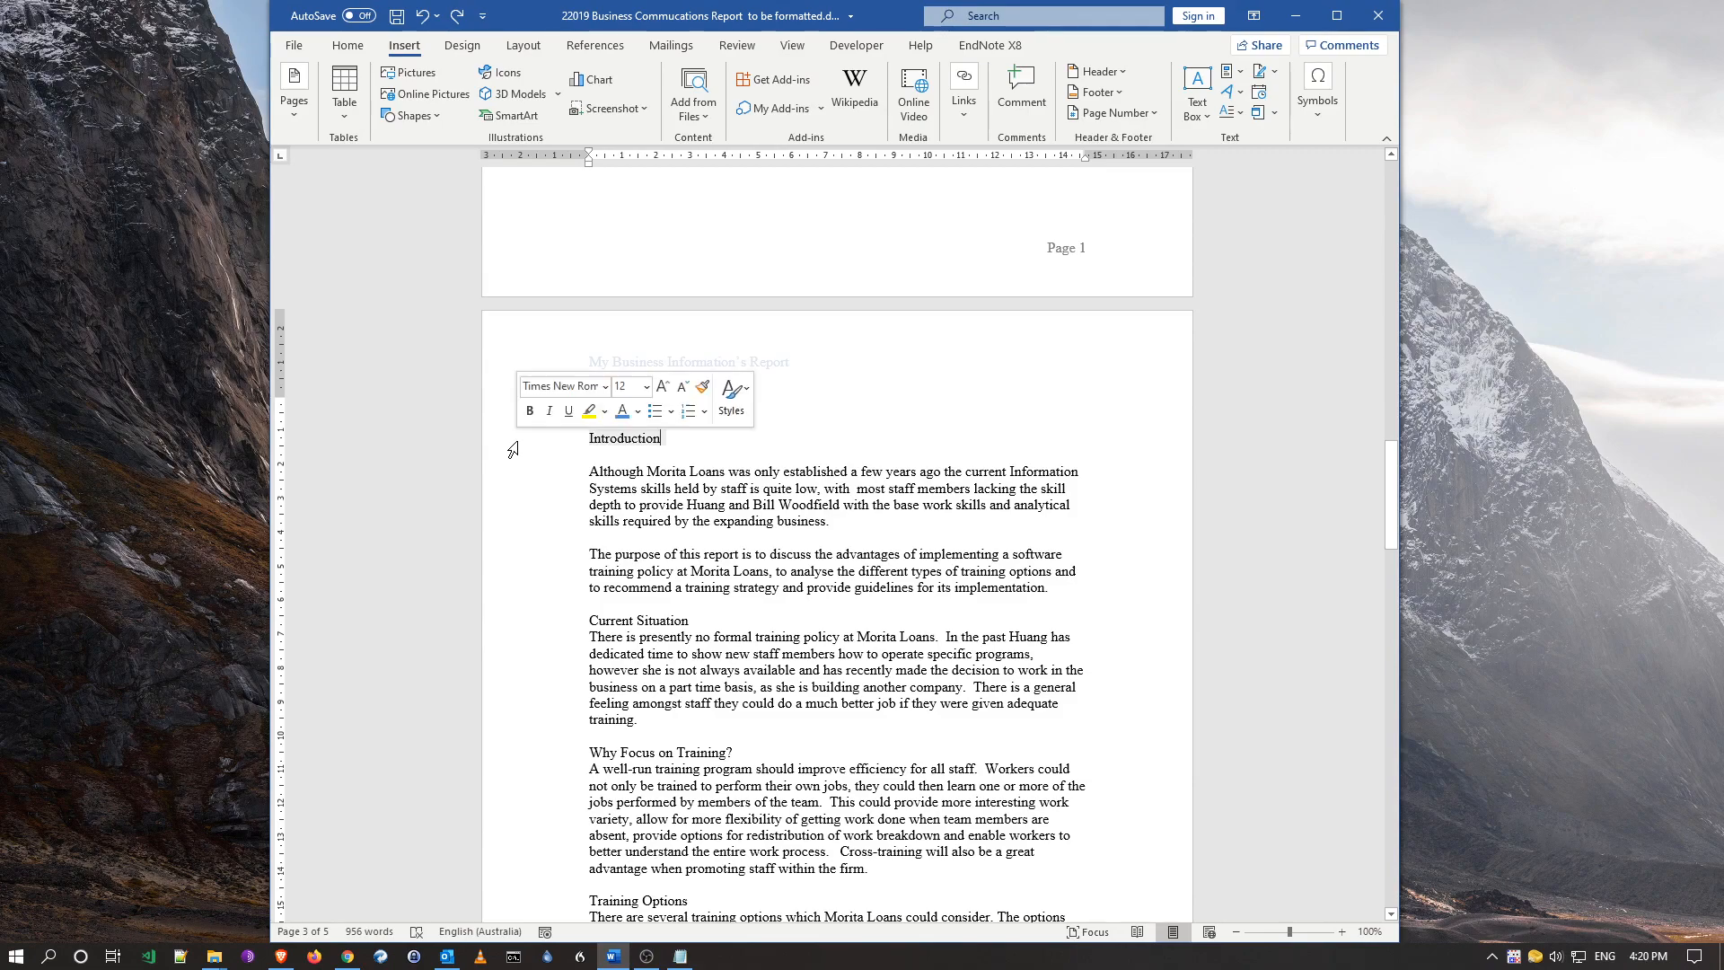
{"action": "left_click", "coordinate": [521, 629]}
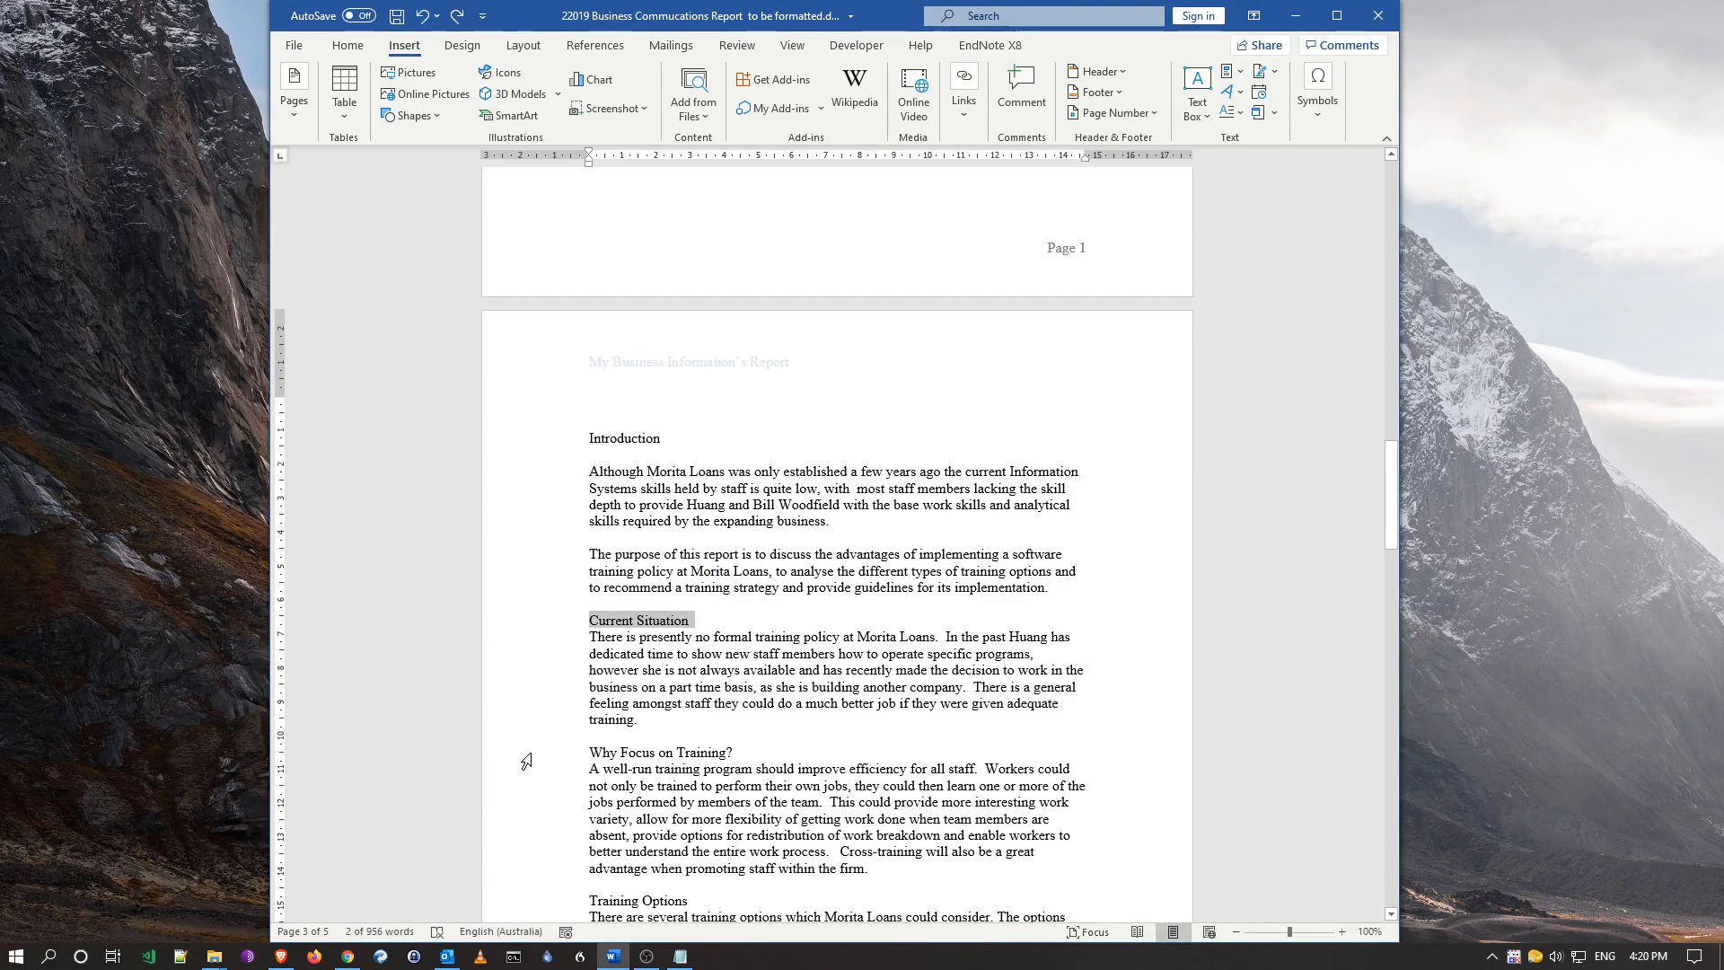
{"action": "left_click", "coordinate": [526, 760]}
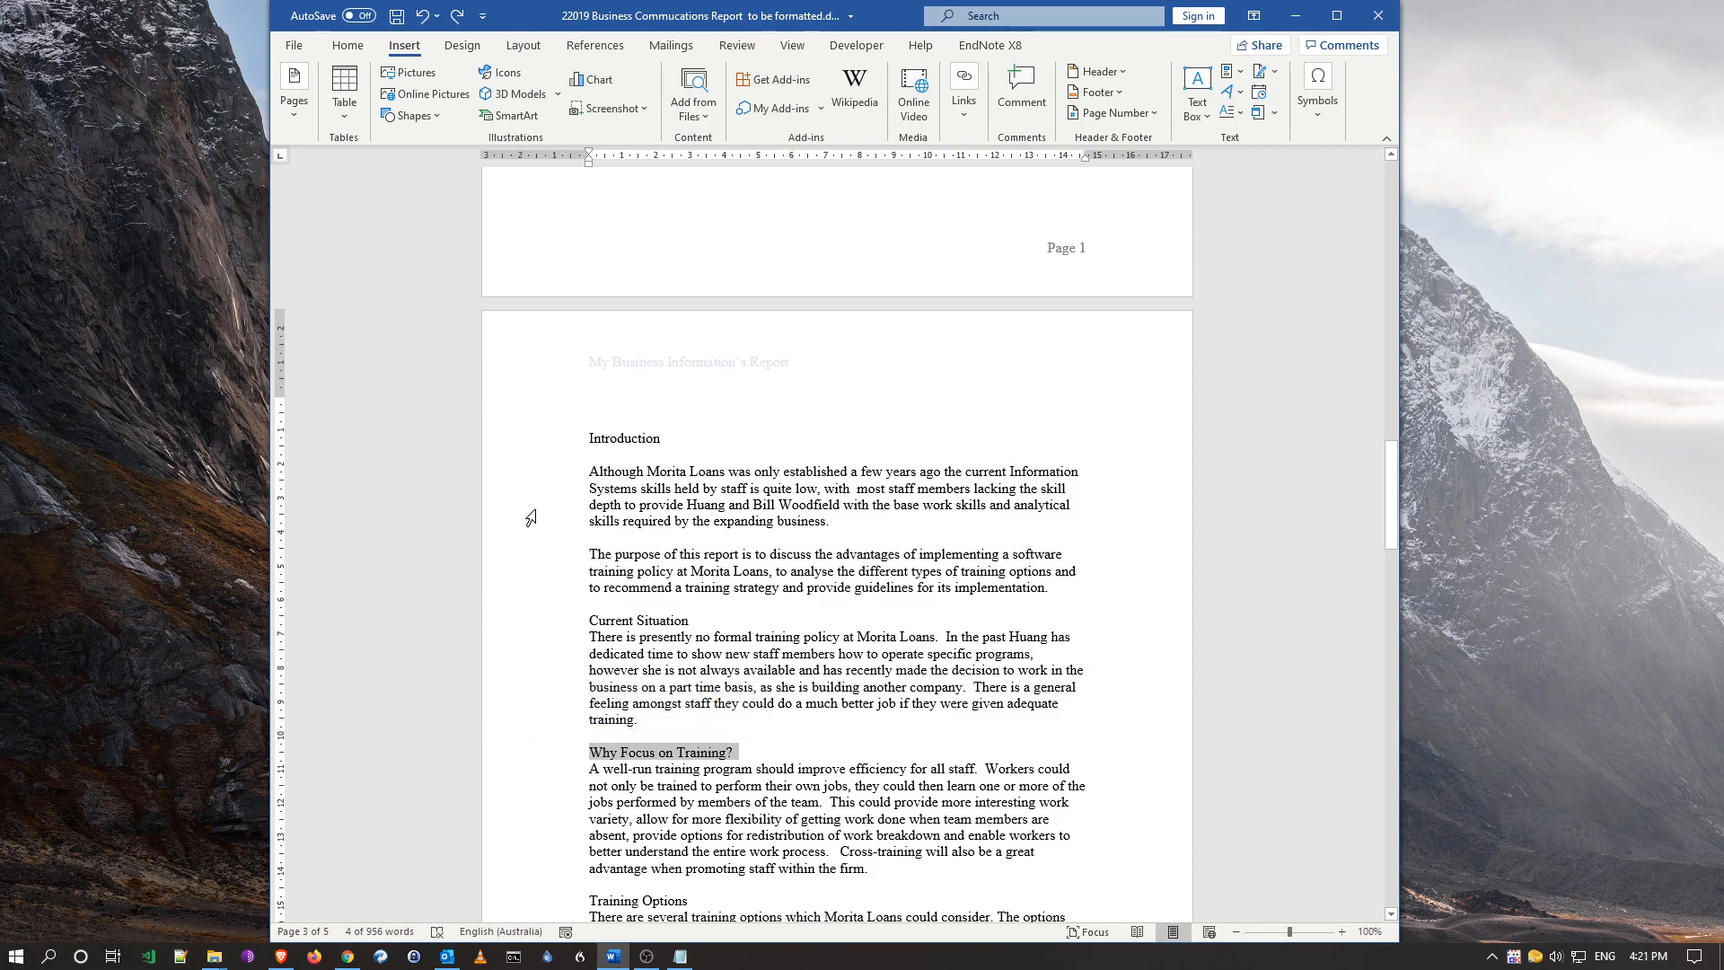
{"action": "left_click", "coordinate": [509, 474]}
{"action": "double_click", "coordinate": [509, 493]}
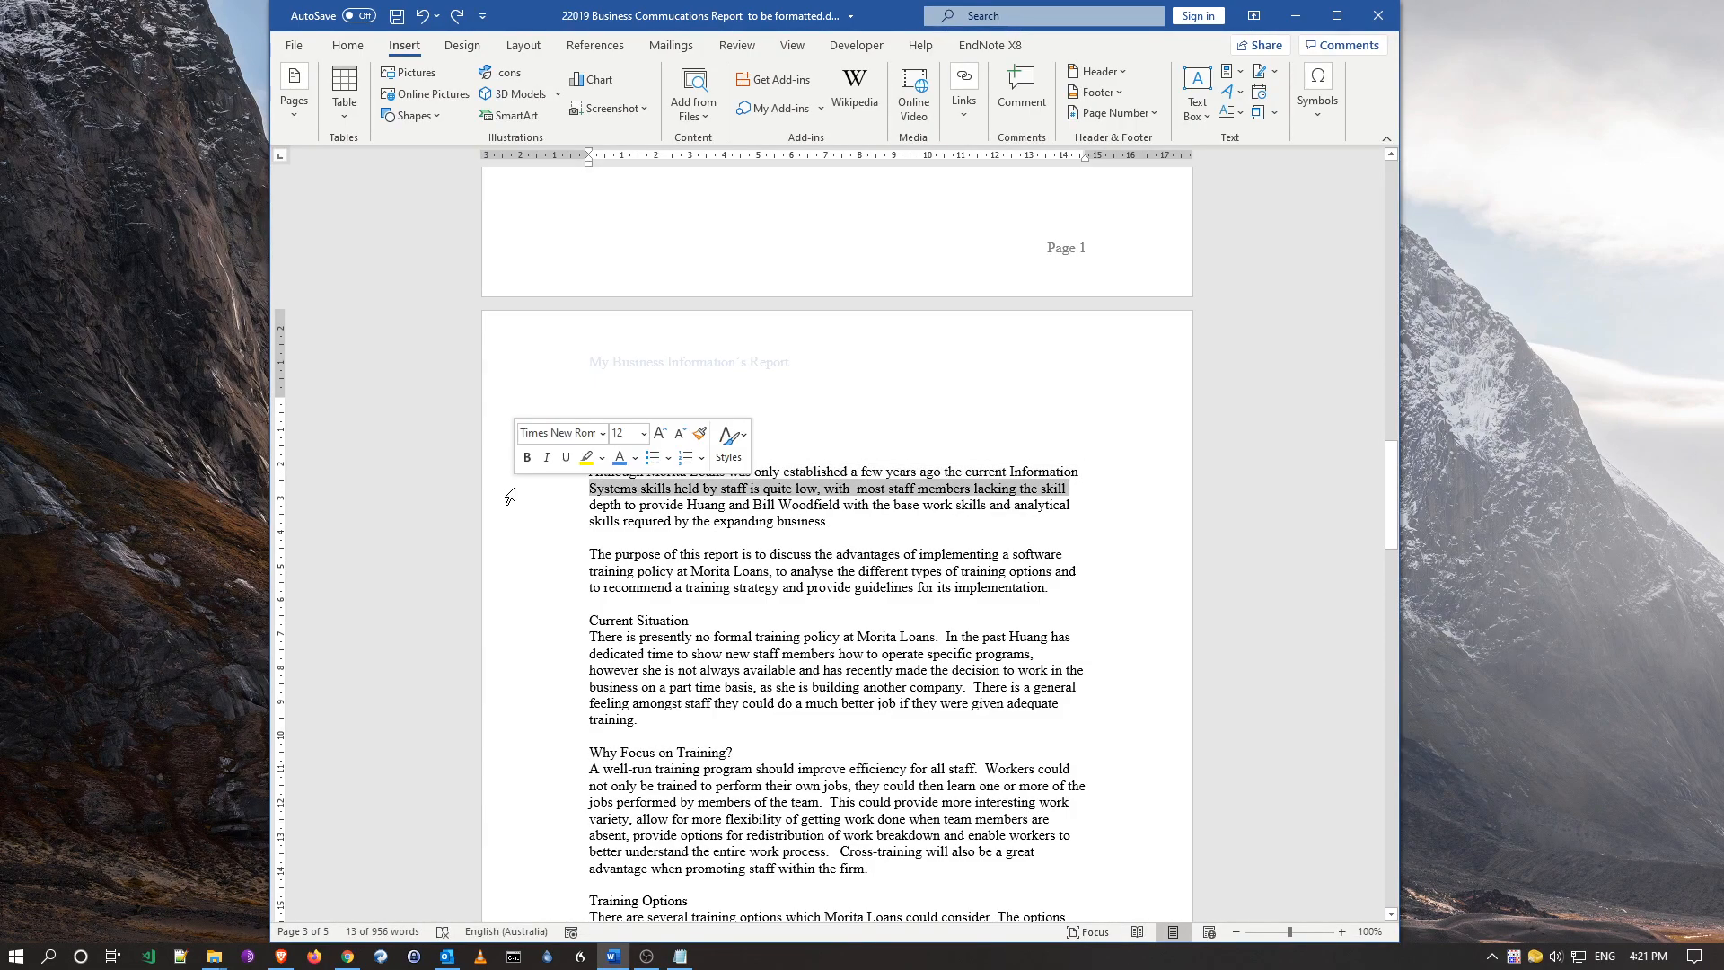
{"action": "left_click", "coordinate": [633, 518]}
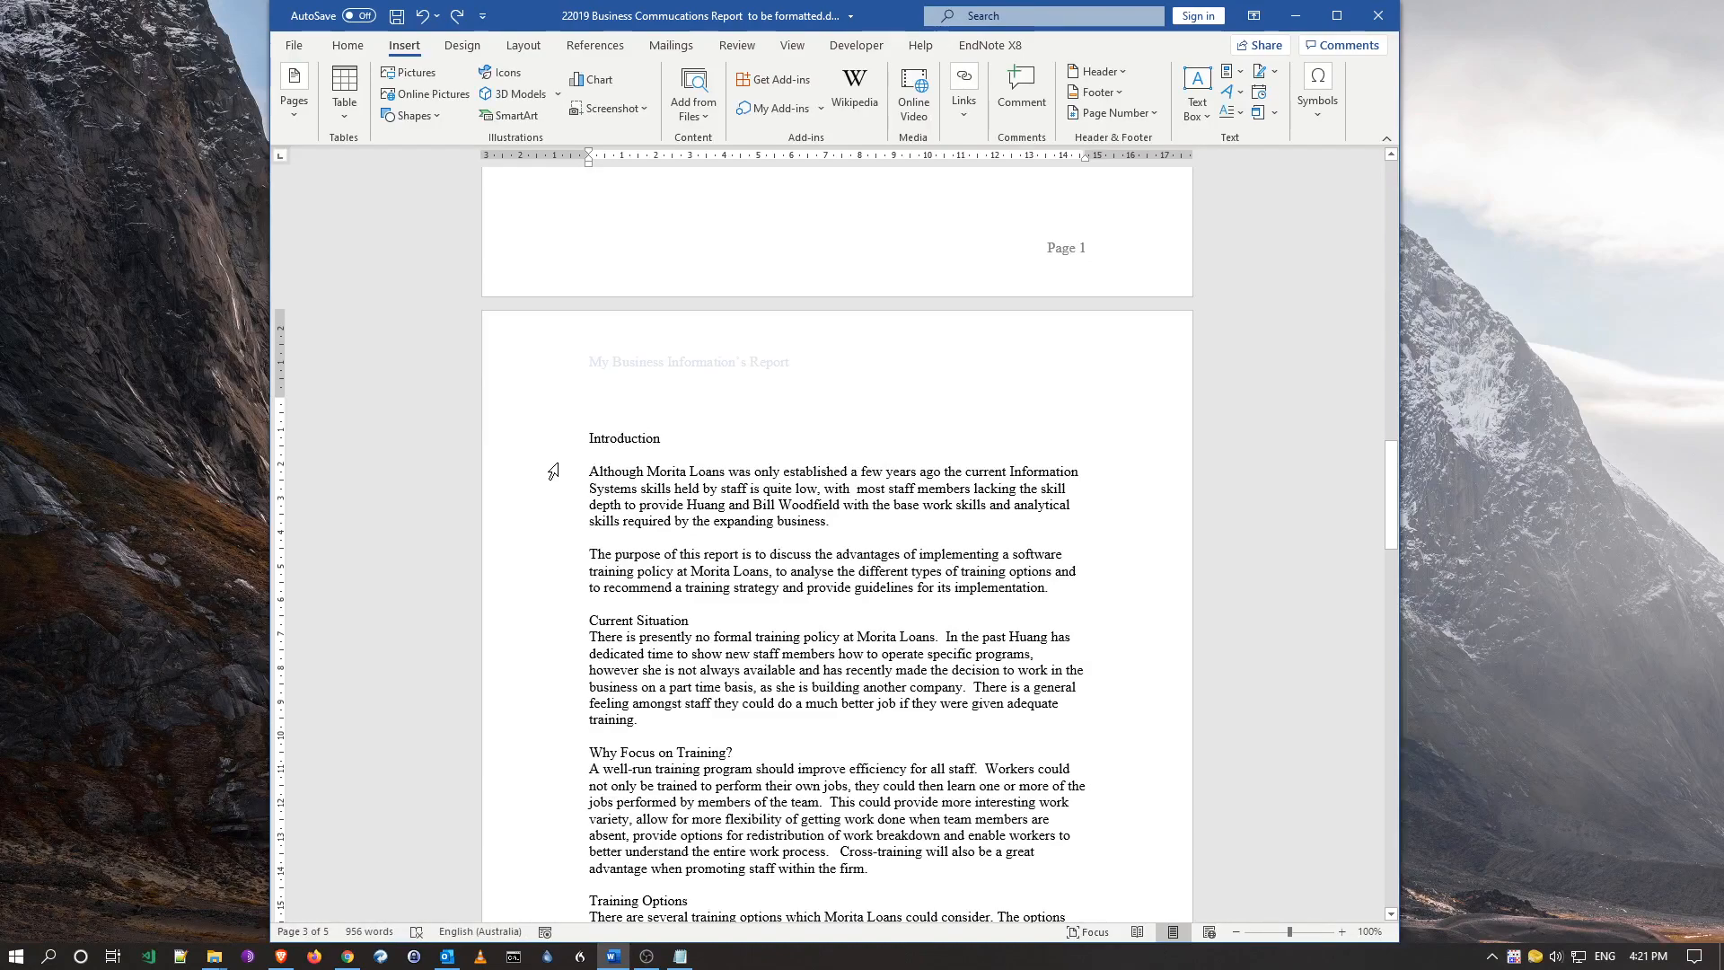
- Apply the Heading 1 style to the Introduction, Current Situation, Conclusion and Recommendations headings together
{"action": "left_click", "coordinate": [514, 441]}
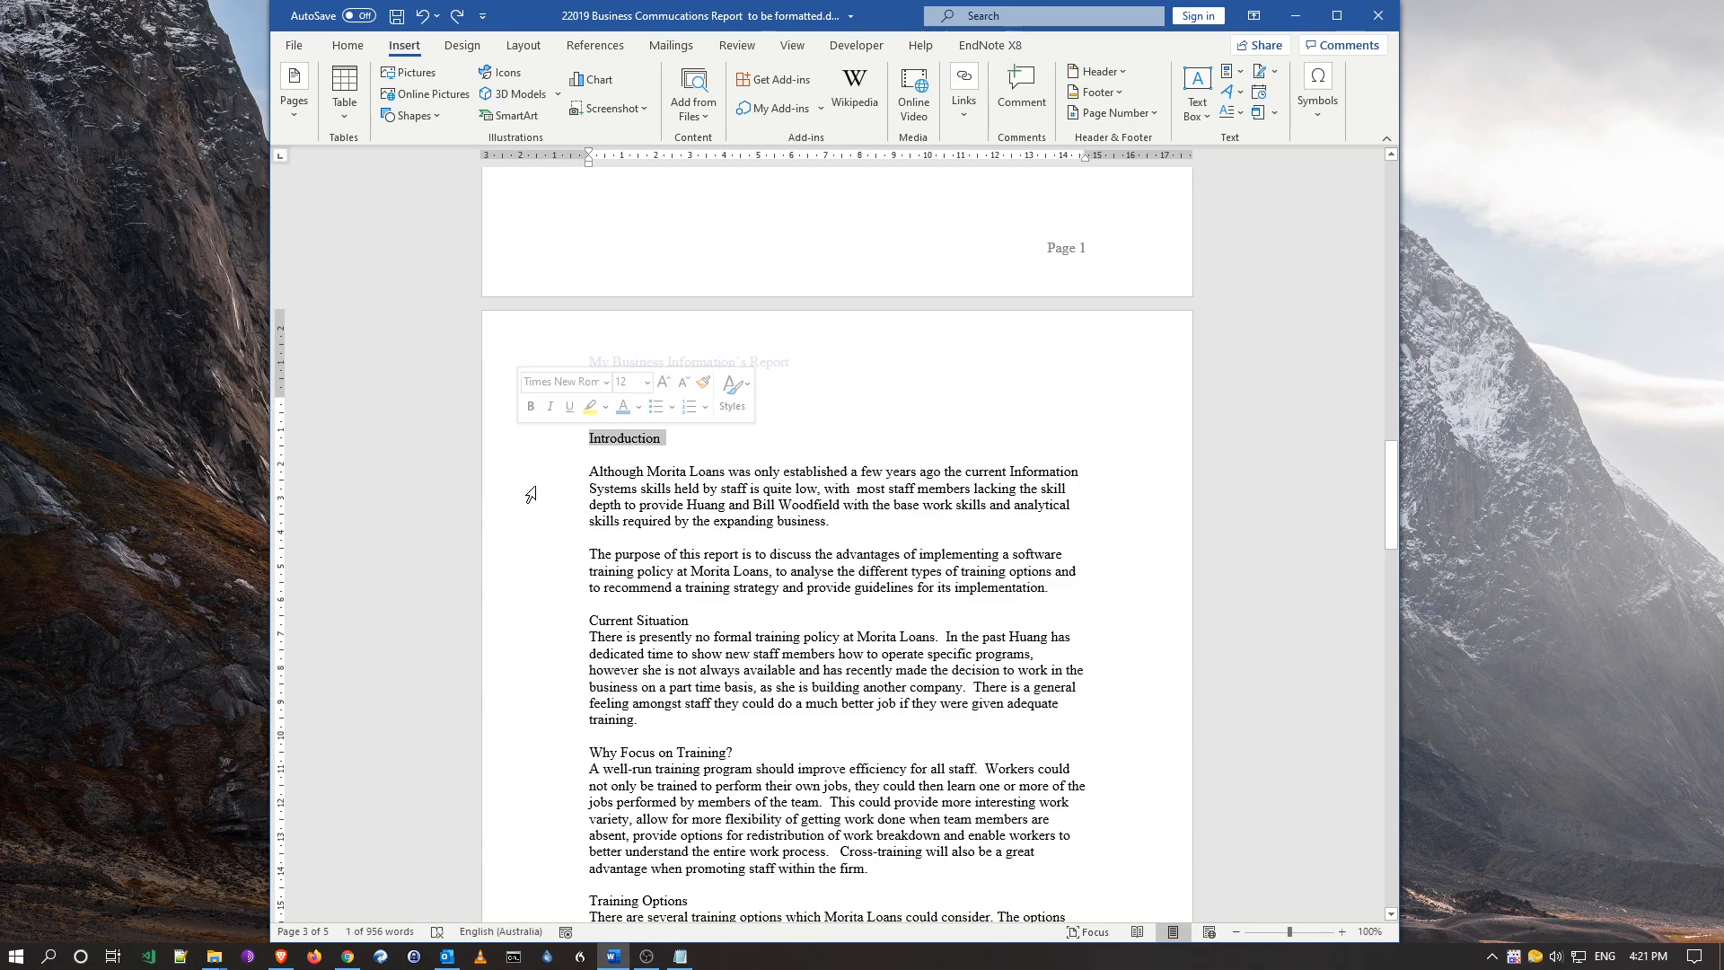
{"action": "scroll", "coordinate": [538, 565], "scroll_direction": "down", "scroll_amount": 1}
{"action": "scroll", "coordinate": [538, 568], "scroll_direction": "down", "scroll_amount": 3}
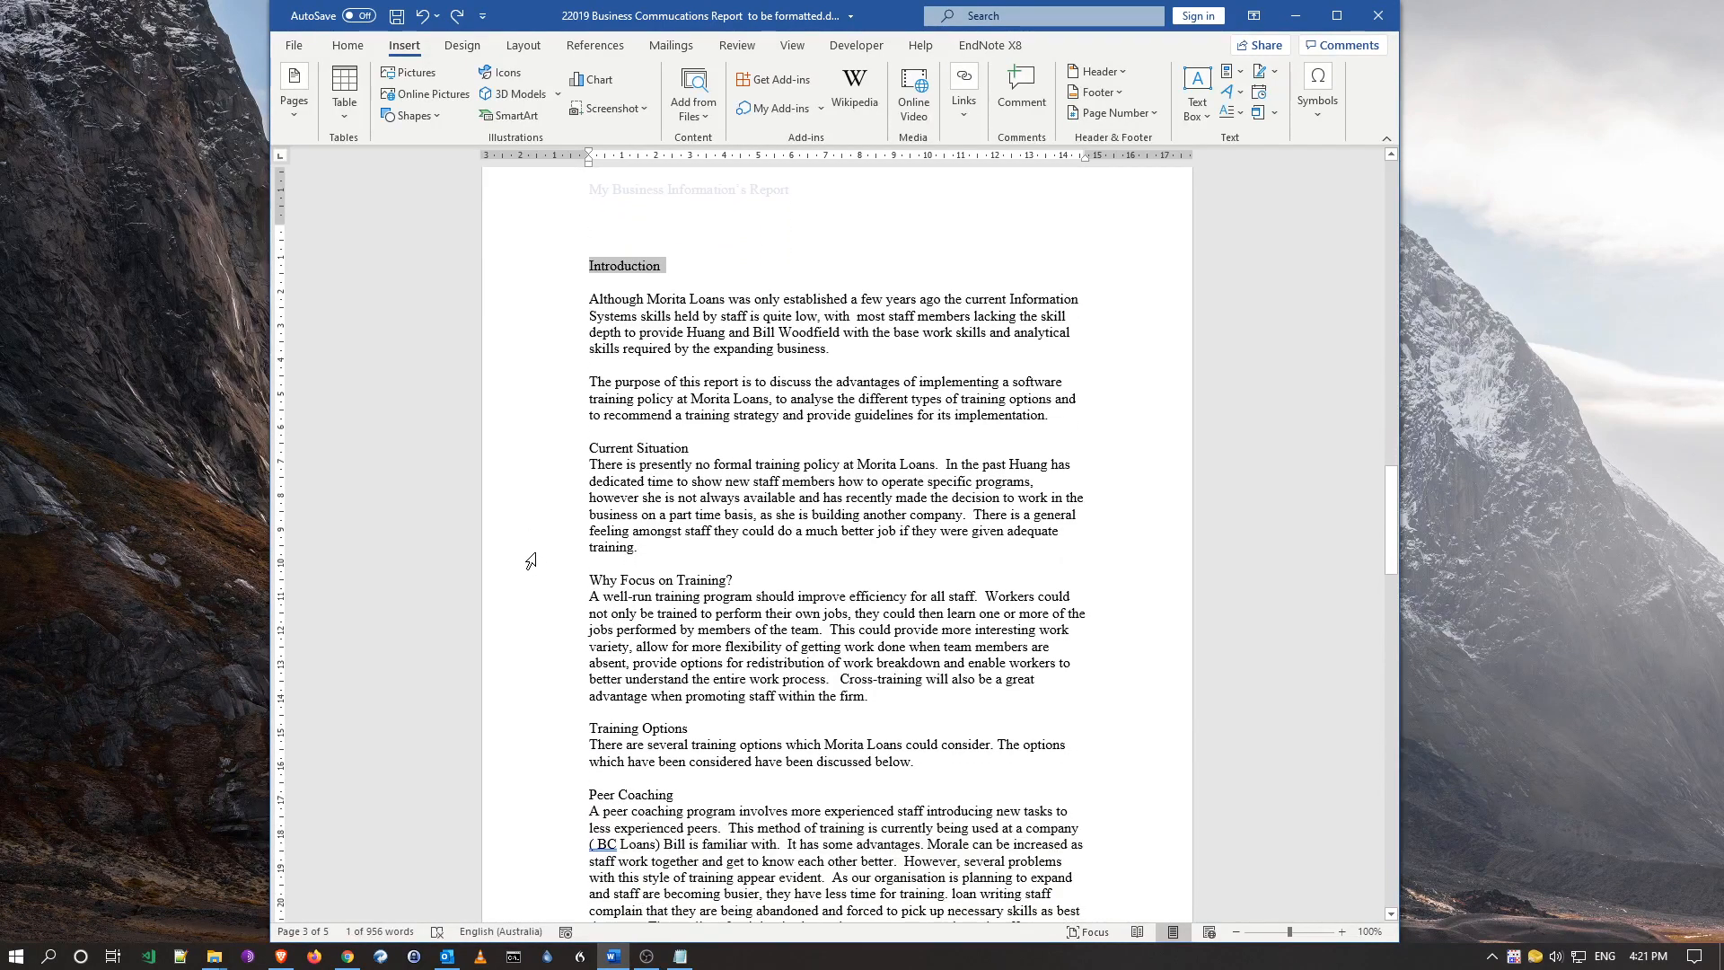
{"action": "left_click", "coordinate": [514, 452], "text": "ctrl"}
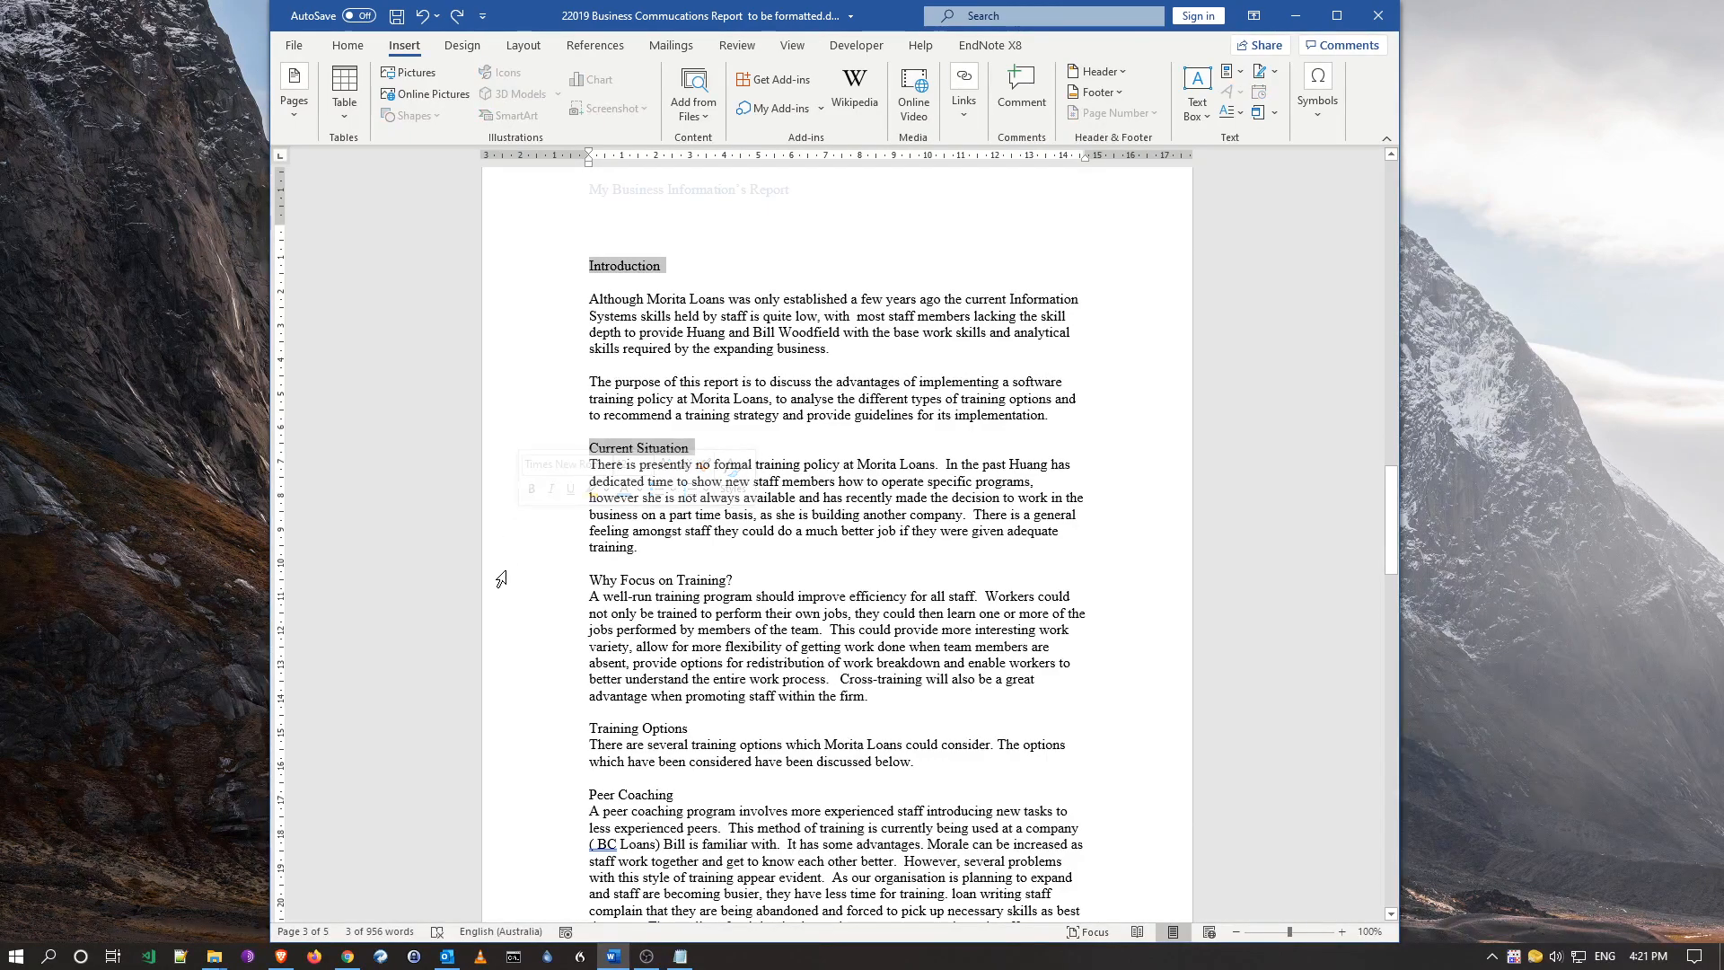
{"action": "scroll", "coordinate": [493, 585], "scroll_direction": "down", "scroll_amount": 1}
{"action": "scroll", "coordinate": [493, 585], "scroll_direction": "down", "scroll_amount": 3}
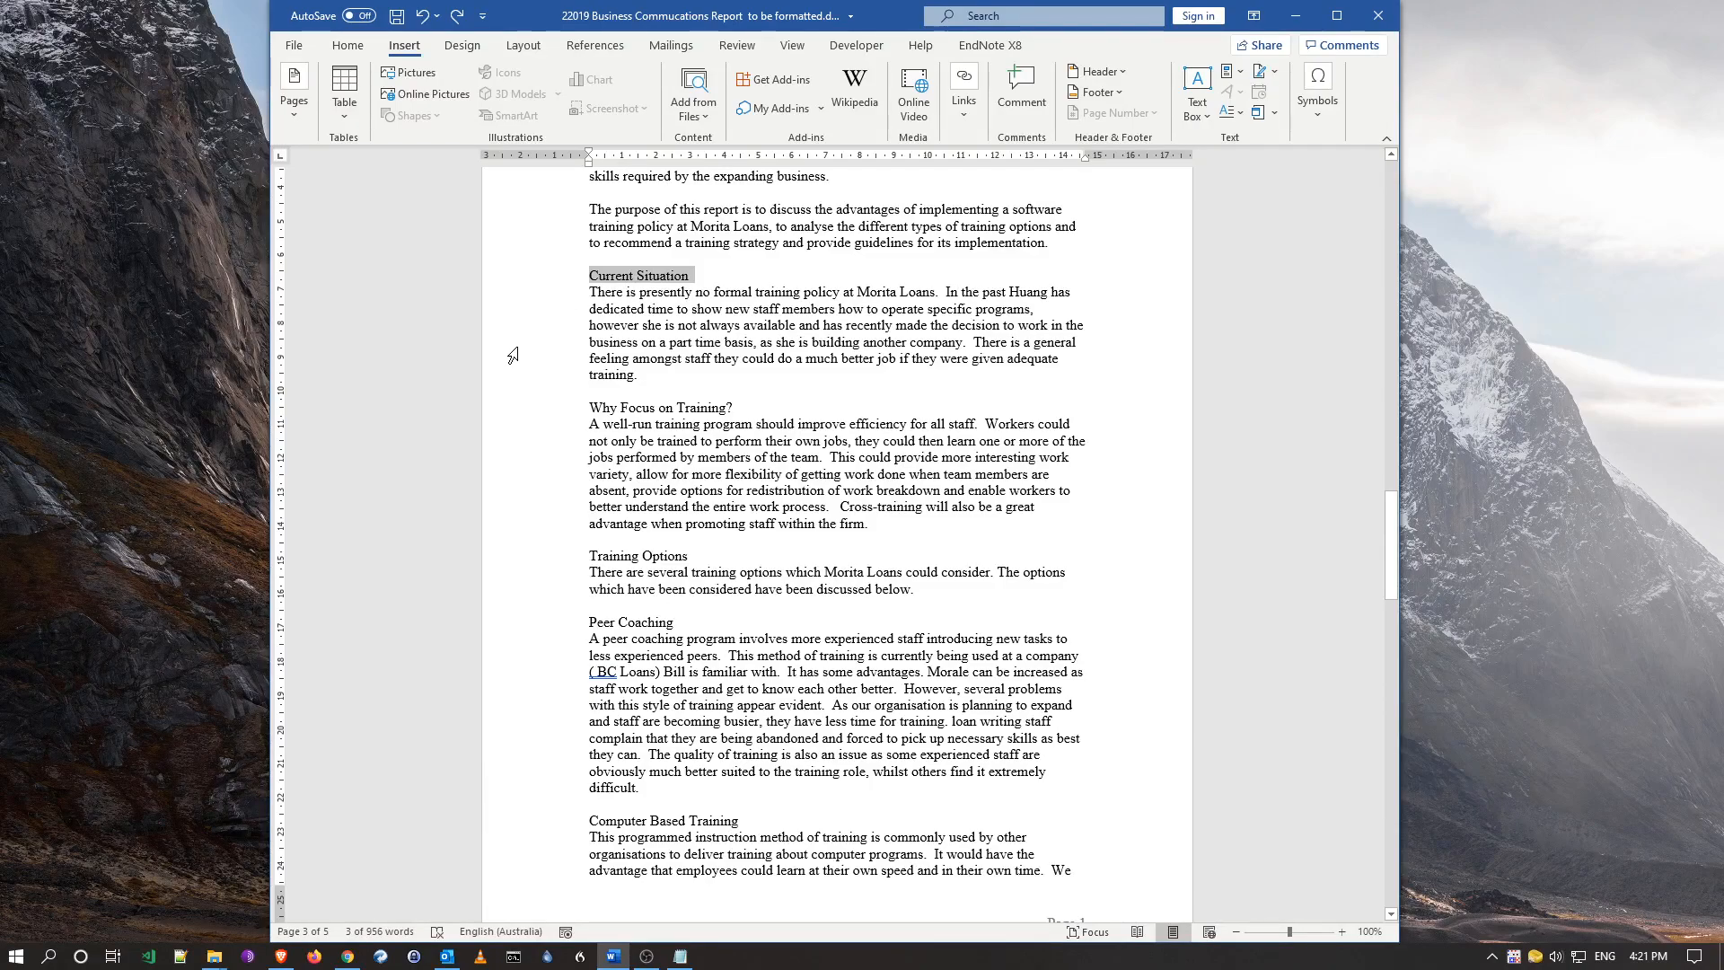
{"action": "scroll", "coordinate": [562, 422], "scroll_direction": "down", "scroll_amount": 5}
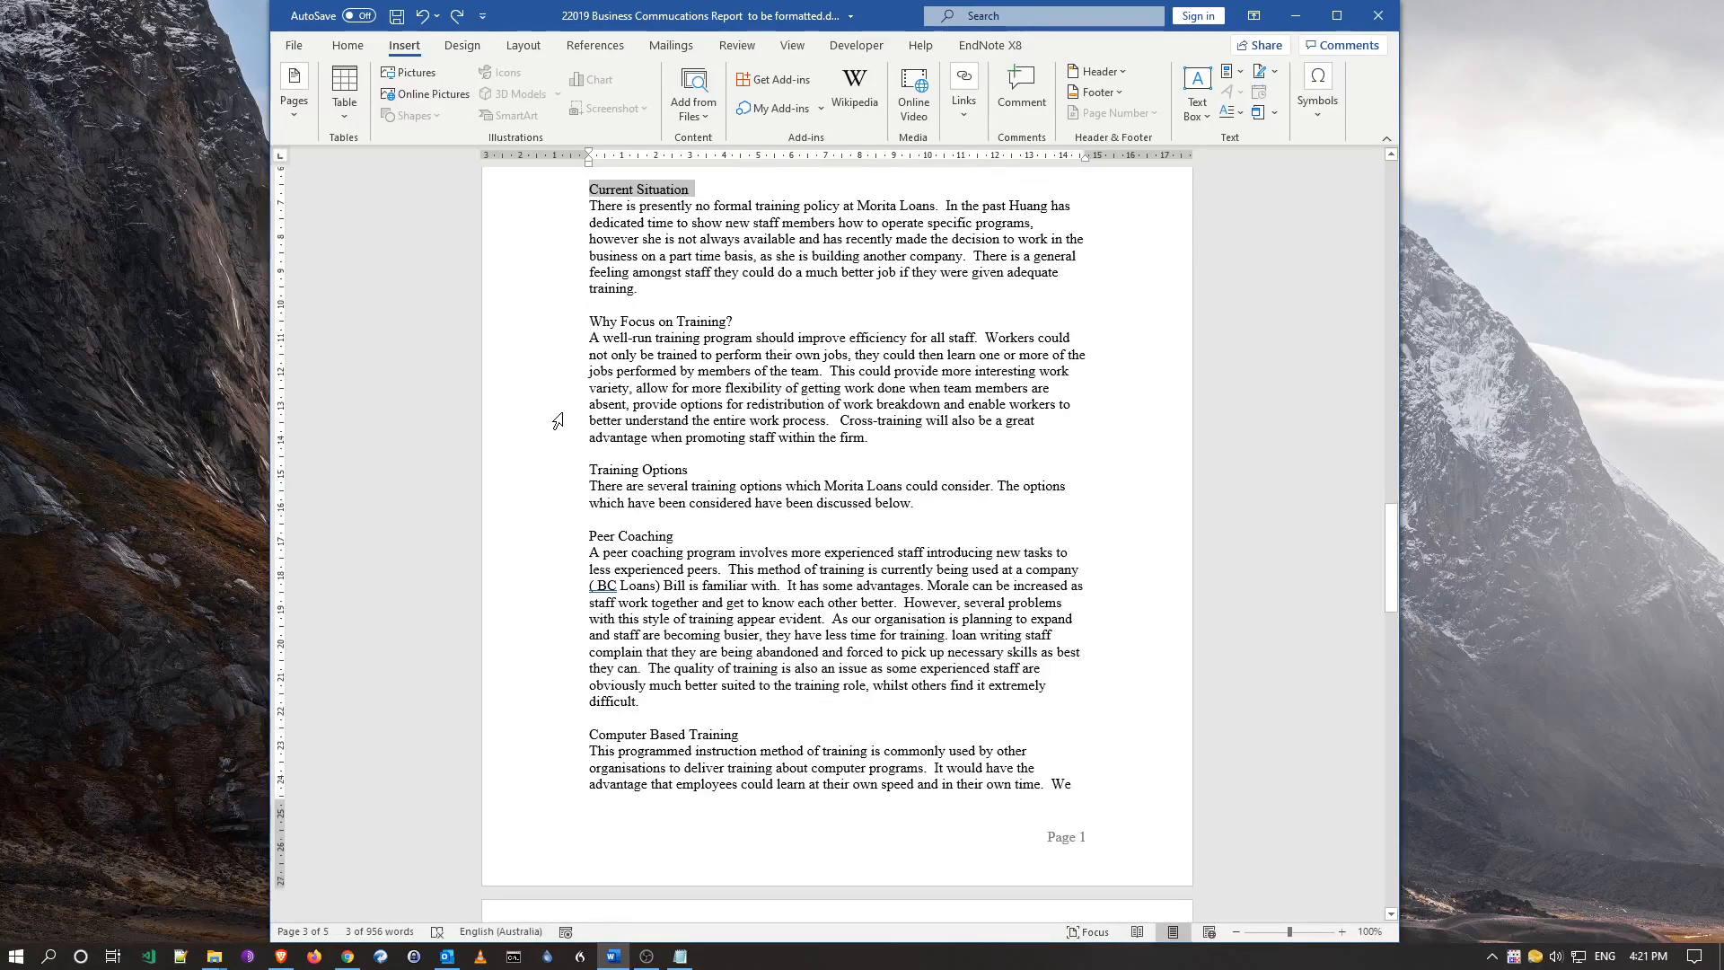
{"action": "scroll", "coordinate": [553, 418], "scroll_direction": "down", "scroll_amount": 10}
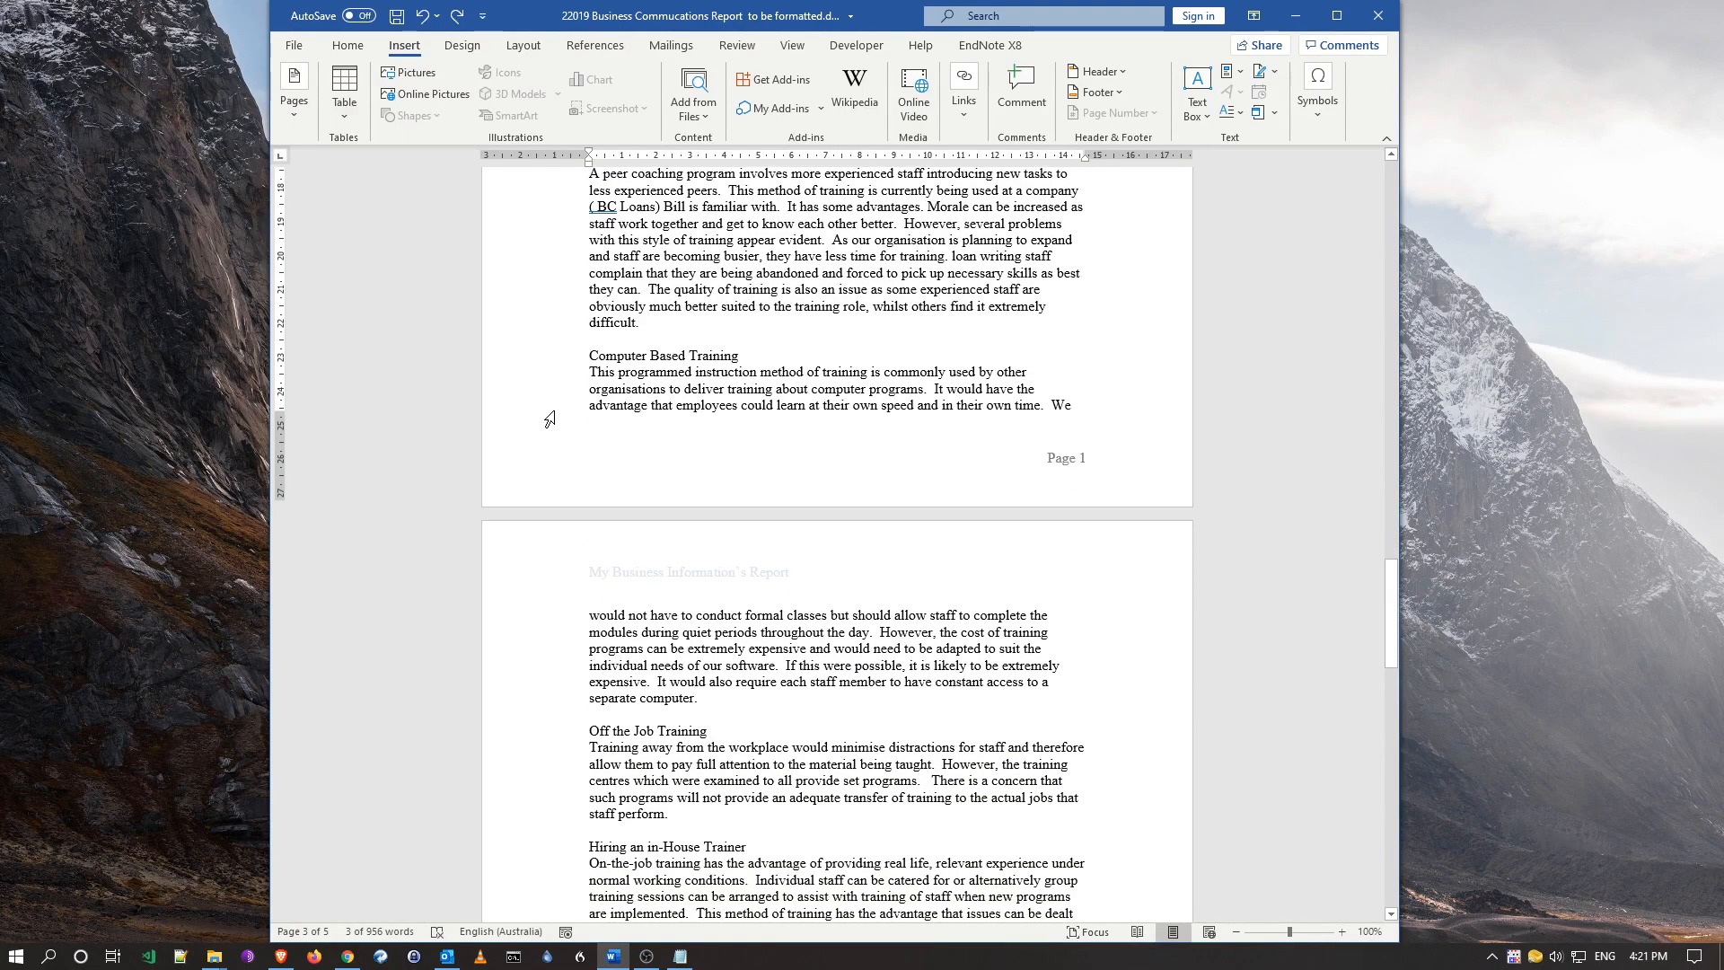
{"action": "scroll", "coordinate": [549, 421], "scroll_direction": "down", "scroll_amount": 1}
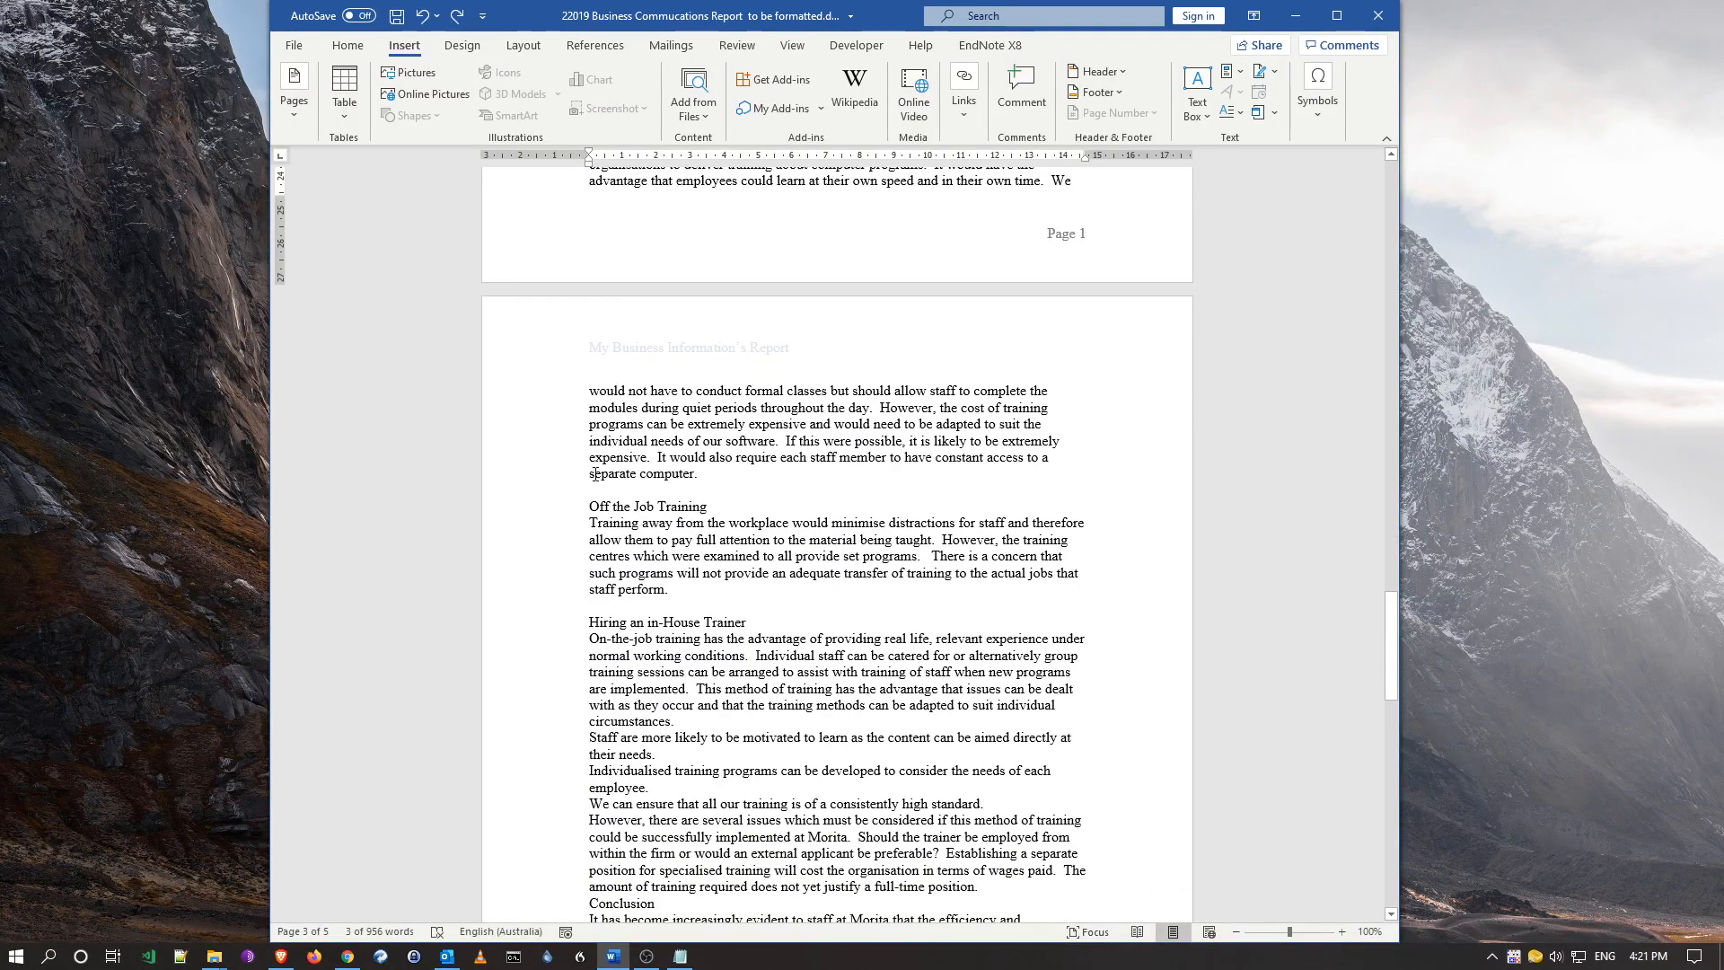
{"action": "scroll", "coordinate": [563, 630], "scroll_direction": "down", "scroll_amount": 5}
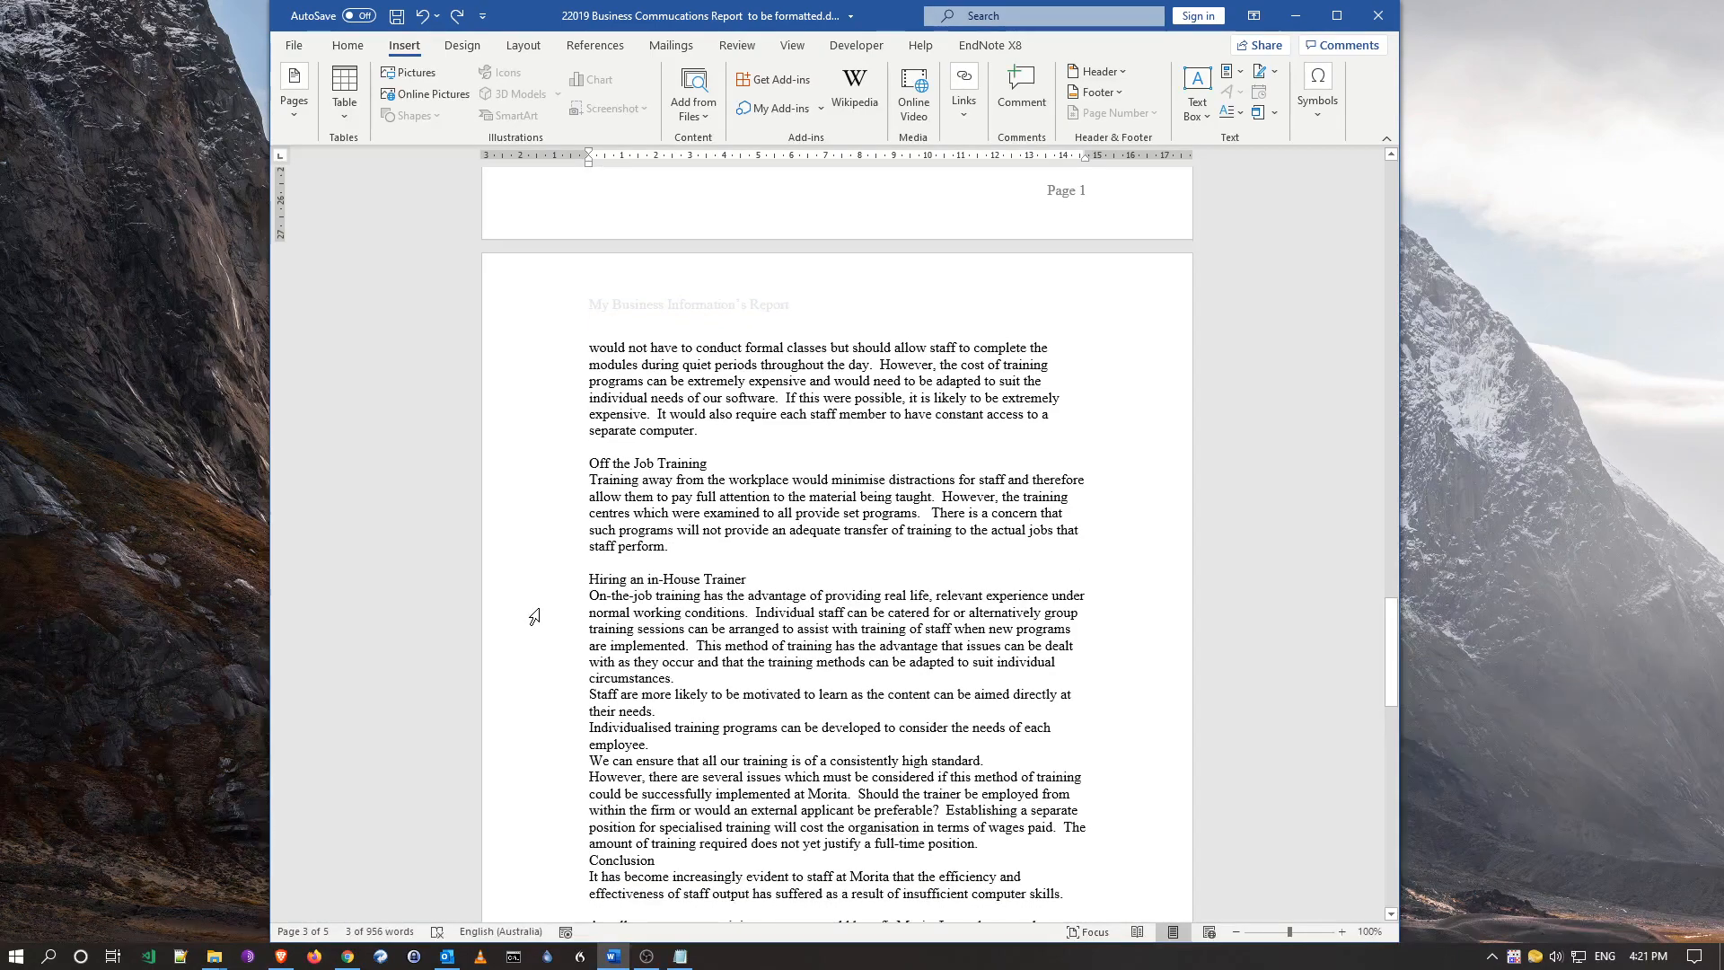
{"action": "scroll", "coordinate": [529, 611], "scroll_direction": "down", "scroll_amount": 1}
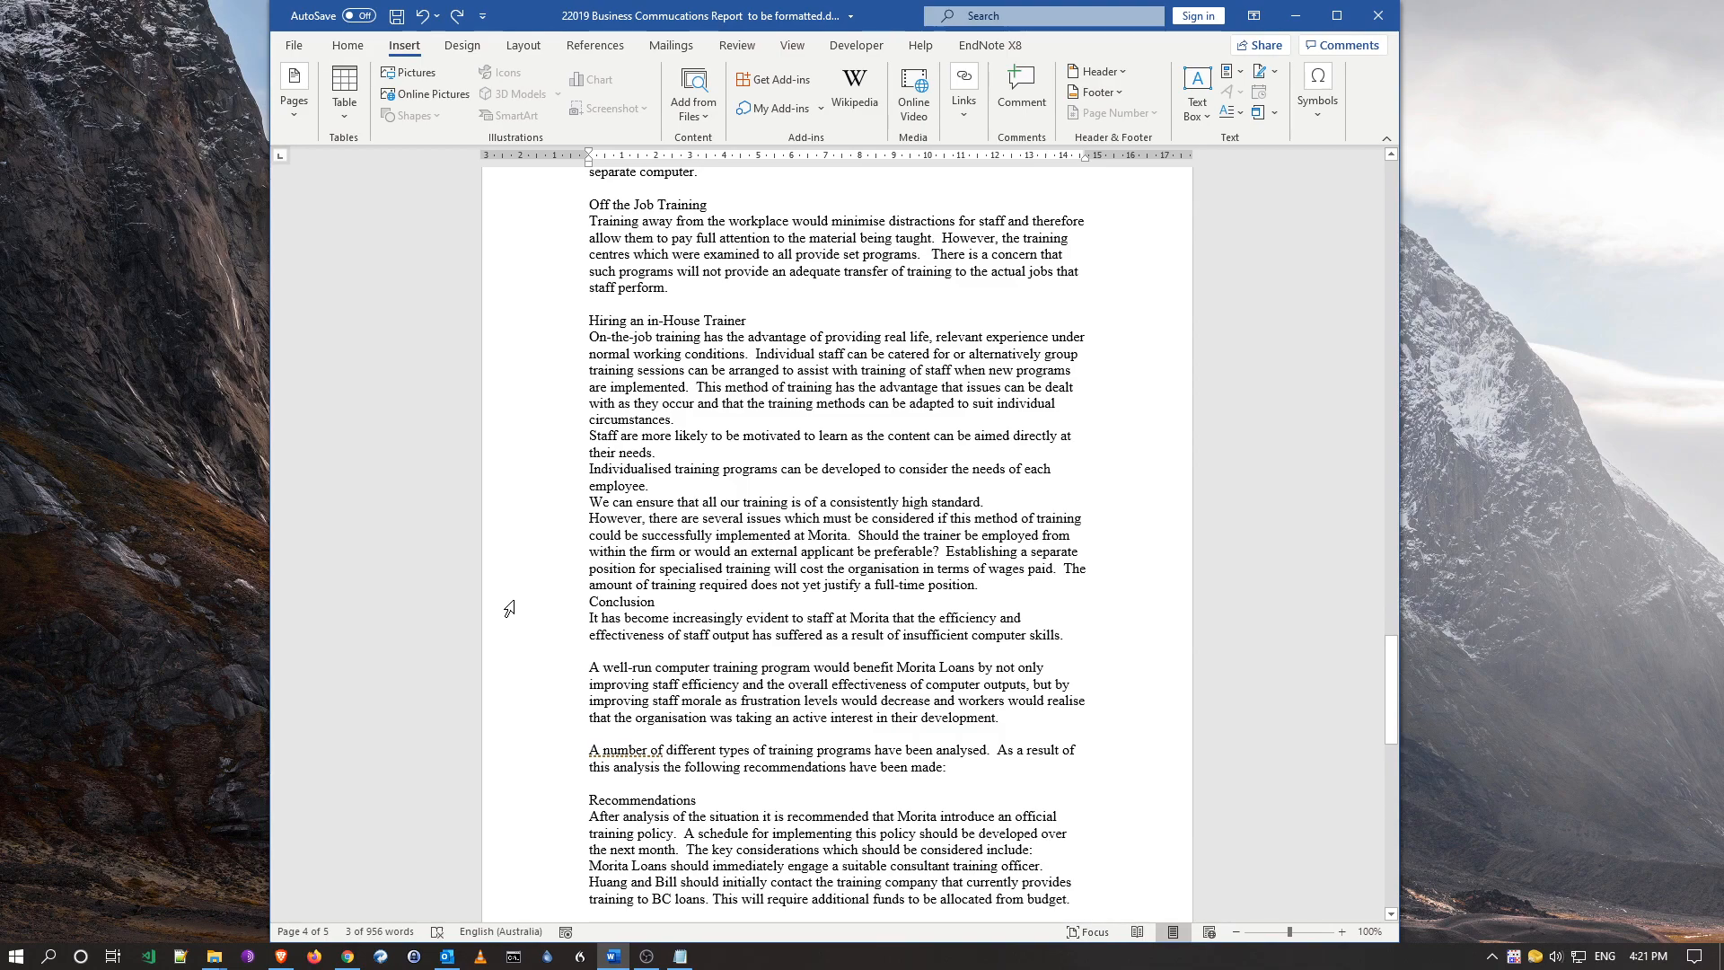
{"action": "left_click", "coordinate": [513, 611]}
{"action": "scroll", "coordinate": [520, 648], "scroll_direction": "down", "scroll_amount": 4}
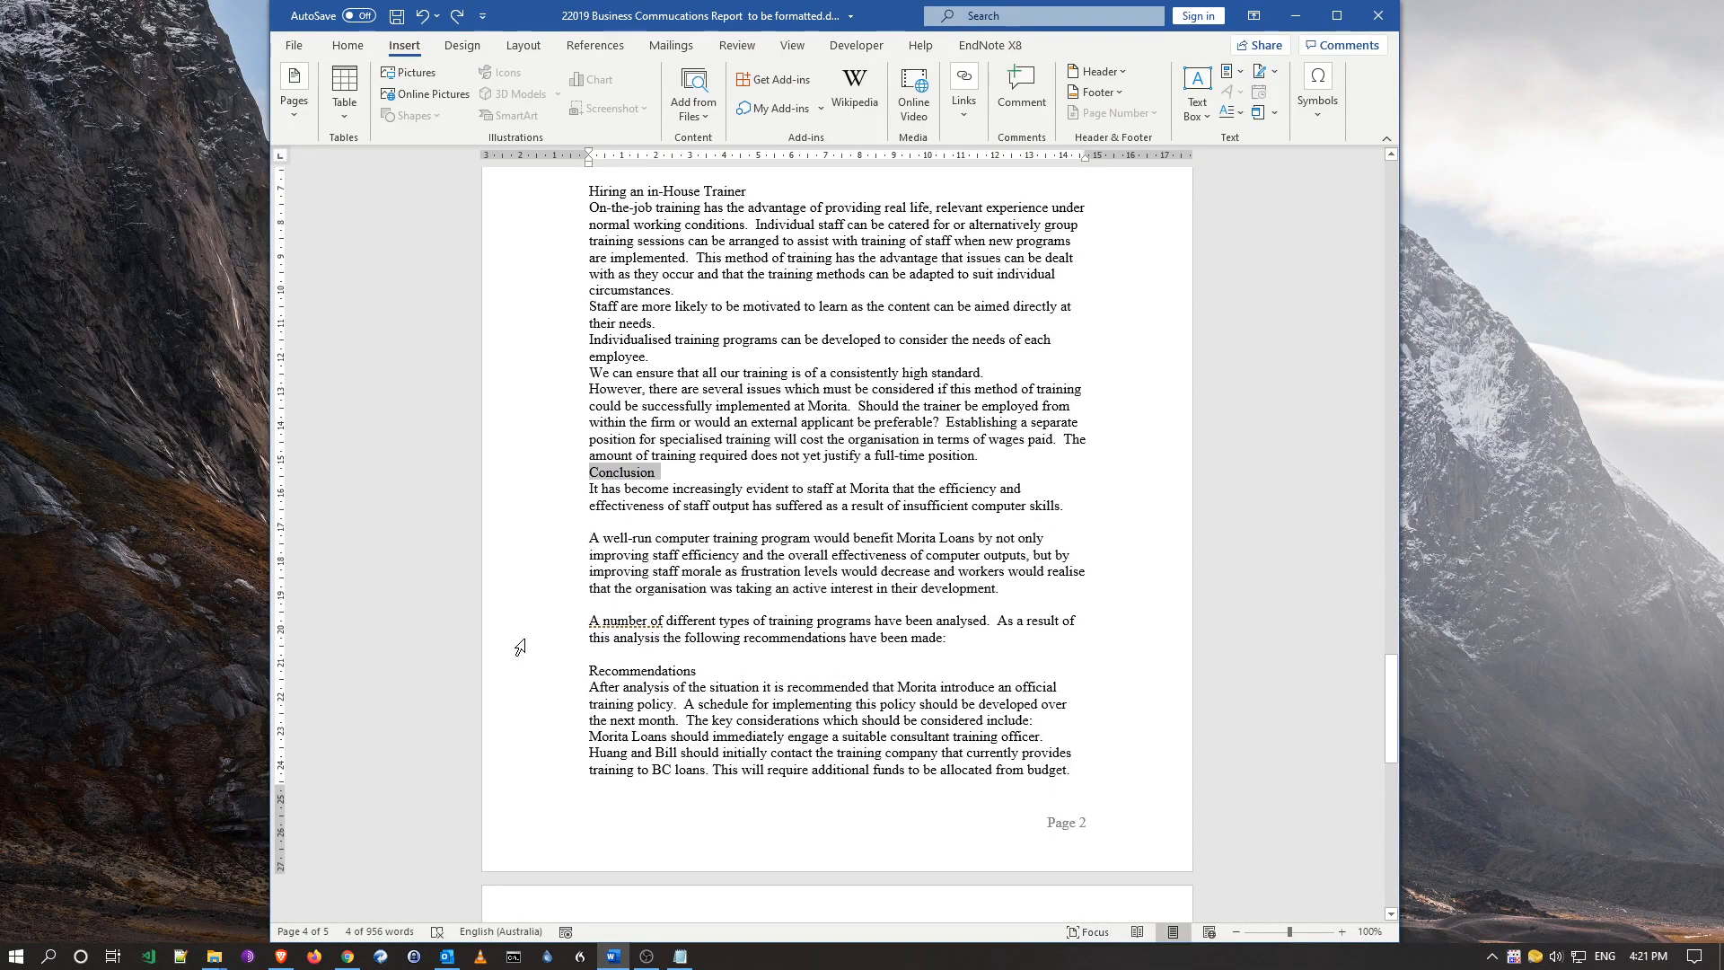
{"action": "left_click", "coordinate": [515, 636], "text": "ctrl"}
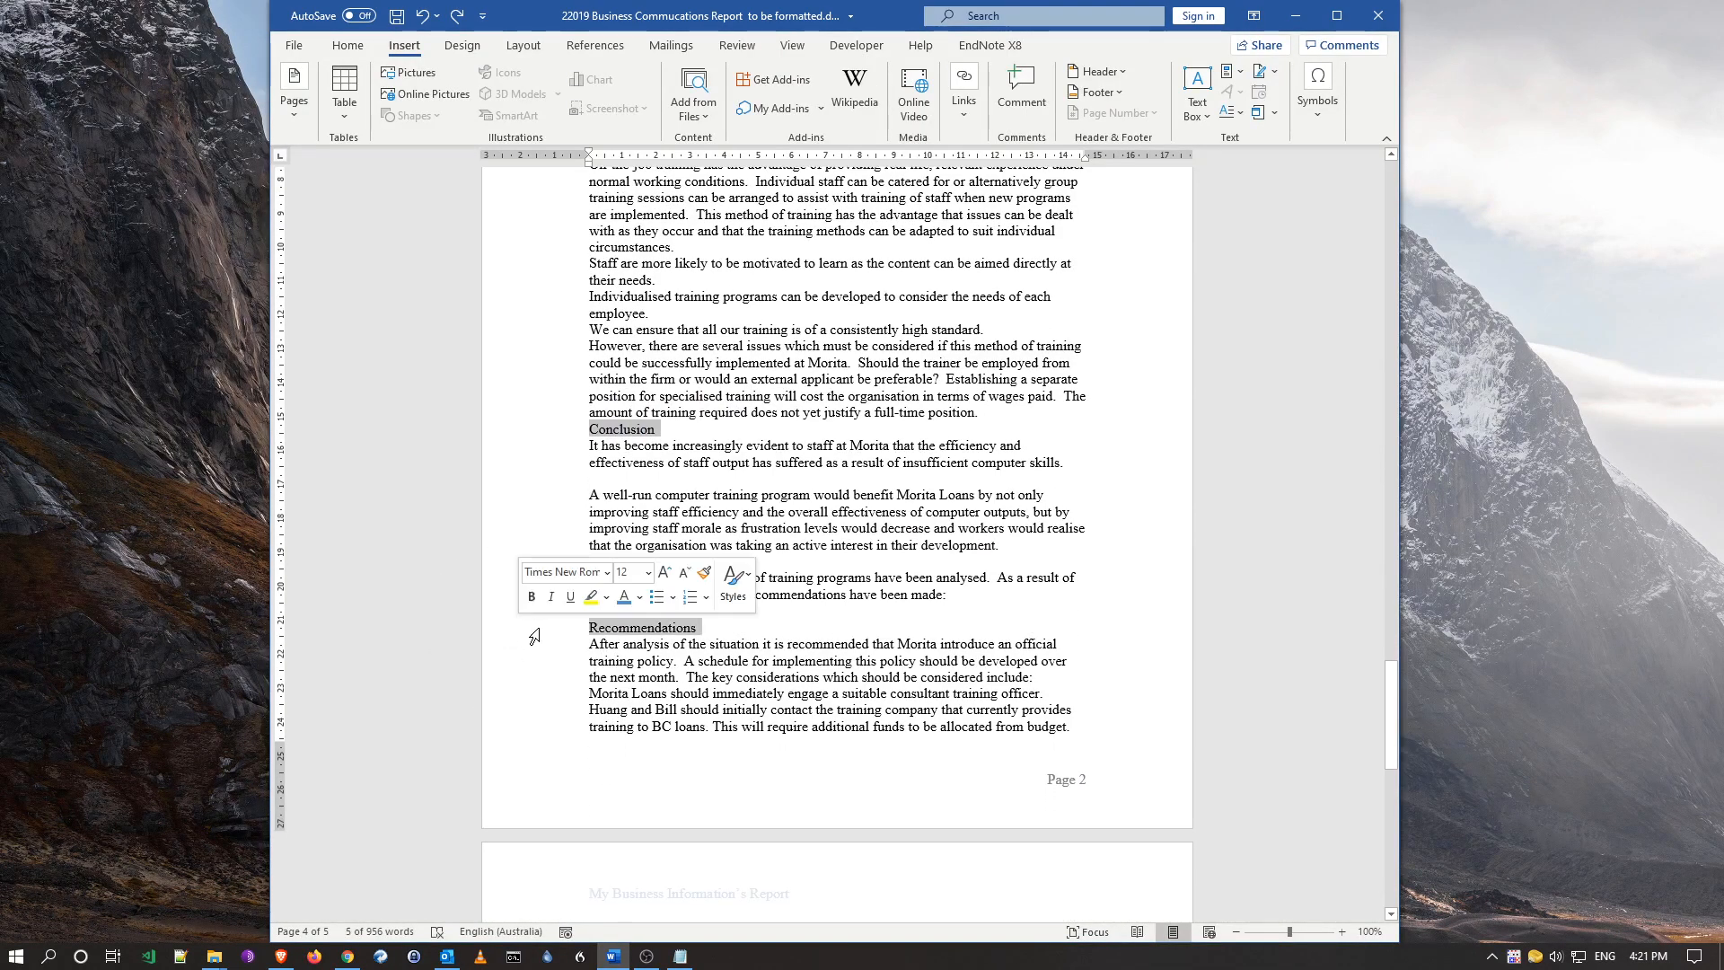
{"action": "scroll", "coordinate": [830, 497], "scroll_direction": "up", "scroll_amount": 3}
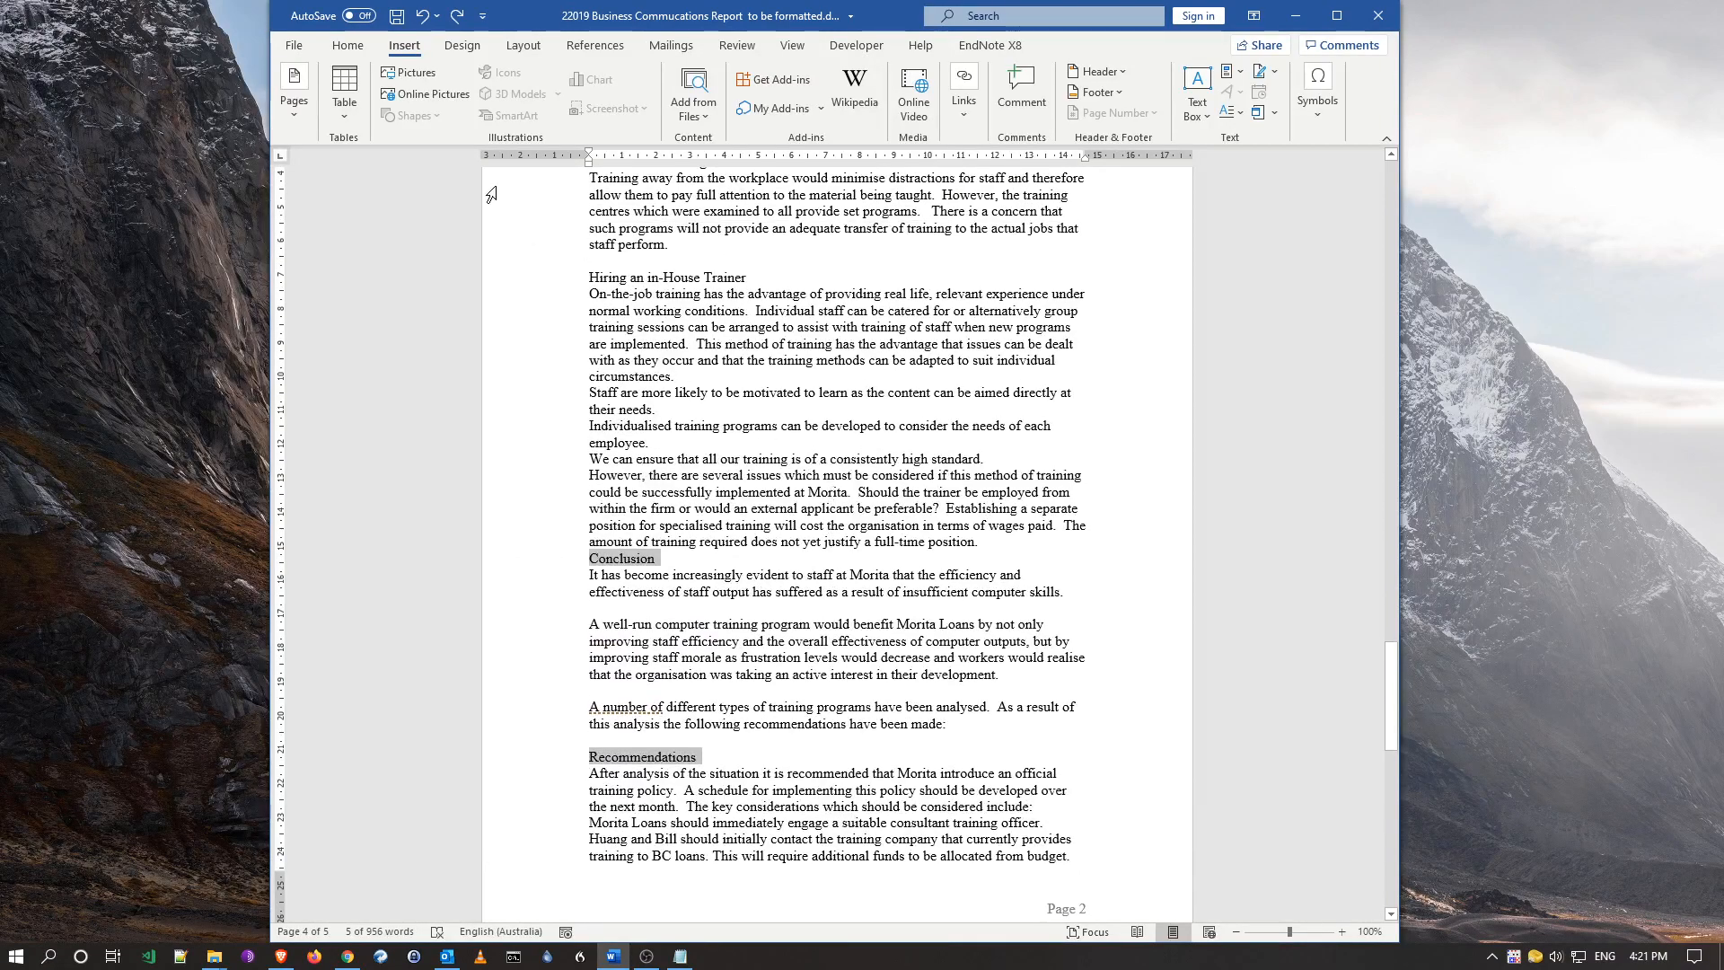
{"action": "left_click", "coordinate": [348, 44]}
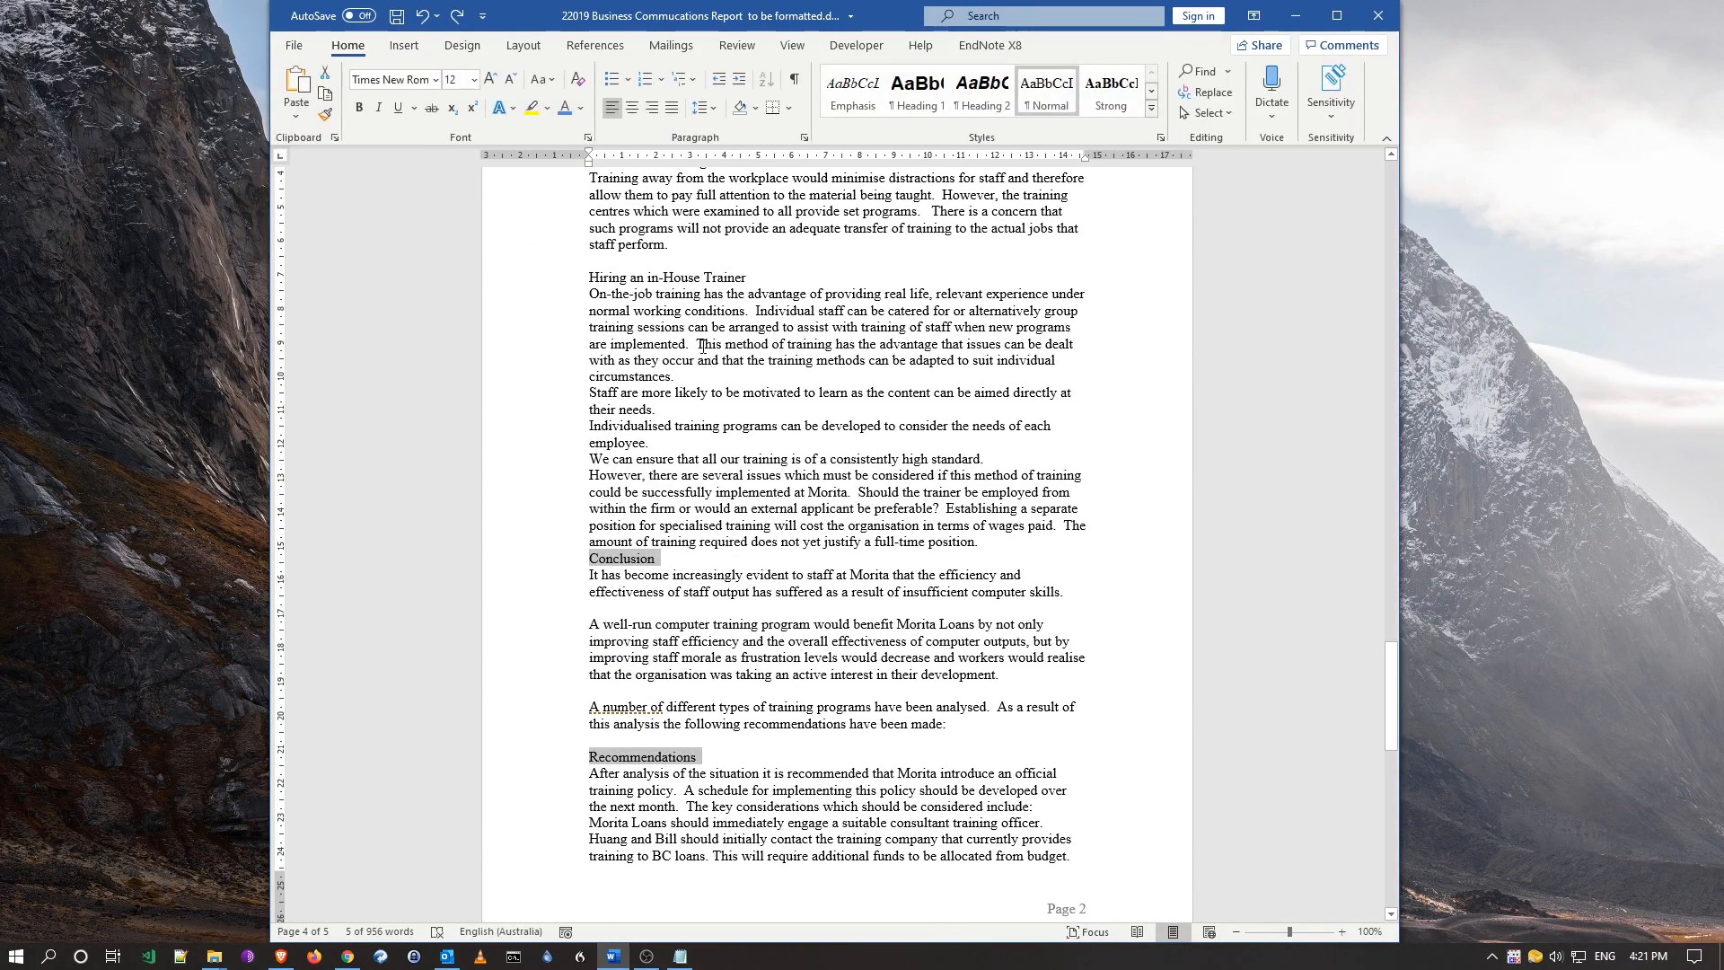
{"action": "left_click", "coordinate": [917, 89]}
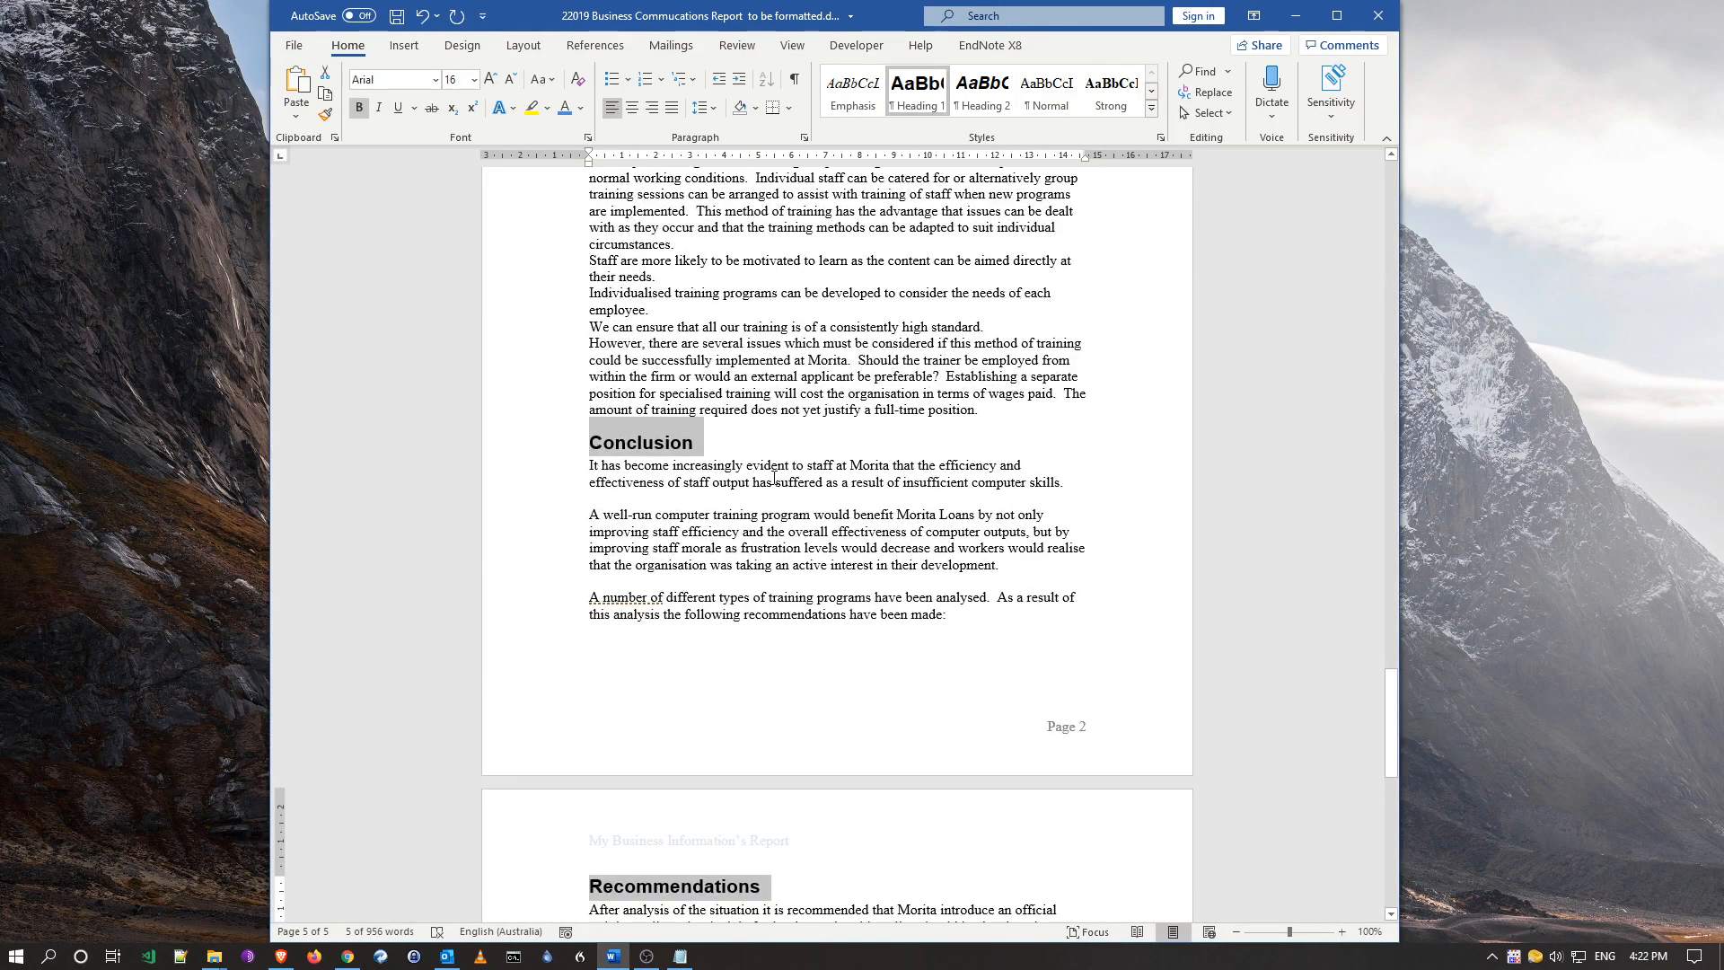
{"action": "scroll", "coordinate": [773, 478], "scroll_direction": "up", "scroll_amount": 13}
{"action": "scroll", "coordinate": [776, 485], "scroll_direction": "up", "scroll_amount": 11}
{"action": "scroll", "coordinate": [773, 478], "scroll_direction": "up", "scroll_amount": 6}
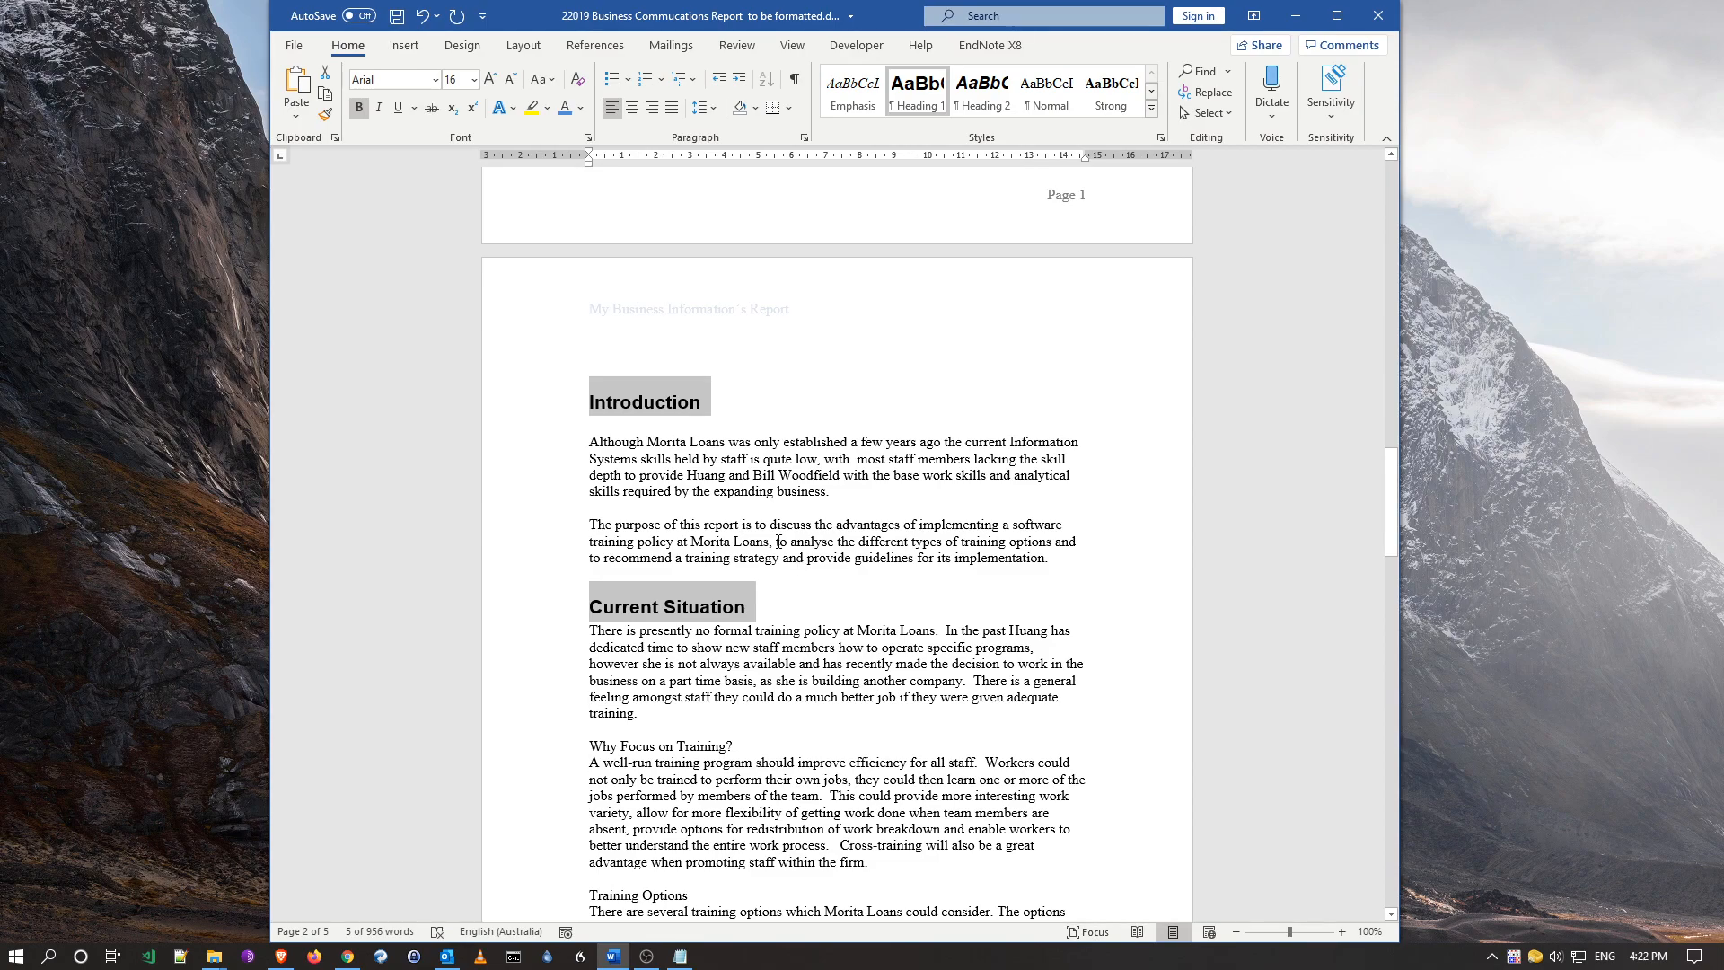
{"action": "left_click", "coordinate": [780, 541]}
- Delete the "Table contents" placeholder line on the page before the Introduction
{"action": "scroll", "coordinate": [777, 530], "scroll_direction": "up", "scroll_amount": 2}
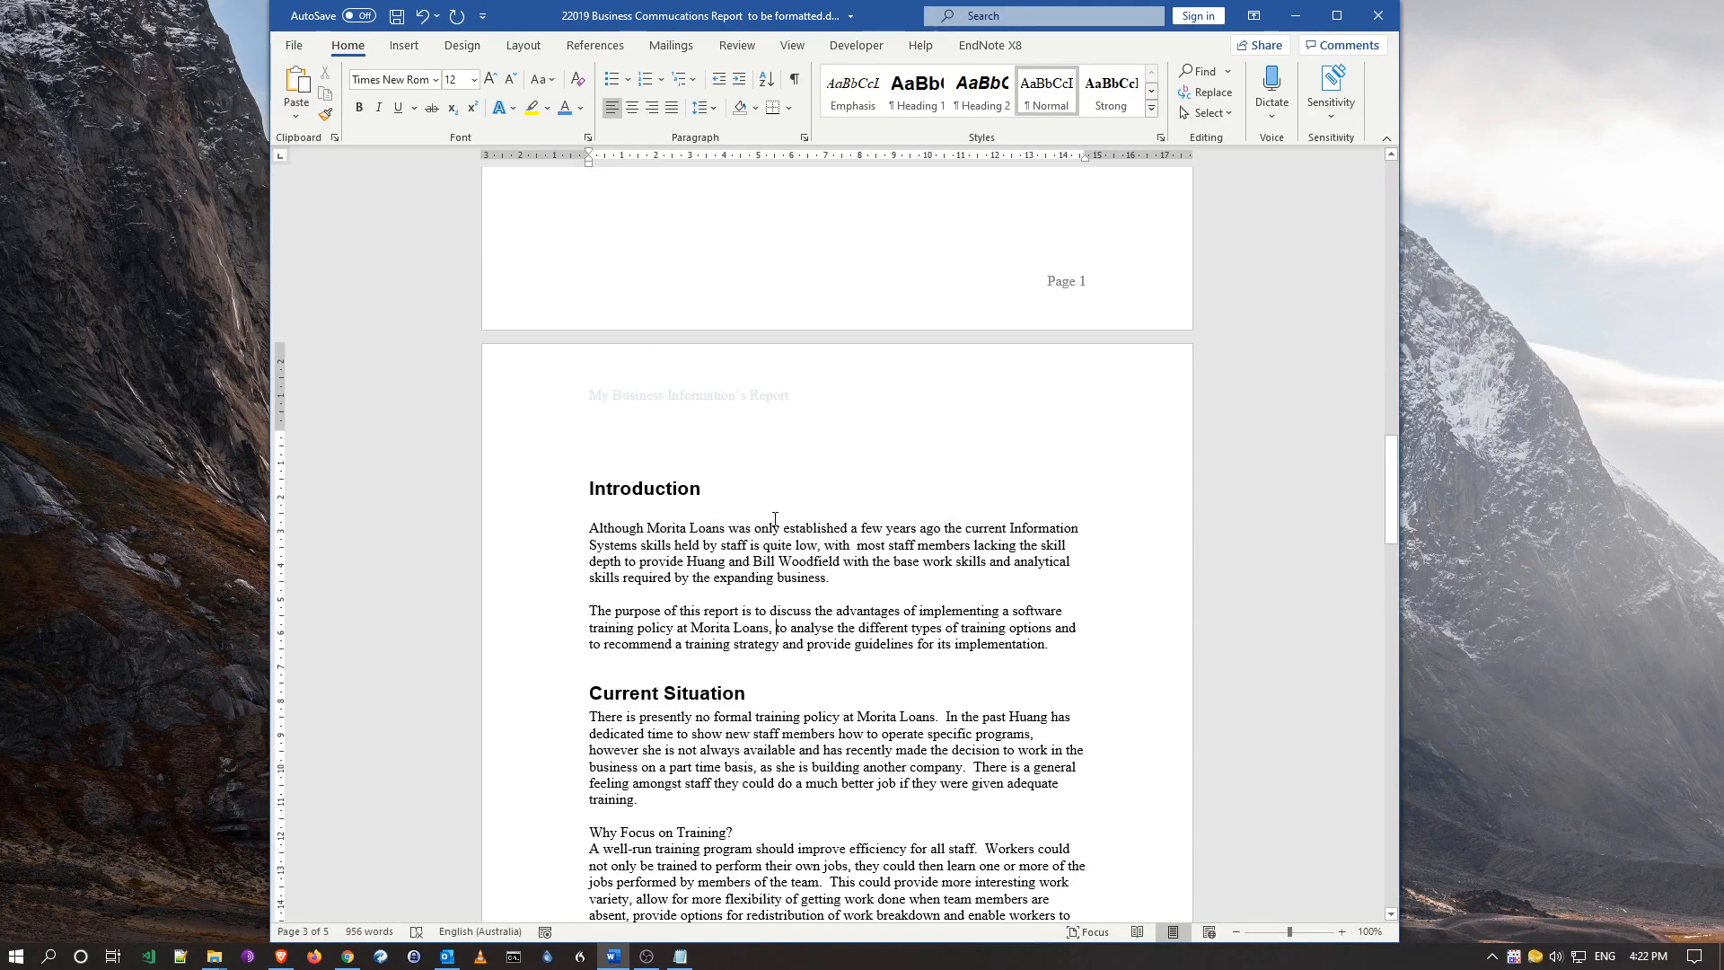
{"action": "scroll", "coordinate": [775, 519], "scroll_direction": "up", "scroll_amount": 14}
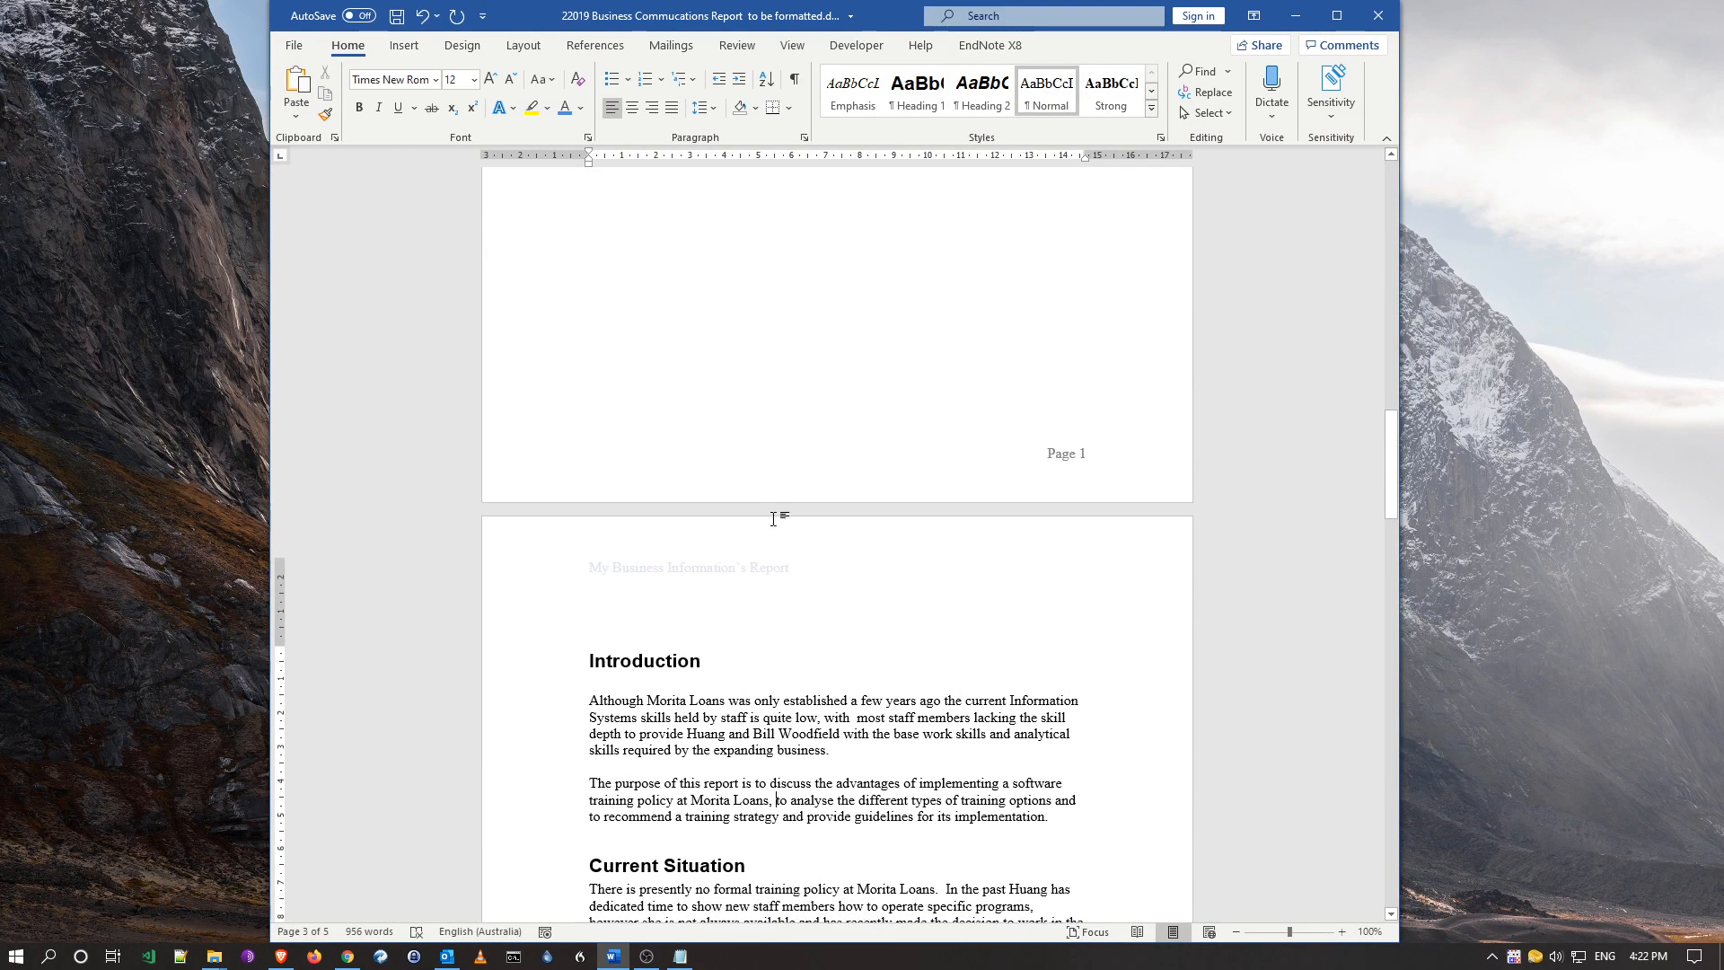
{"action": "scroll", "coordinate": [773, 519], "scroll_direction": "up", "scroll_amount": 1}
{"action": "left_click", "coordinate": [684, 323]}
{"action": "left_click", "coordinate": [558, 299]}
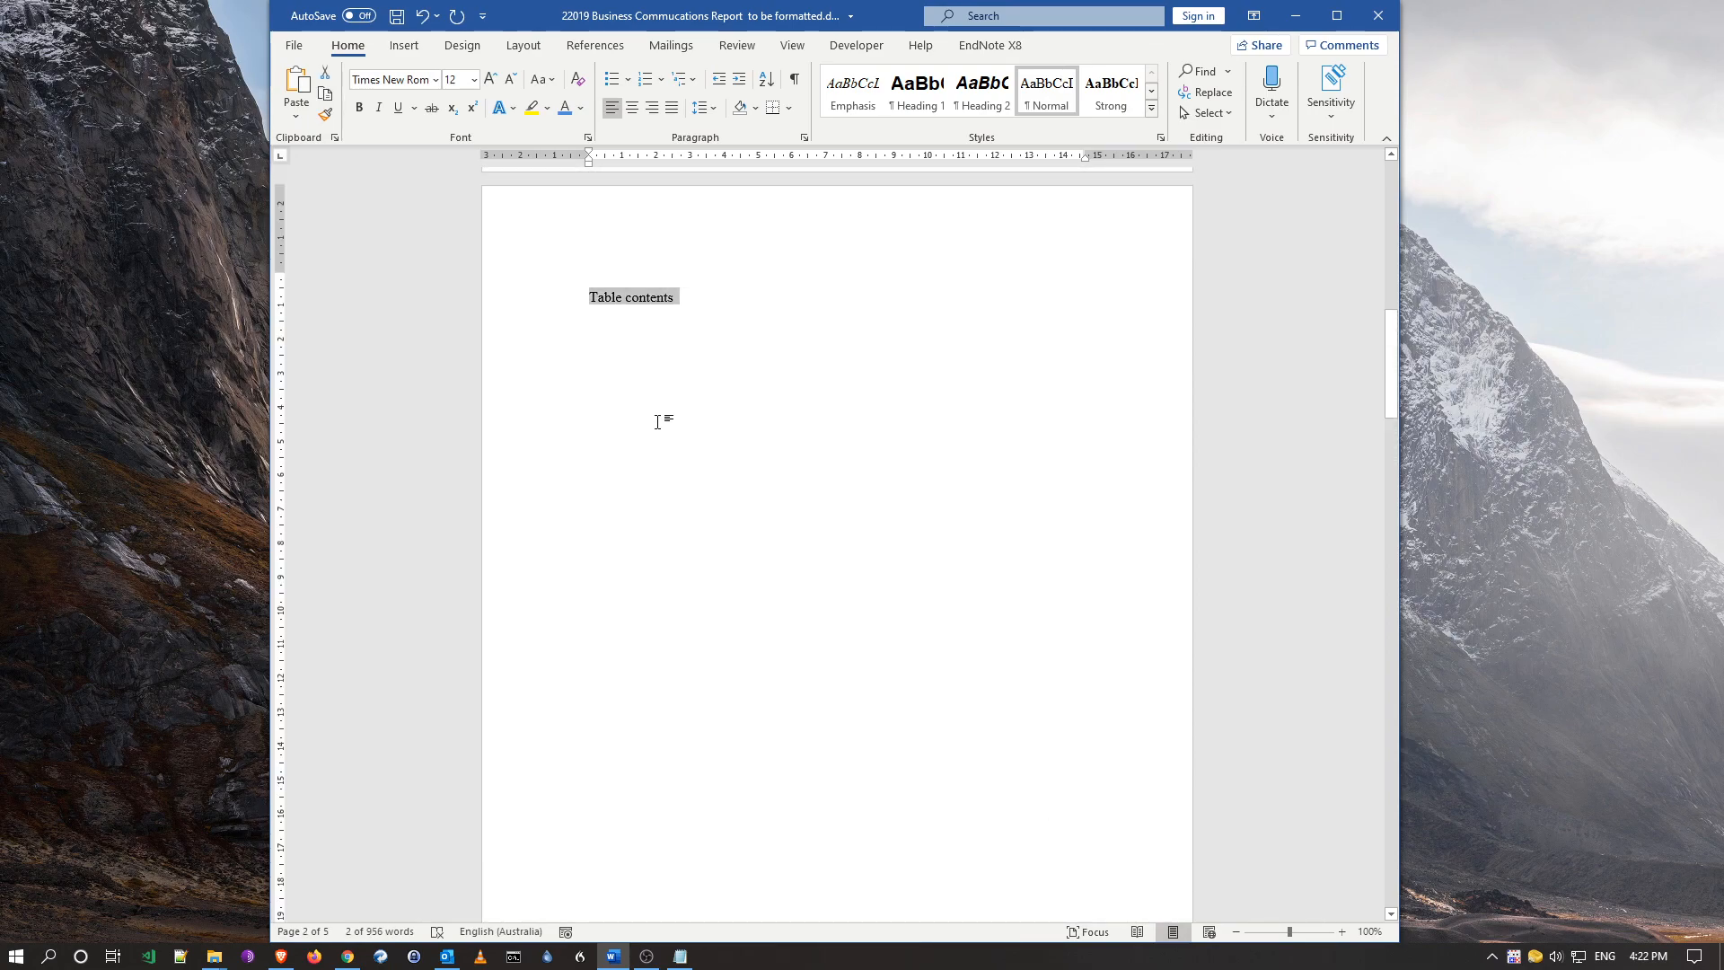
{"action": "key", "text": "Delete"}
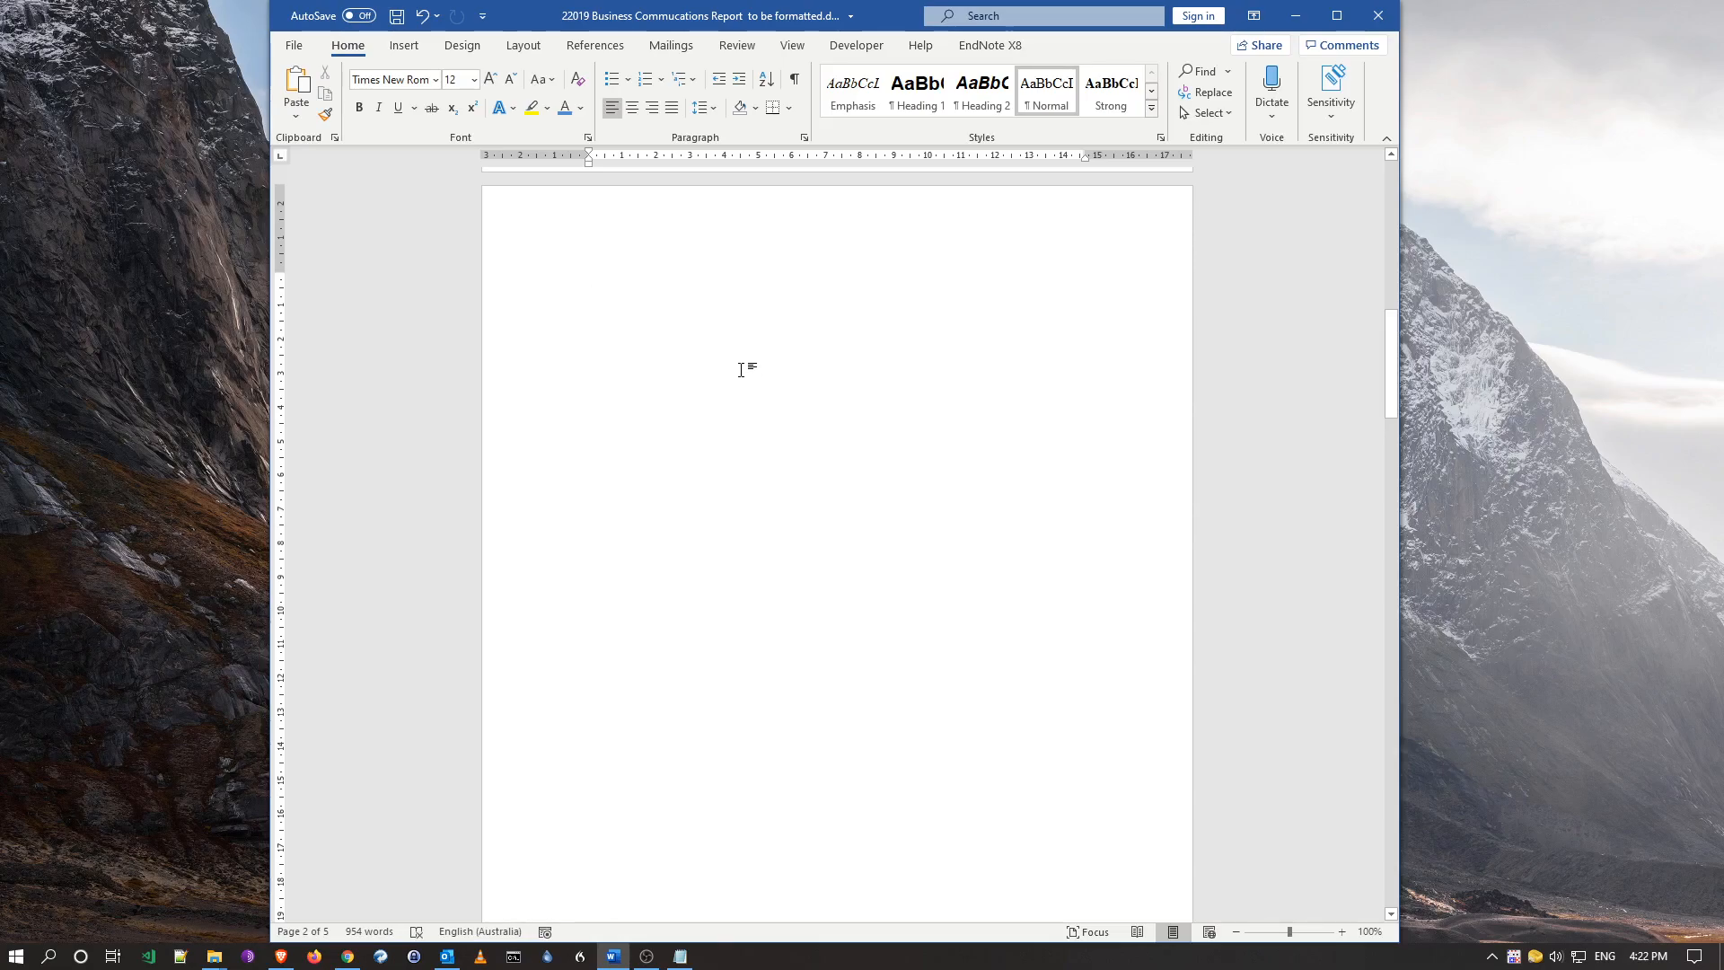
- Insert the built-in Automatic Table 1 table of contents on the emptied page before the Introduction
{"action": "left_click", "coordinate": [404, 45]}
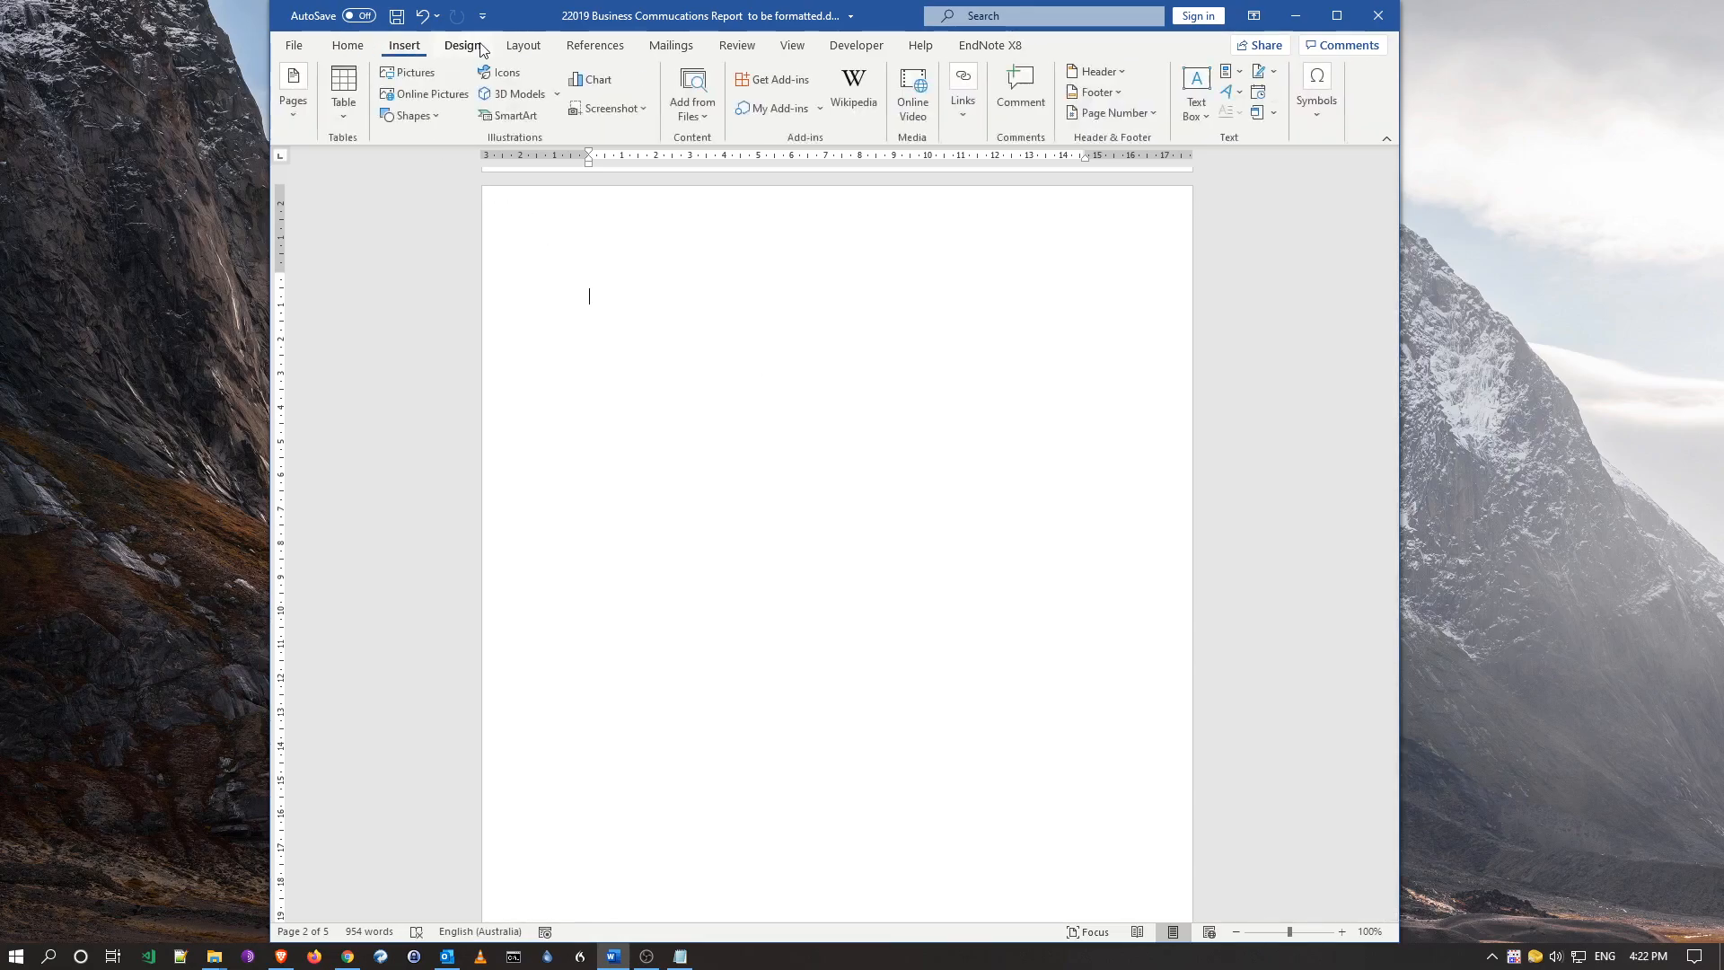
{"action": "left_click", "coordinate": [528, 49]}
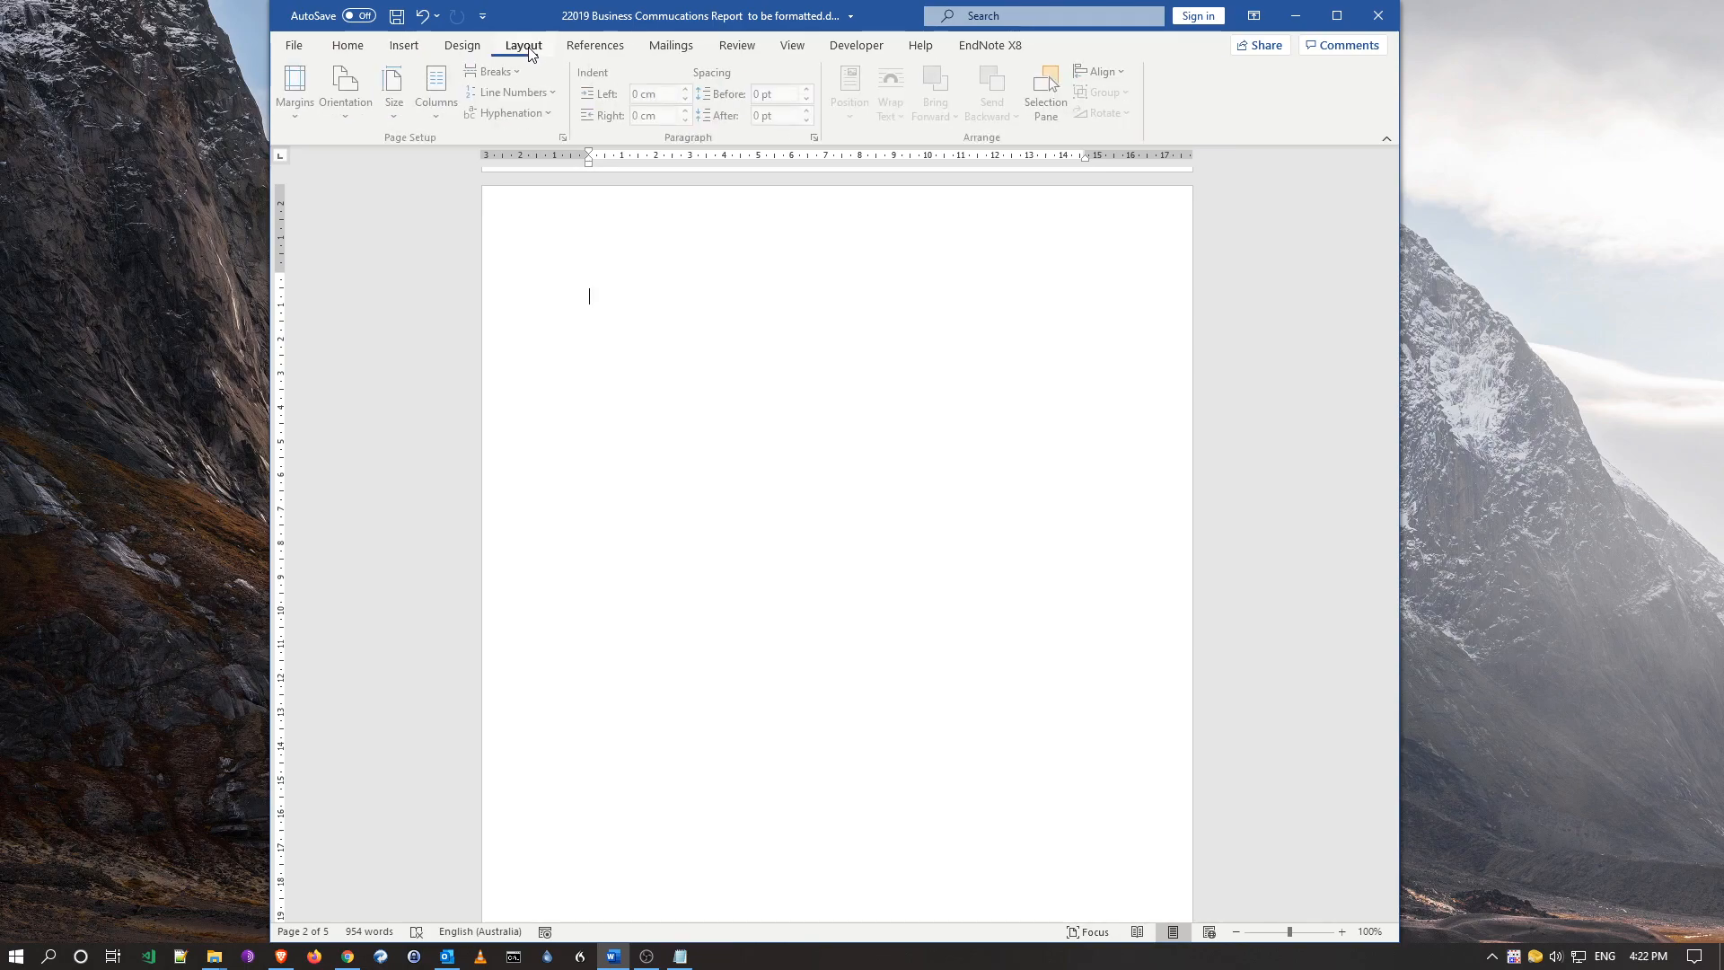
{"action": "left_click", "coordinate": [590, 45]}
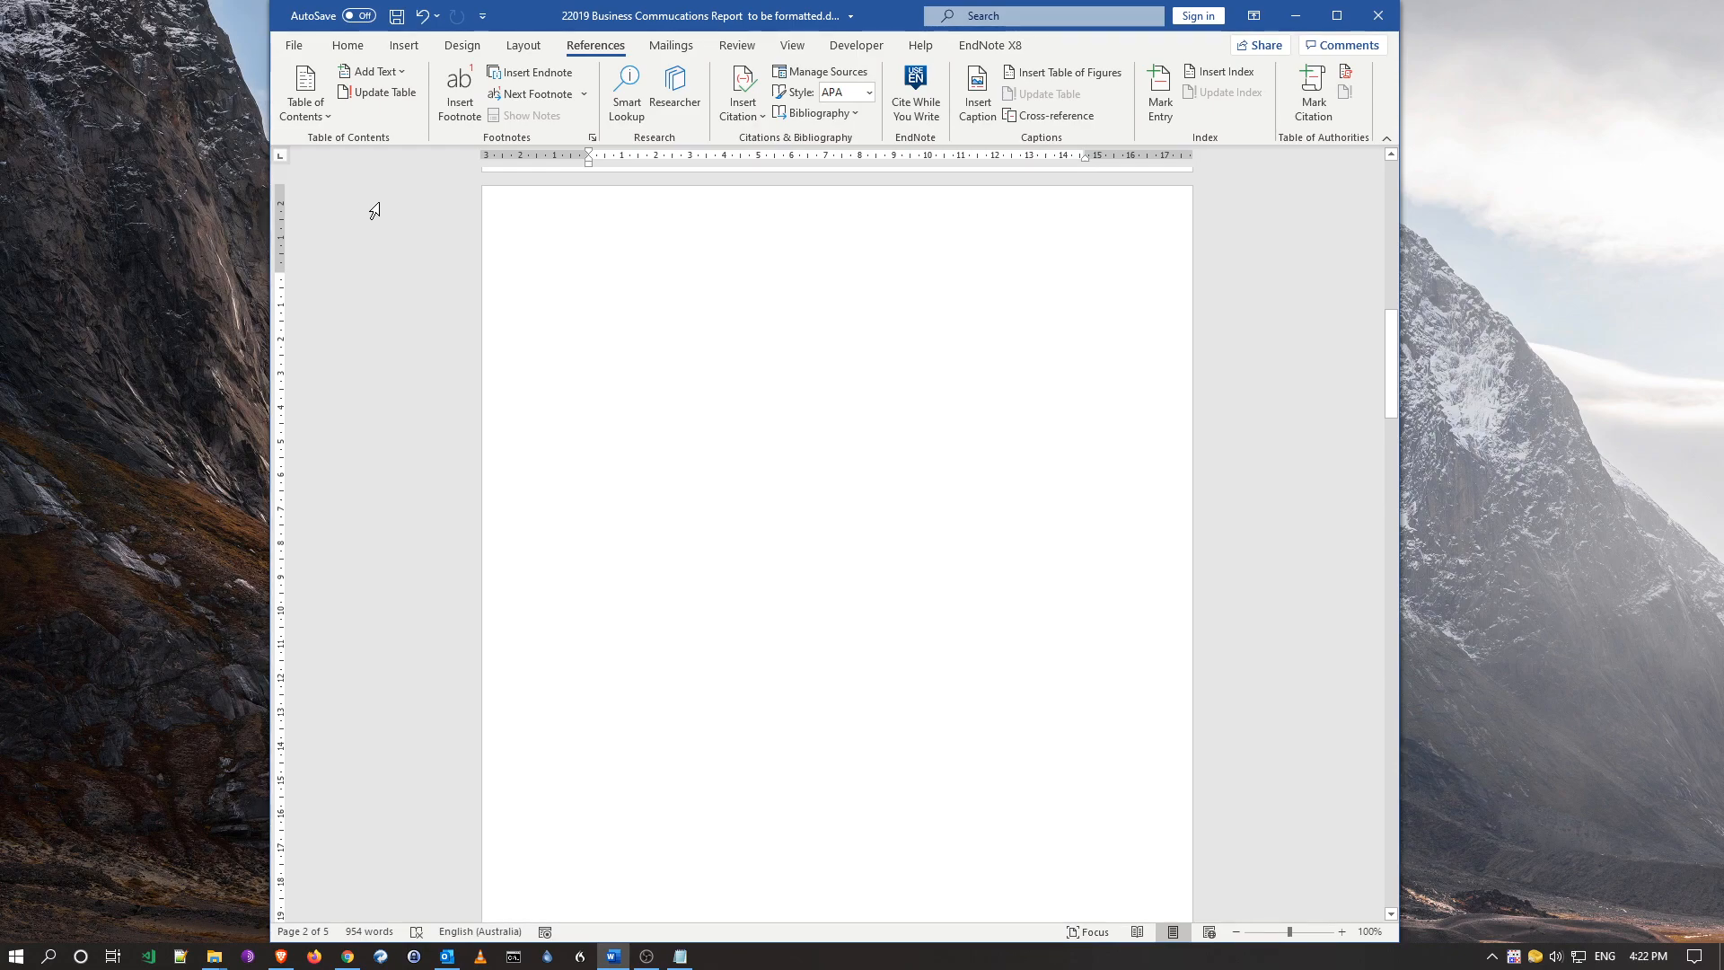
{"action": "left_click", "coordinate": [325, 109]}
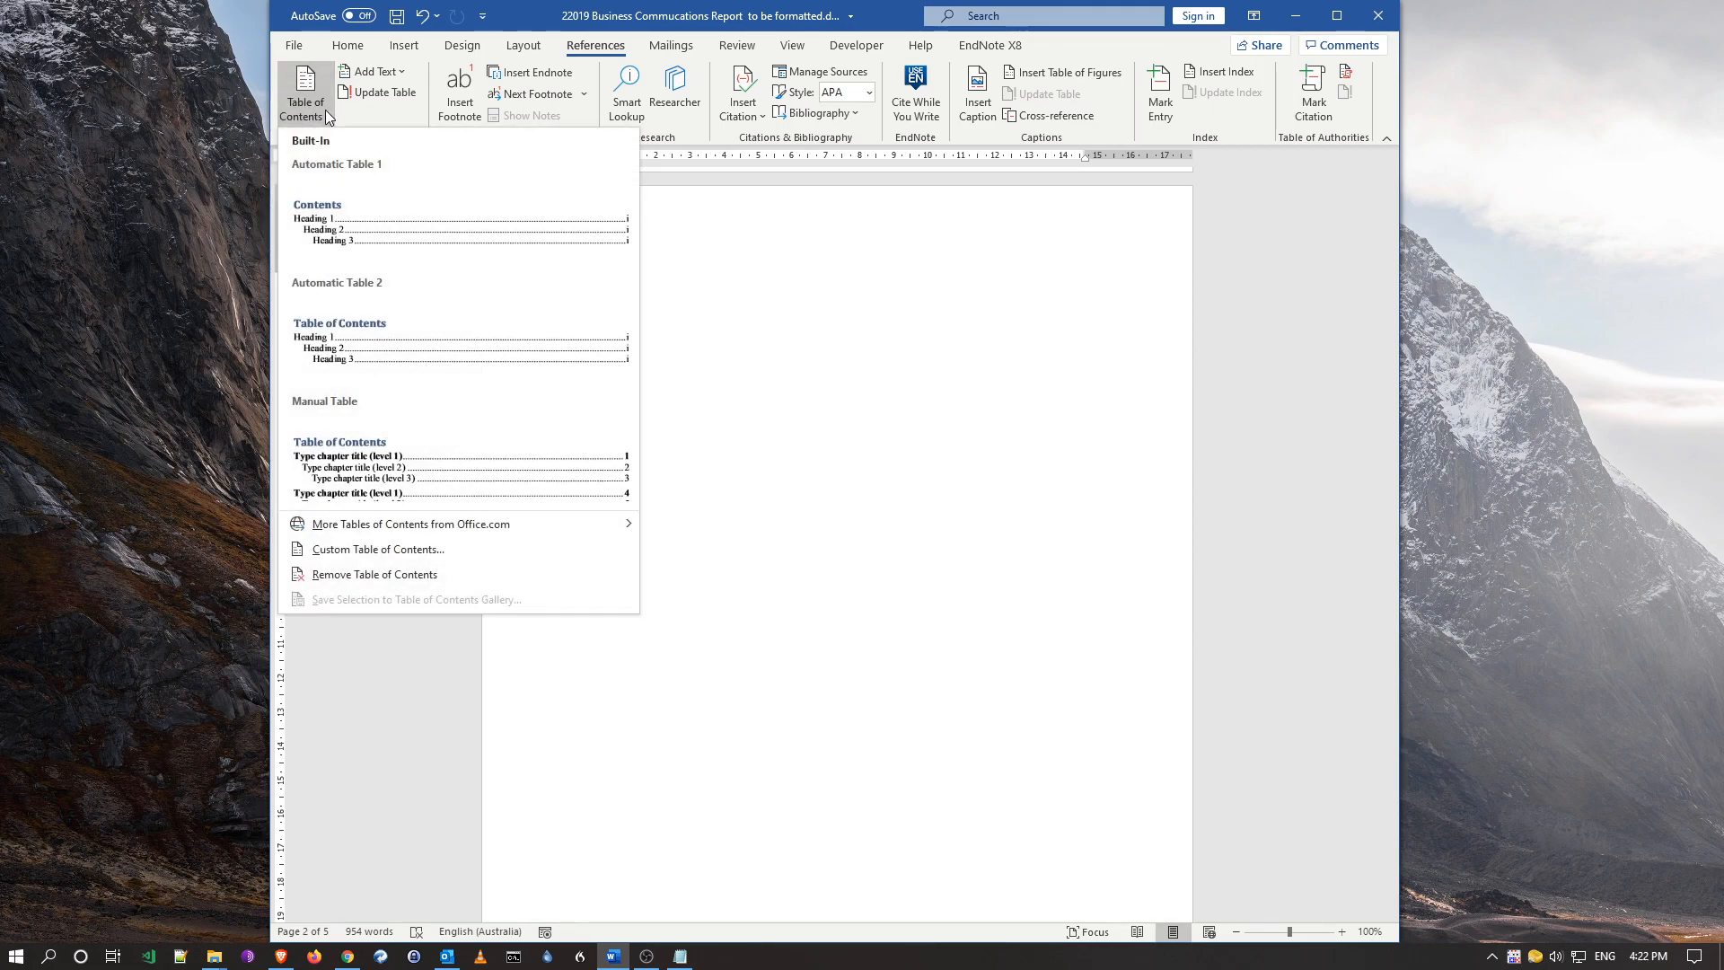
{"action": "left_click", "coordinate": [363, 219]}
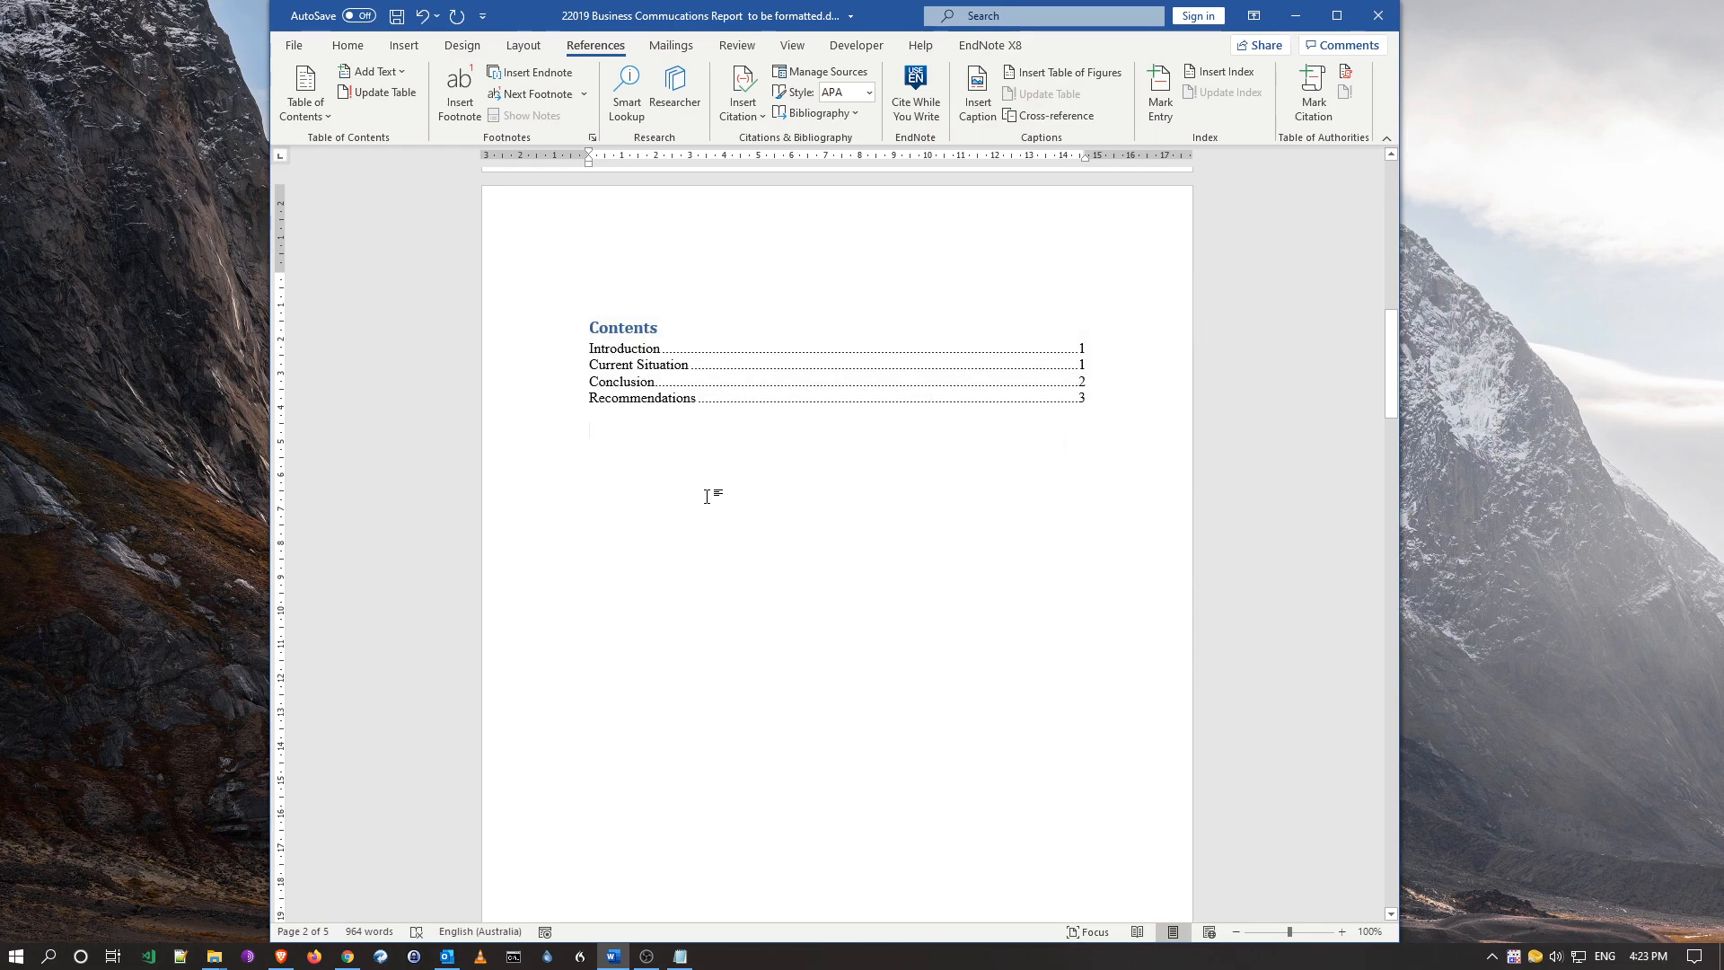
{"action": "scroll", "coordinate": [706, 496], "scroll_direction": "down", "scroll_amount": 6}
{"action": "scroll", "coordinate": [707, 496], "scroll_direction": "down", "scroll_amount": 6}
{"action": "scroll", "coordinate": [709, 496], "scroll_direction": "down", "scroll_amount": 5}
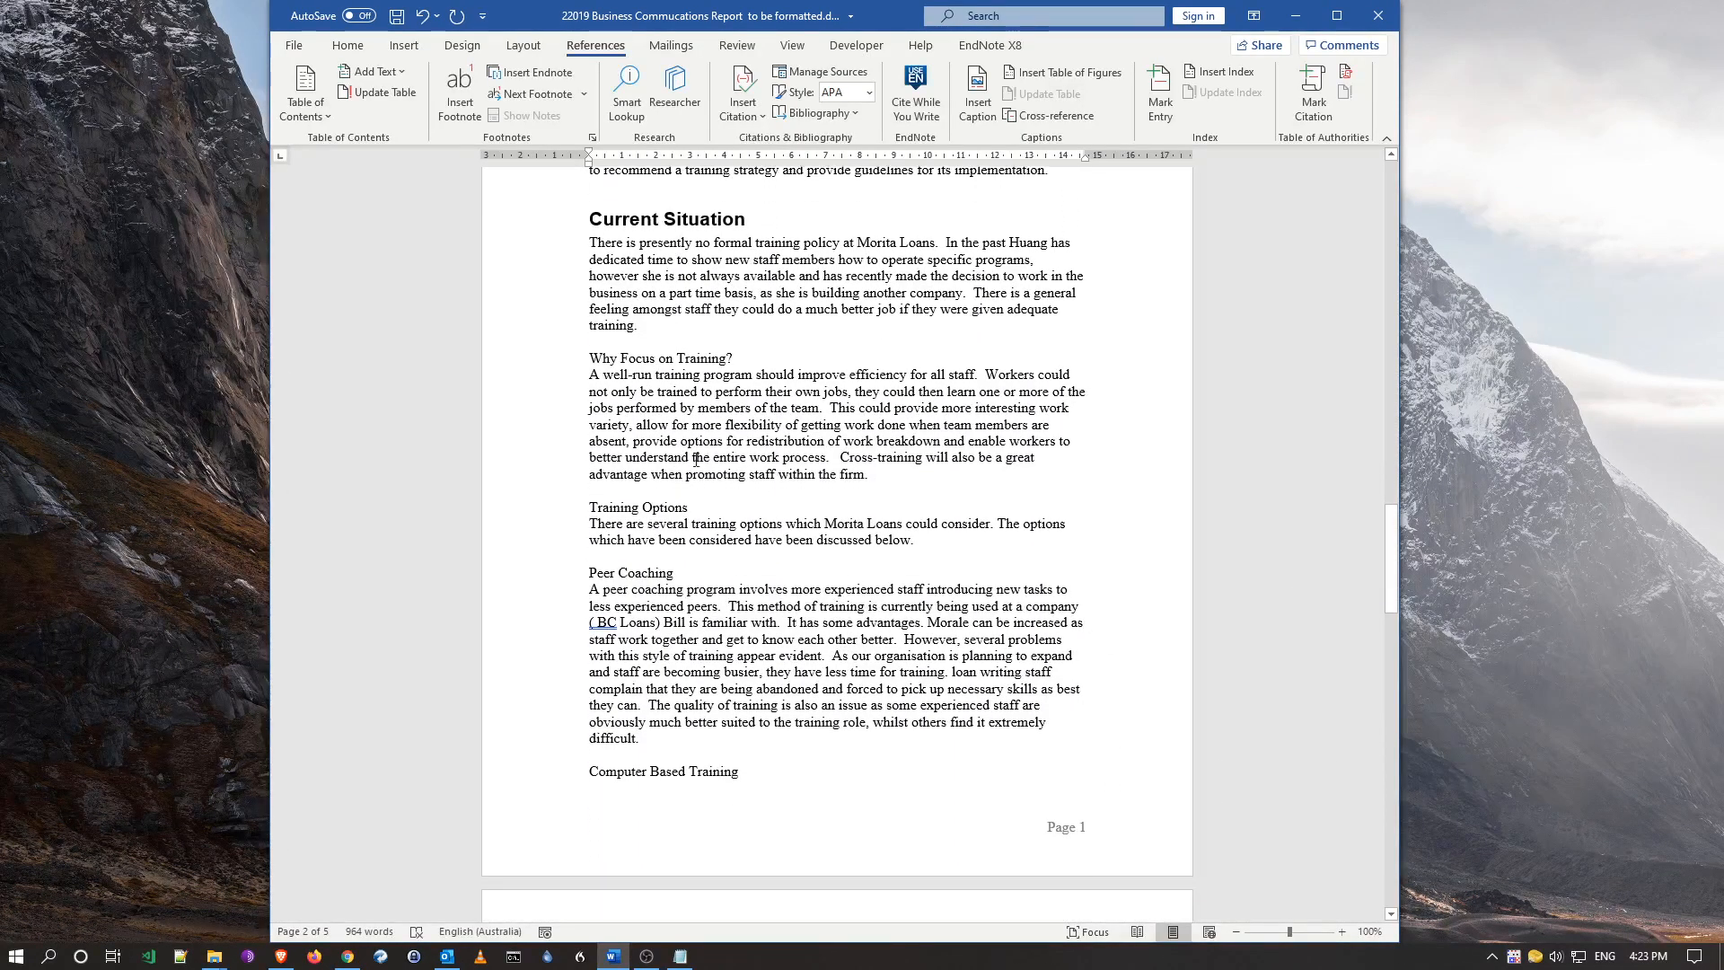
{"action": "left_click", "coordinate": [566, 359]}
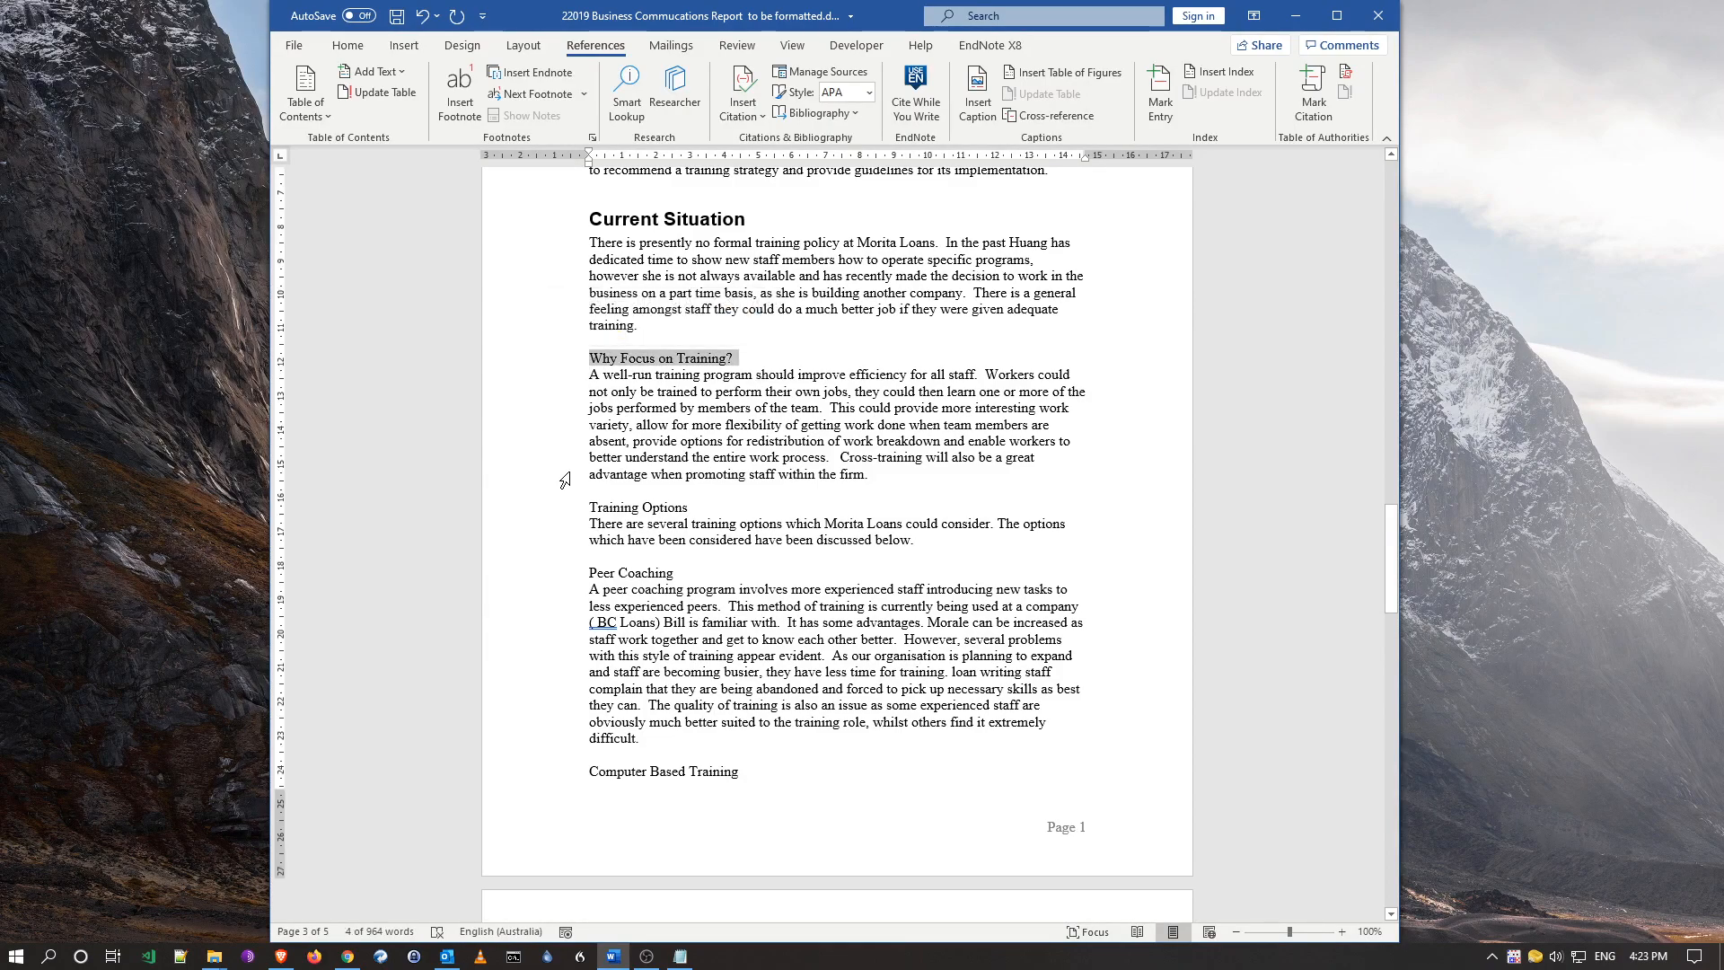
{"action": "left_click", "coordinate": [536, 508], "text": "ctrl"}
{"action": "scroll", "coordinate": [516, 489], "scroll_direction": "down", "scroll_amount": 2}
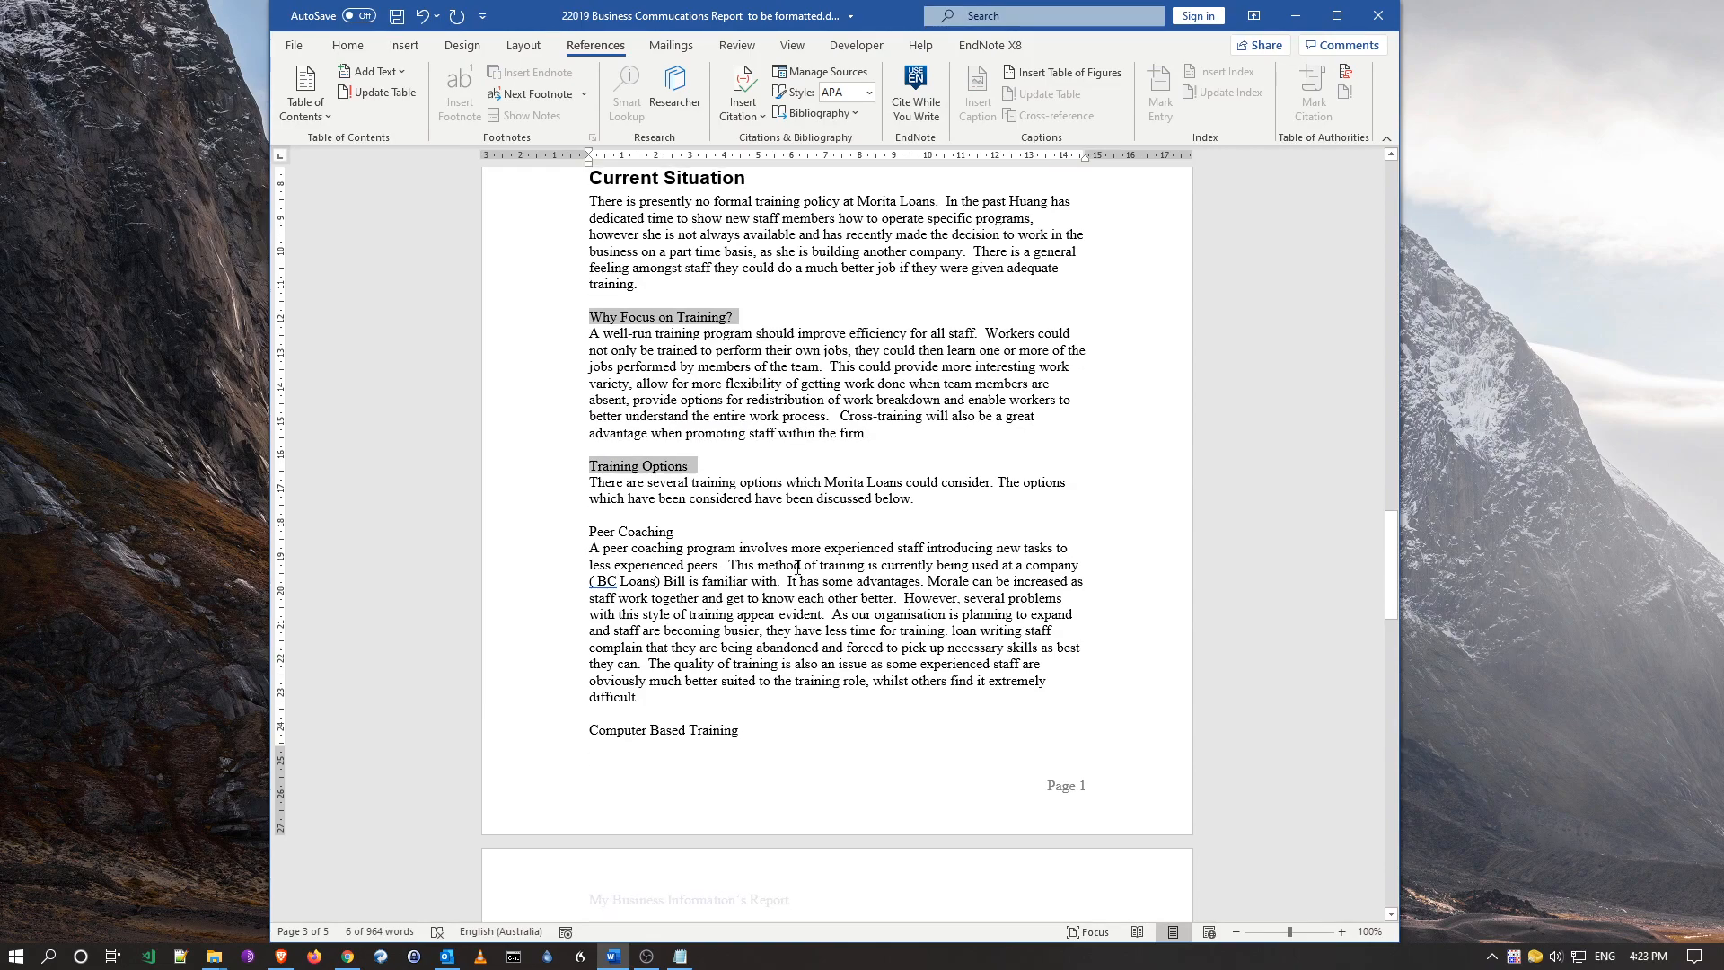
{"action": "left_click", "coordinate": [516, 503], "text": "ctrl"}
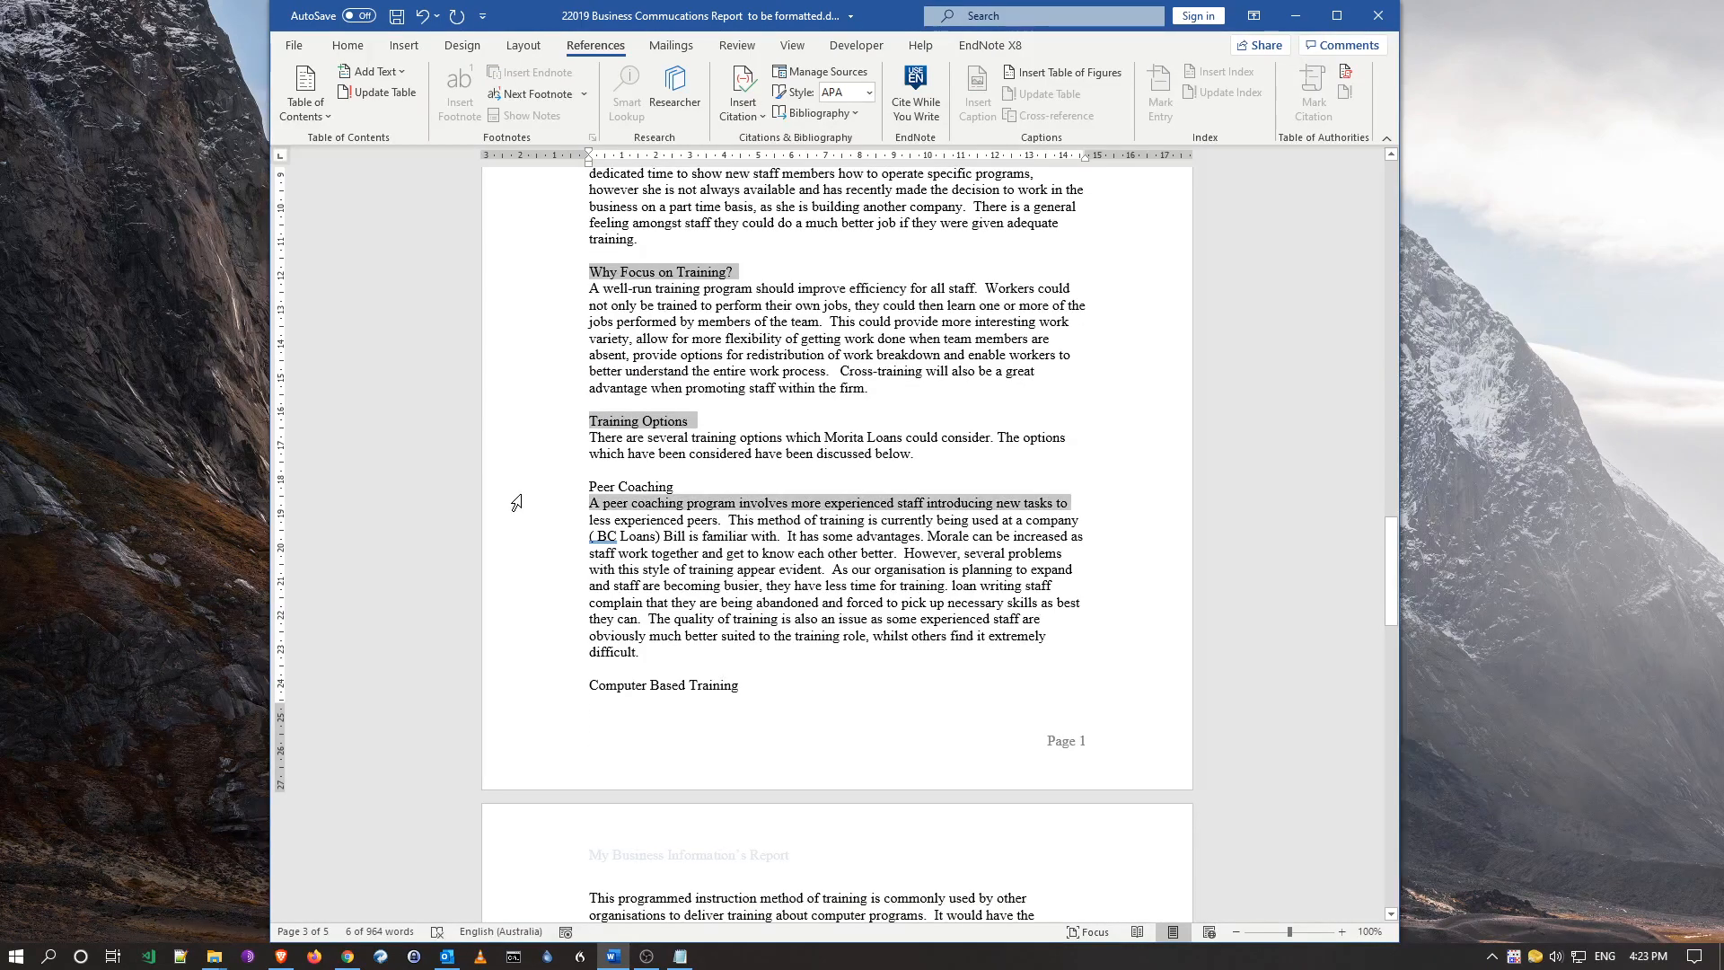
{"action": "left_click", "coordinate": [778, 375]}
{"action": "scroll", "coordinate": [778, 375], "scroll_direction": "up", "scroll_amount": 1}
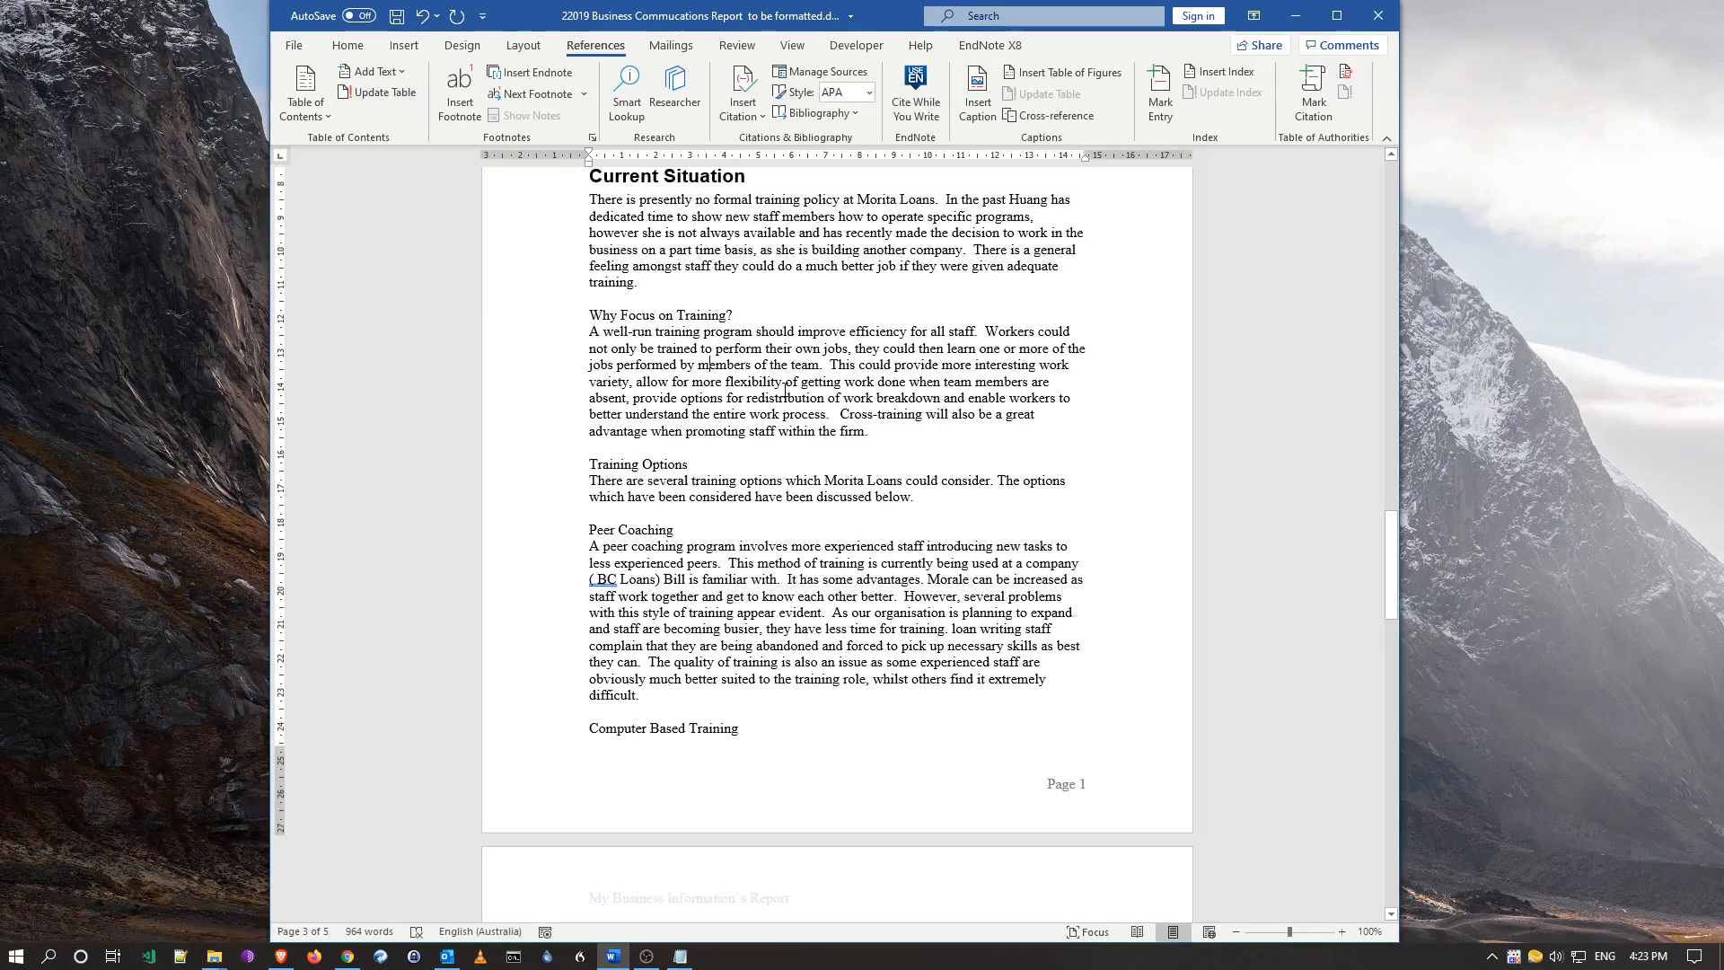
- Apply the Heading 2 style to all six subheadings together, from Why Focus on Training? through Hiring an in-House Trainer
{"action": "left_click", "coordinate": [519, 319]}
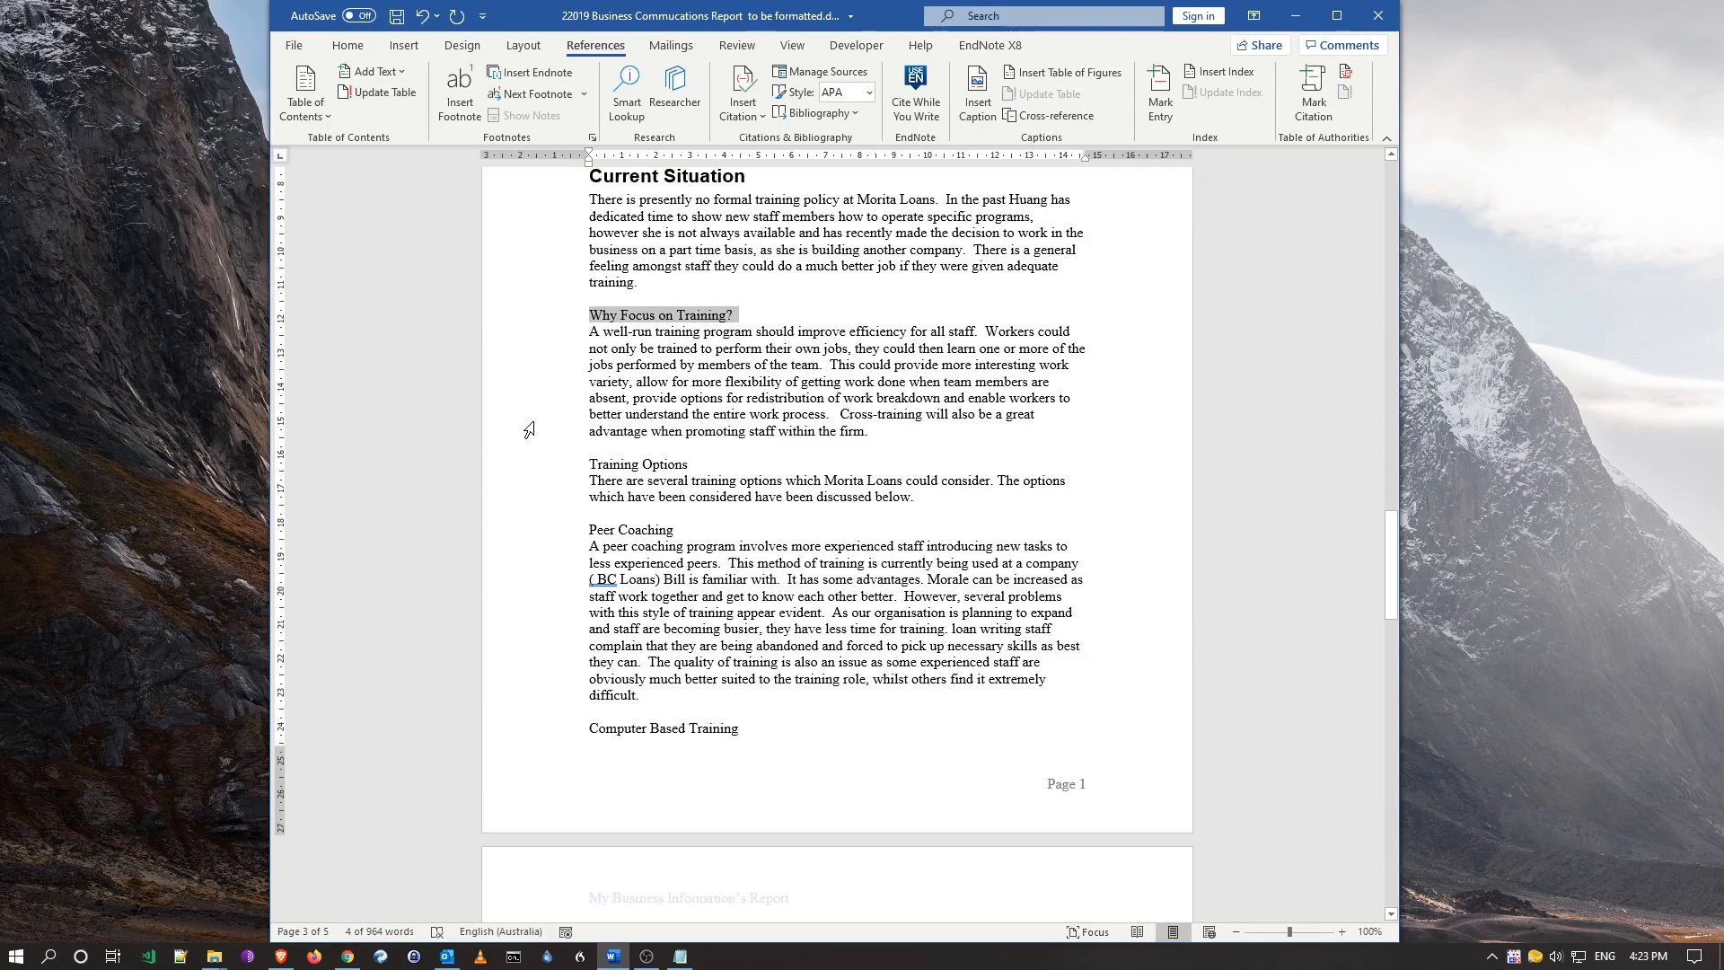
{"action": "left_click", "coordinate": [519, 466], "text": "ctrl"}
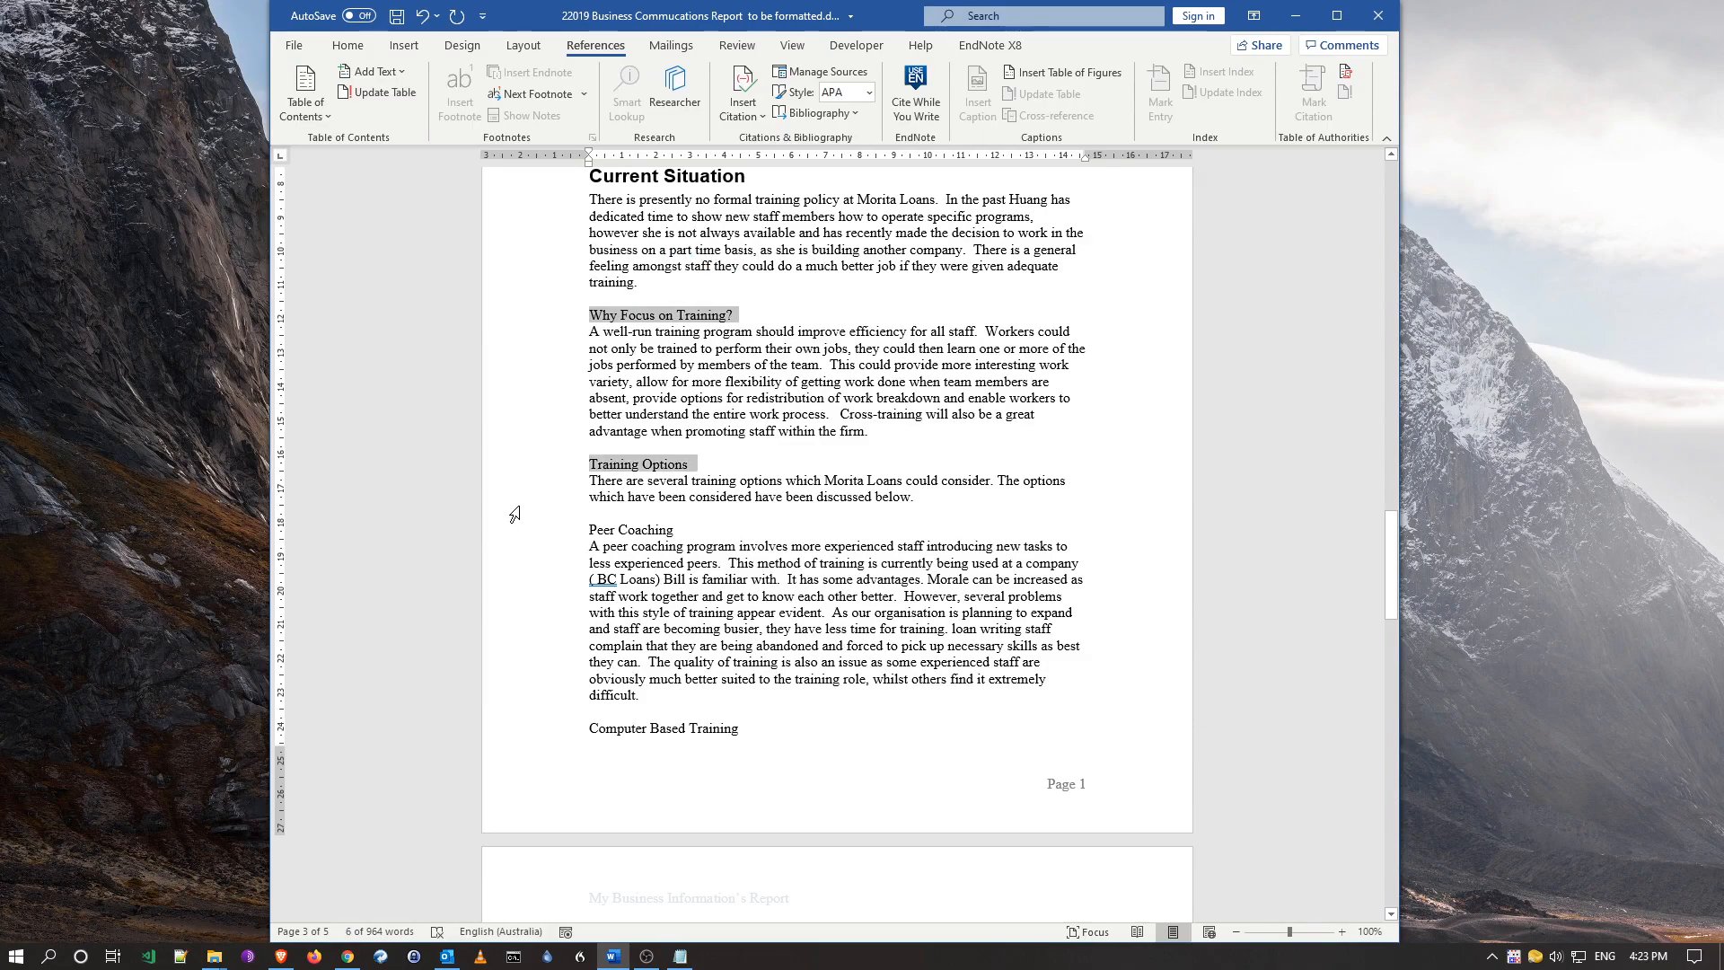
{"action": "left_click", "coordinate": [518, 537], "text": "ctrl"}
{"action": "scroll", "coordinate": [529, 503], "scroll_direction": "down", "scroll_amount": 5}
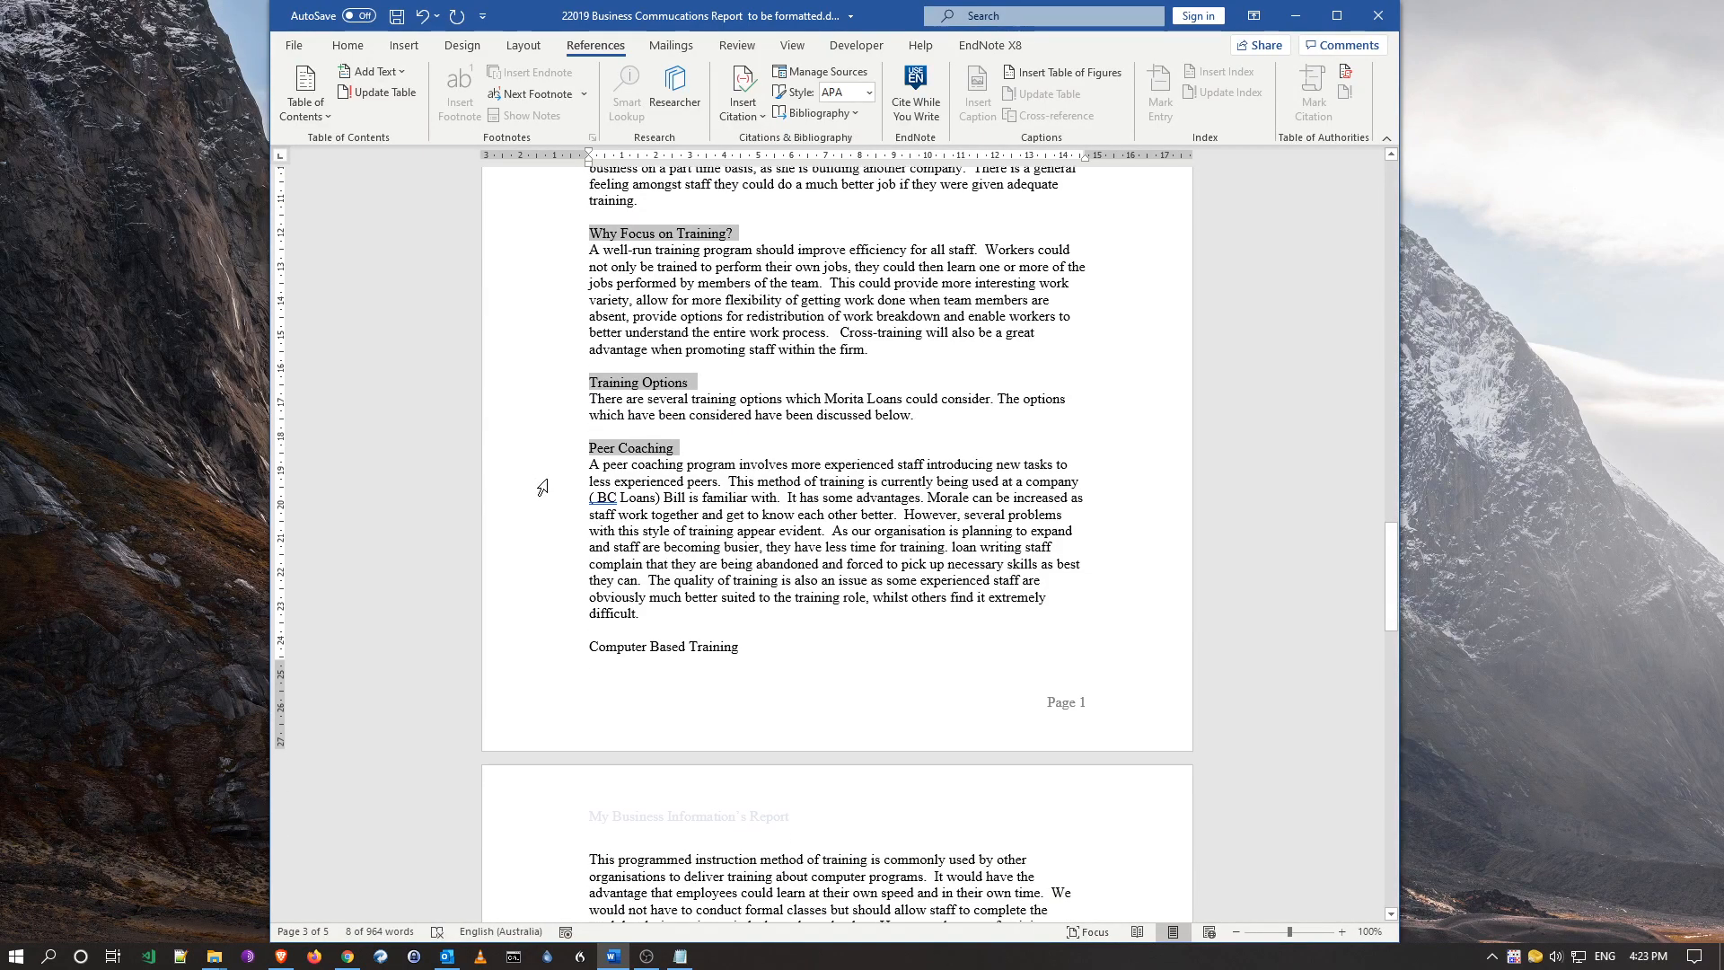
{"action": "left_click", "coordinate": [519, 477], "text": "ctrl"}
{"action": "scroll", "coordinate": [525, 503], "scroll_direction": "down", "scroll_amount": 7}
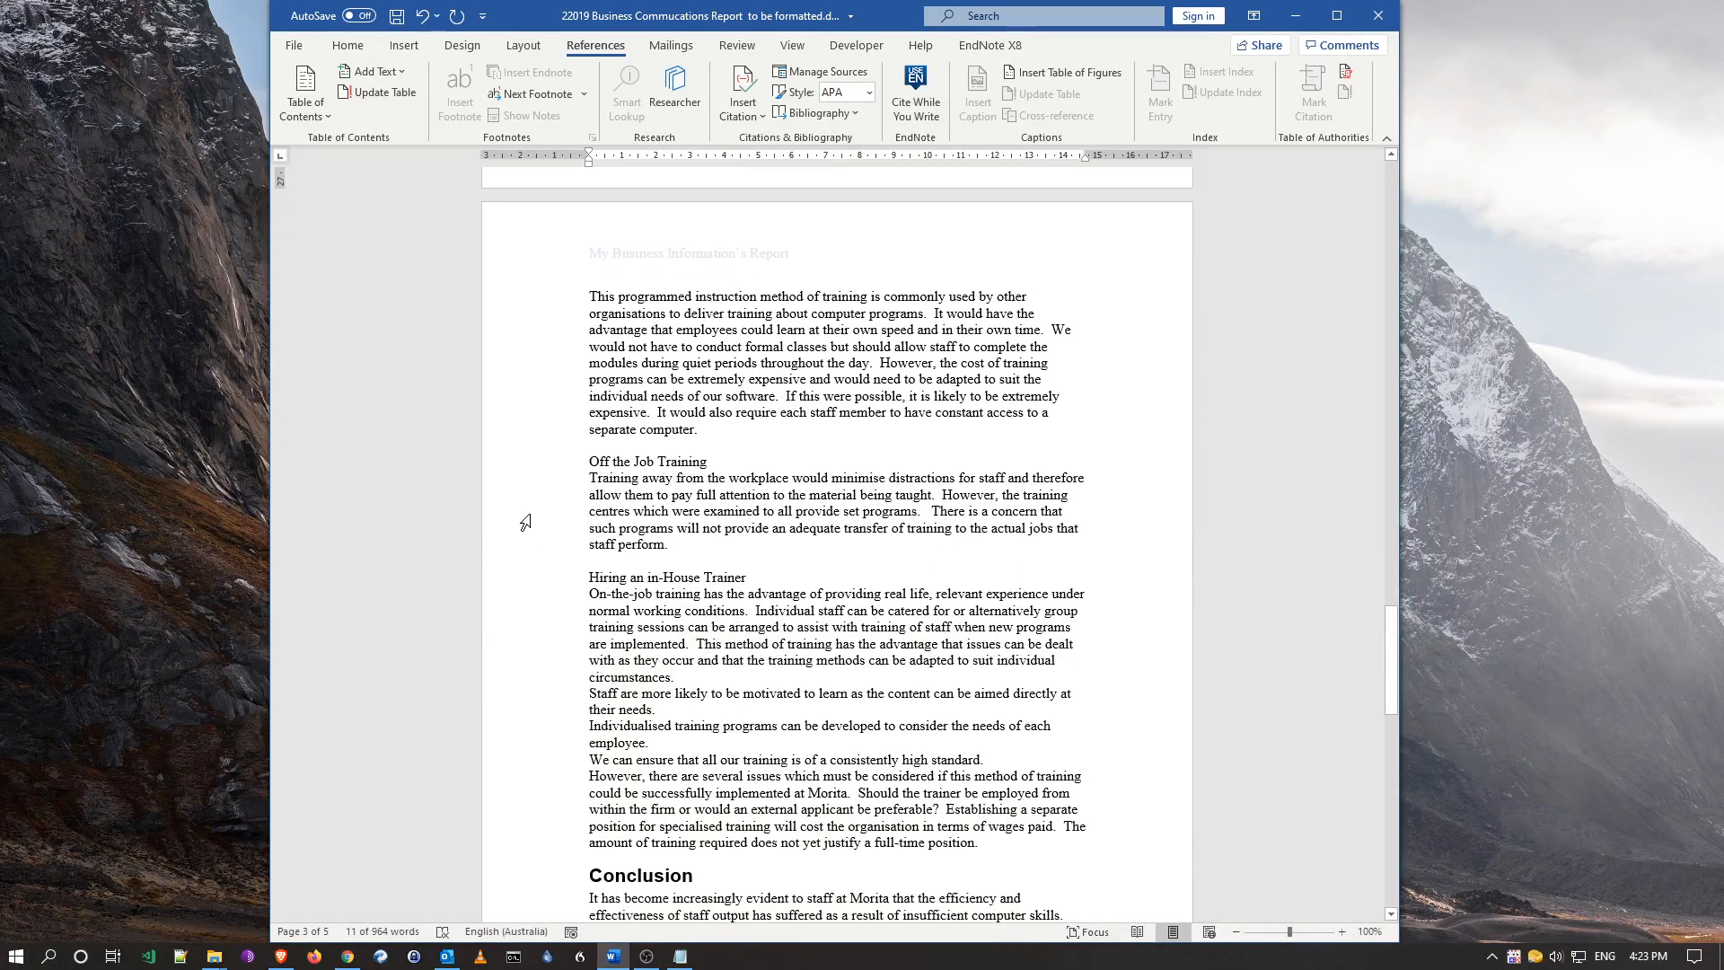
{"action": "left_click", "coordinate": [504, 464], "text": "ctrl"}
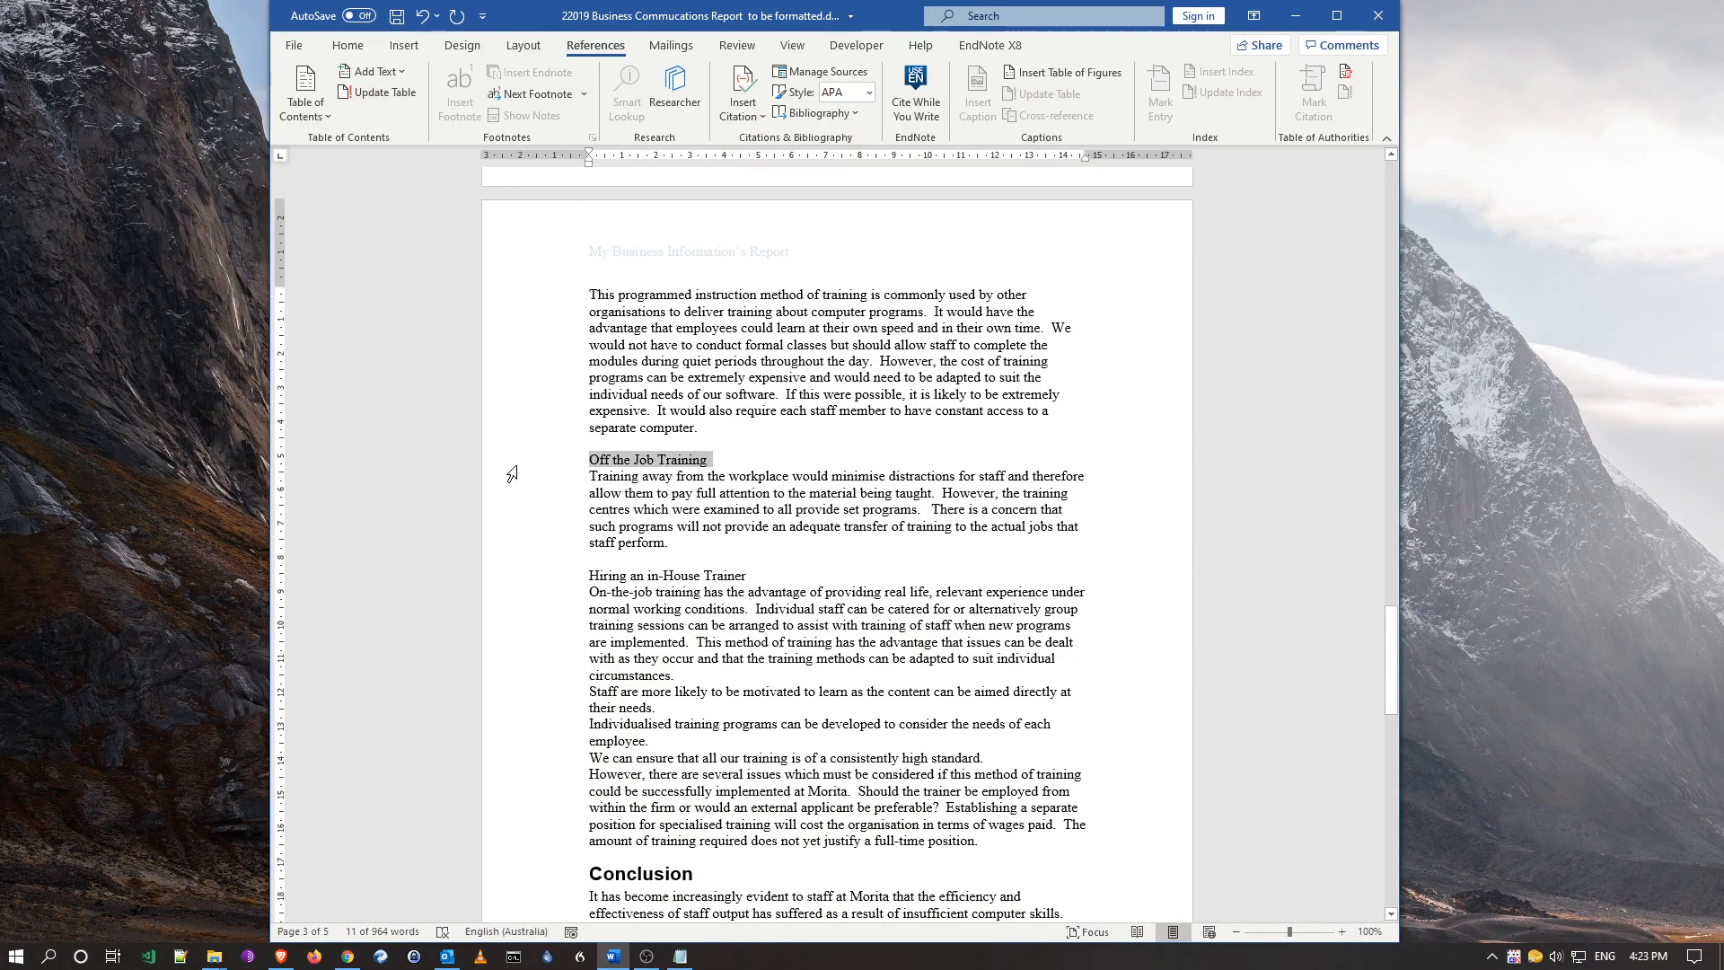
{"action": "left_click", "coordinate": [509, 577], "text": "ctrl"}
{"action": "scroll", "coordinate": [521, 602], "scroll_direction": "down", "scroll_amount": 1}
{"action": "scroll", "coordinate": [526, 616], "scroll_direction": "down", "scroll_amount": 5}
{"action": "scroll", "coordinate": [634, 550], "scroll_direction": "up", "scroll_amount": 20}
{"action": "scroll", "coordinate": [622, 530], "scroll_direction": "up", "scroll_amount": 2}
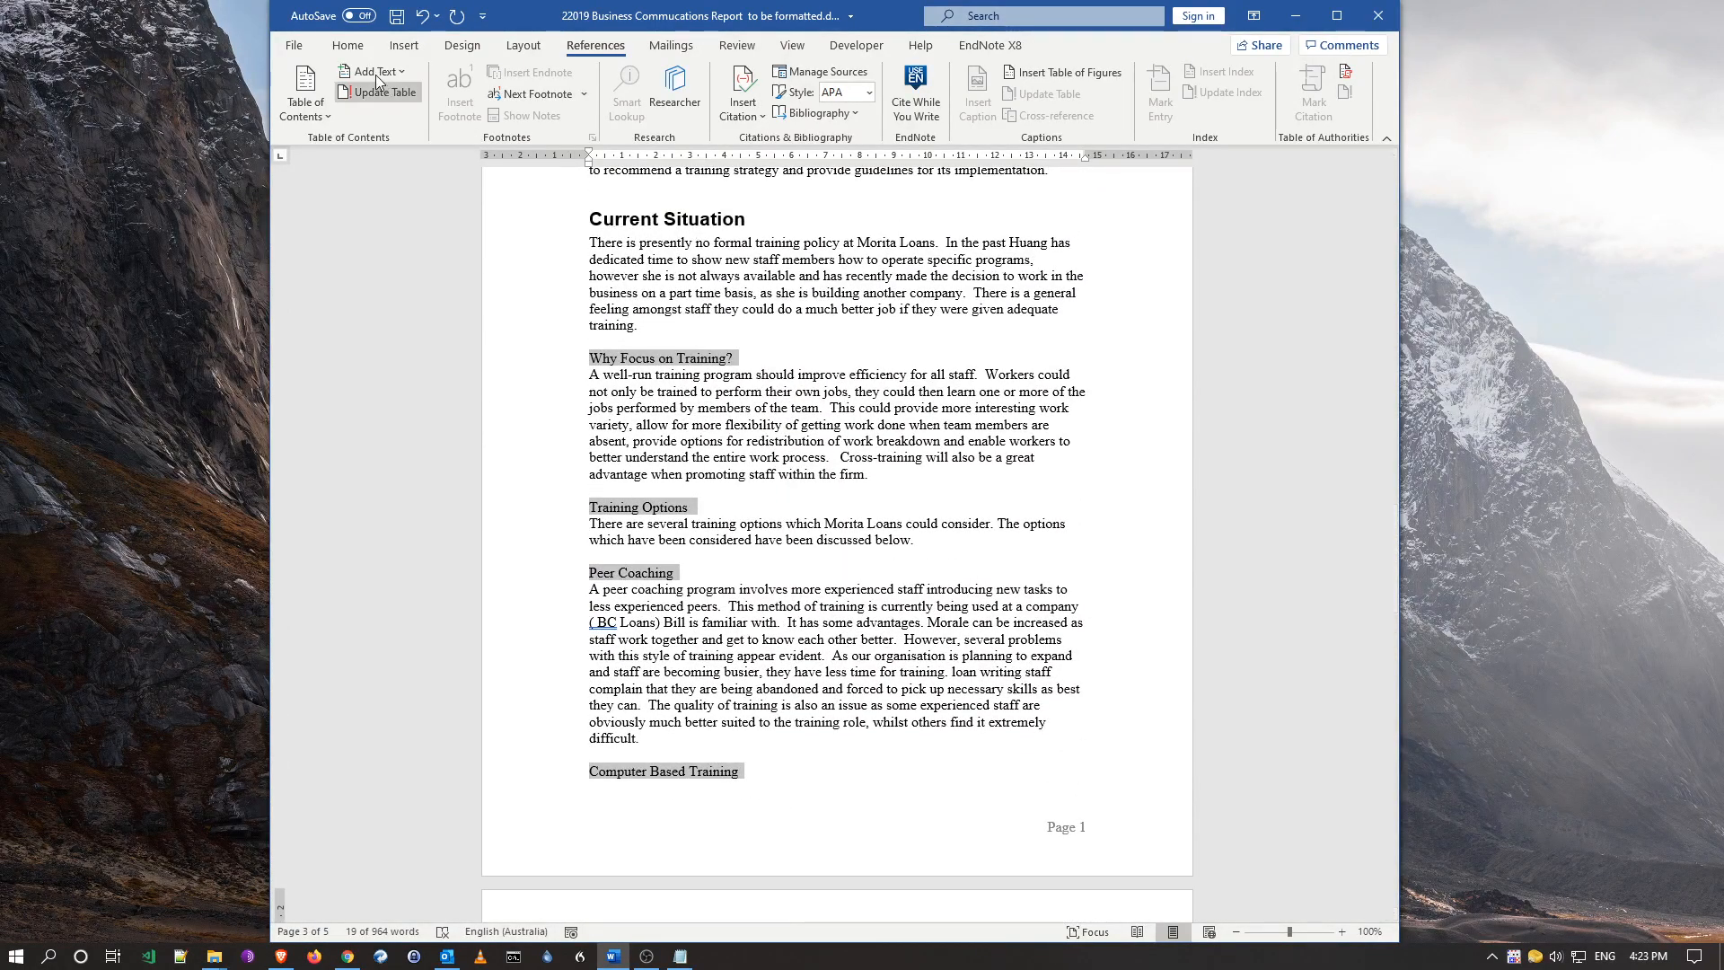
{"action": "left_click", "coordinate": [350, 49]}
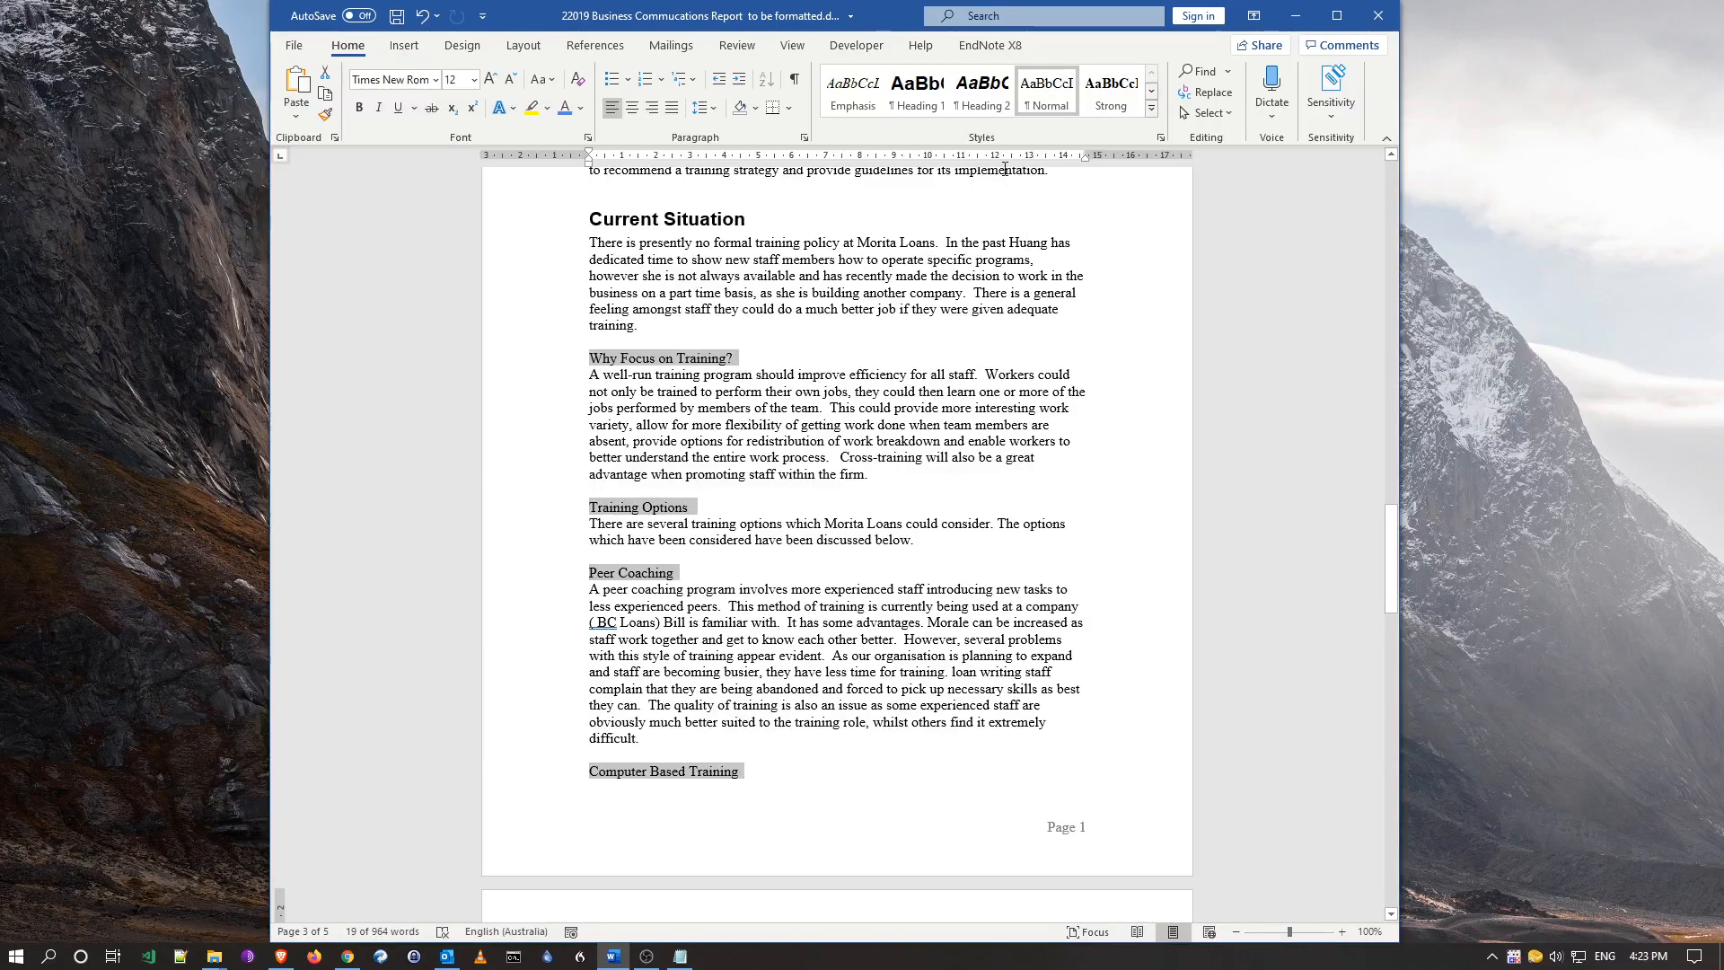
{"action": "left_click", "coordinate": [982, 90]}
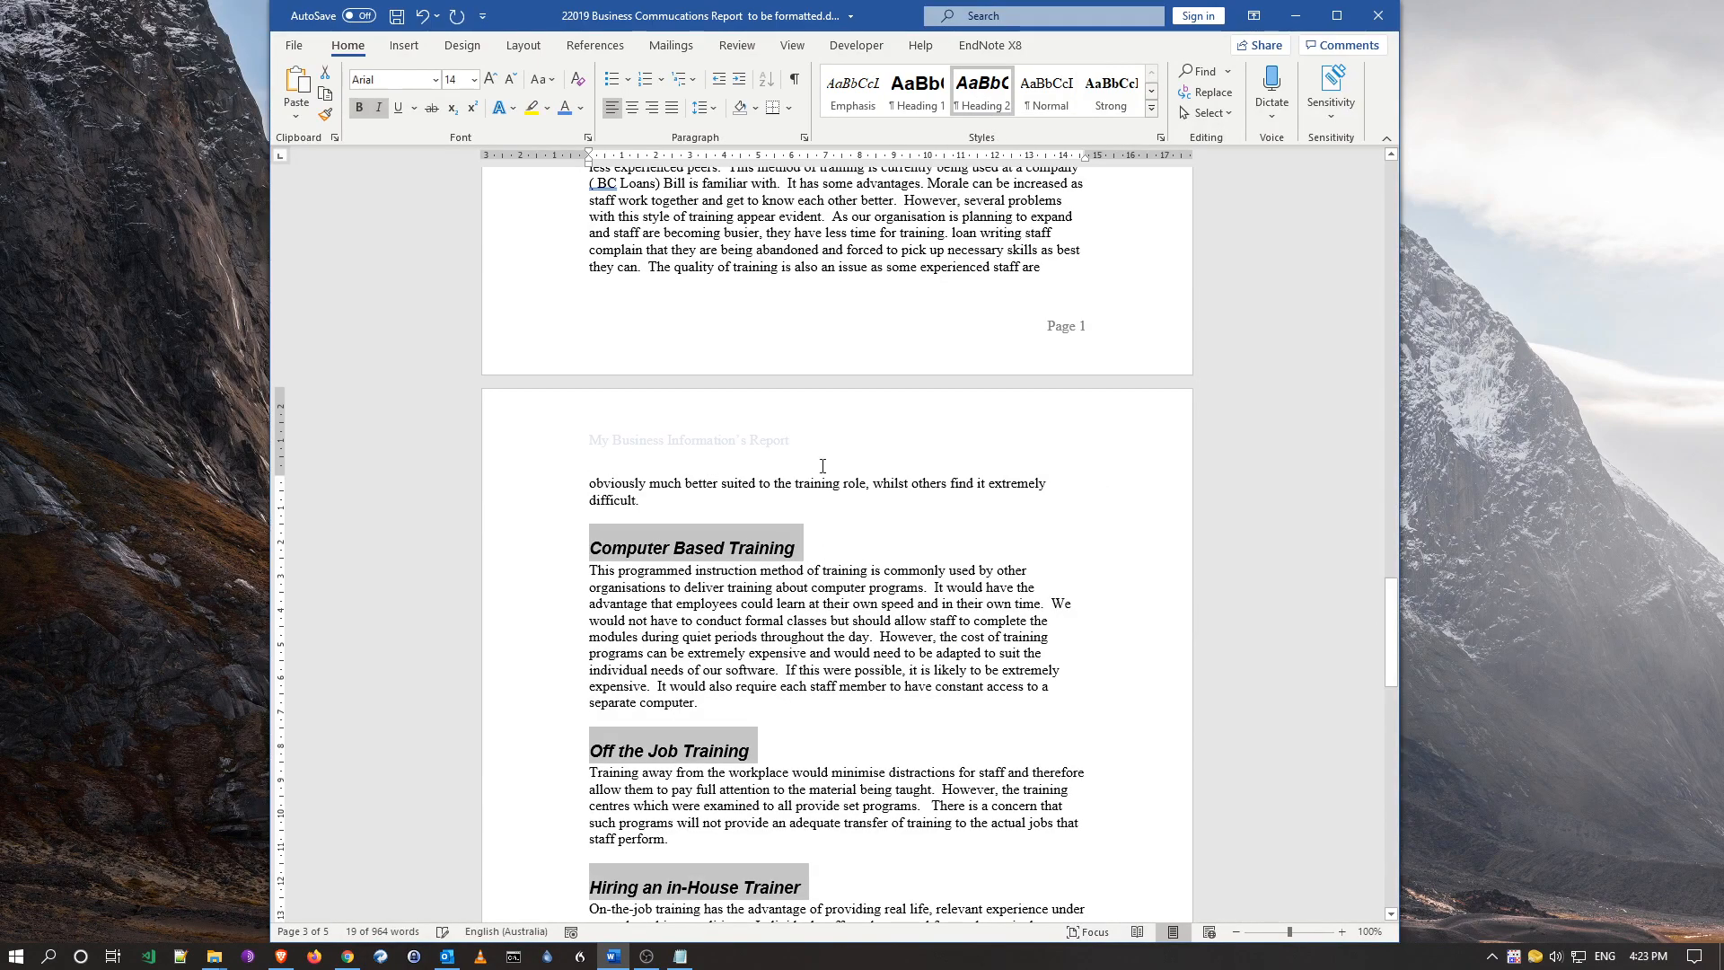
{"action": "scroll", "coordinate": [788, 476], "scroll_direction": "up", "scroll_amount": 9}
{"action": "scroll", "coordinate": [787, 476], "scroll_direction": "up", "scroll_amount": 4}
{"action": "left_click", "coordinate": [691, 386]}
- Update the entire table of contents so it includes the Heading 2 subheadings
{"action": "scroll", "coordinate": [690, 386], "scroll_direction": "up", "scroll_amount": 6}
{"action": "scroll", "coordinate": [692, 393], "scroll_direction": "up", "scroll_amount": 15}
{"action": "scroll", "coordinate": [689, 386], "scroll_direction": "up", "scroll_amount": 4}
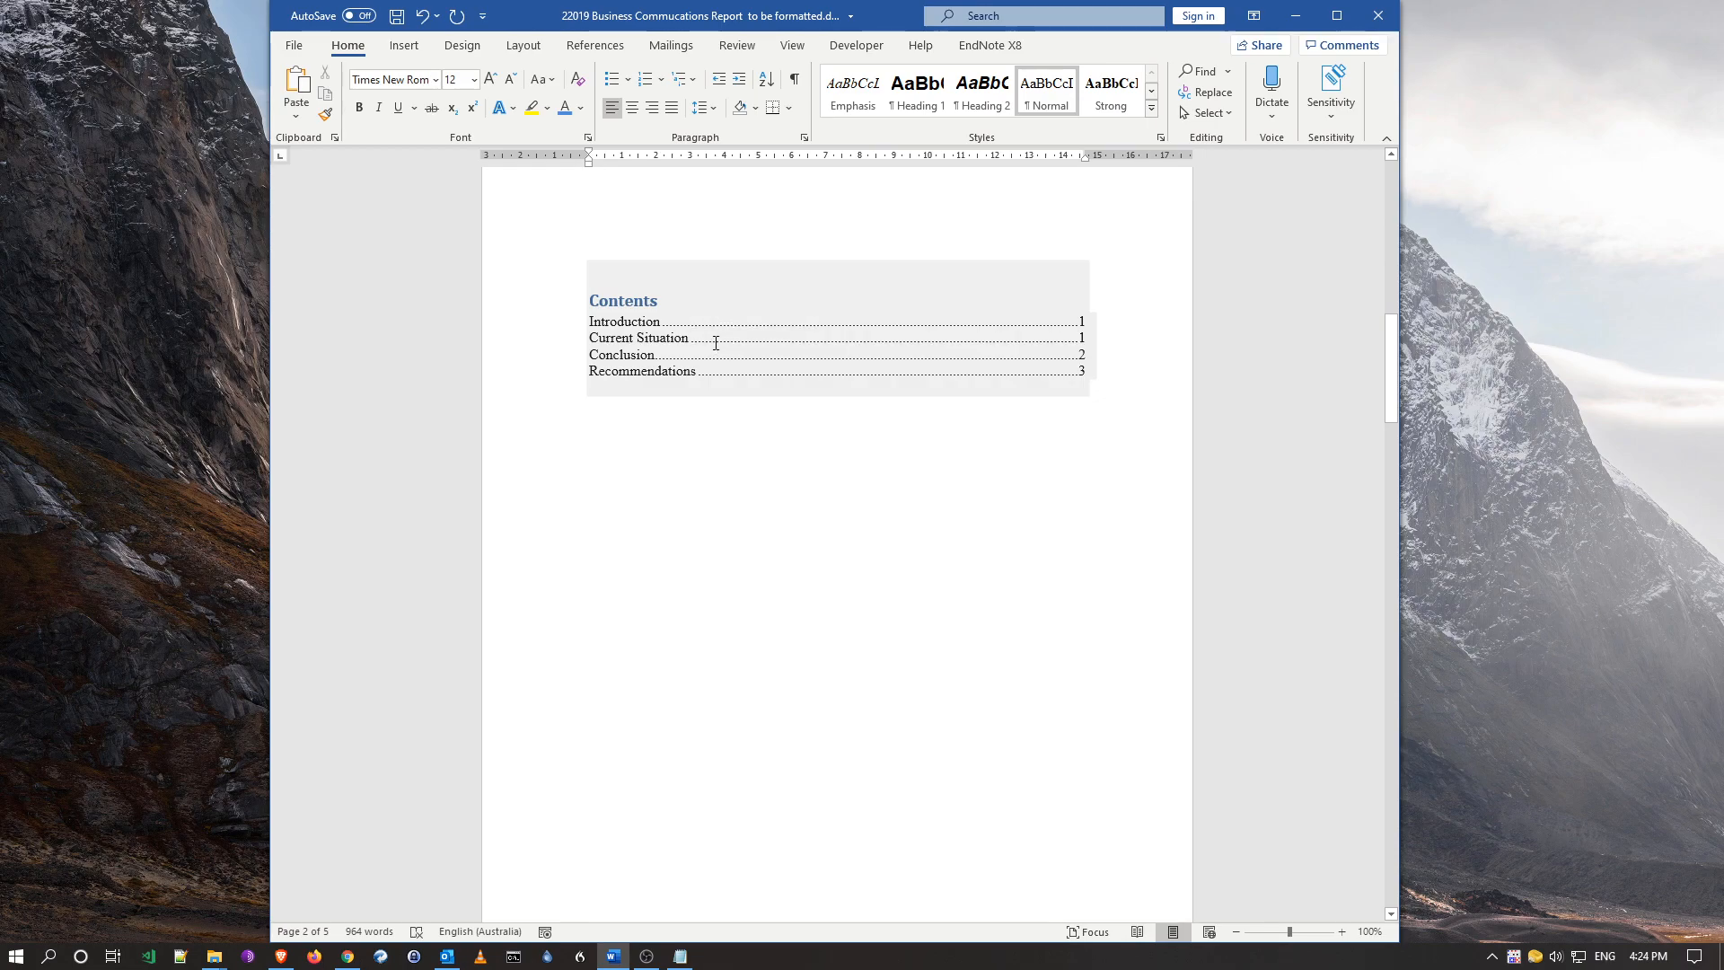
{"action": "left_click", "coordinate": [715, 342]}
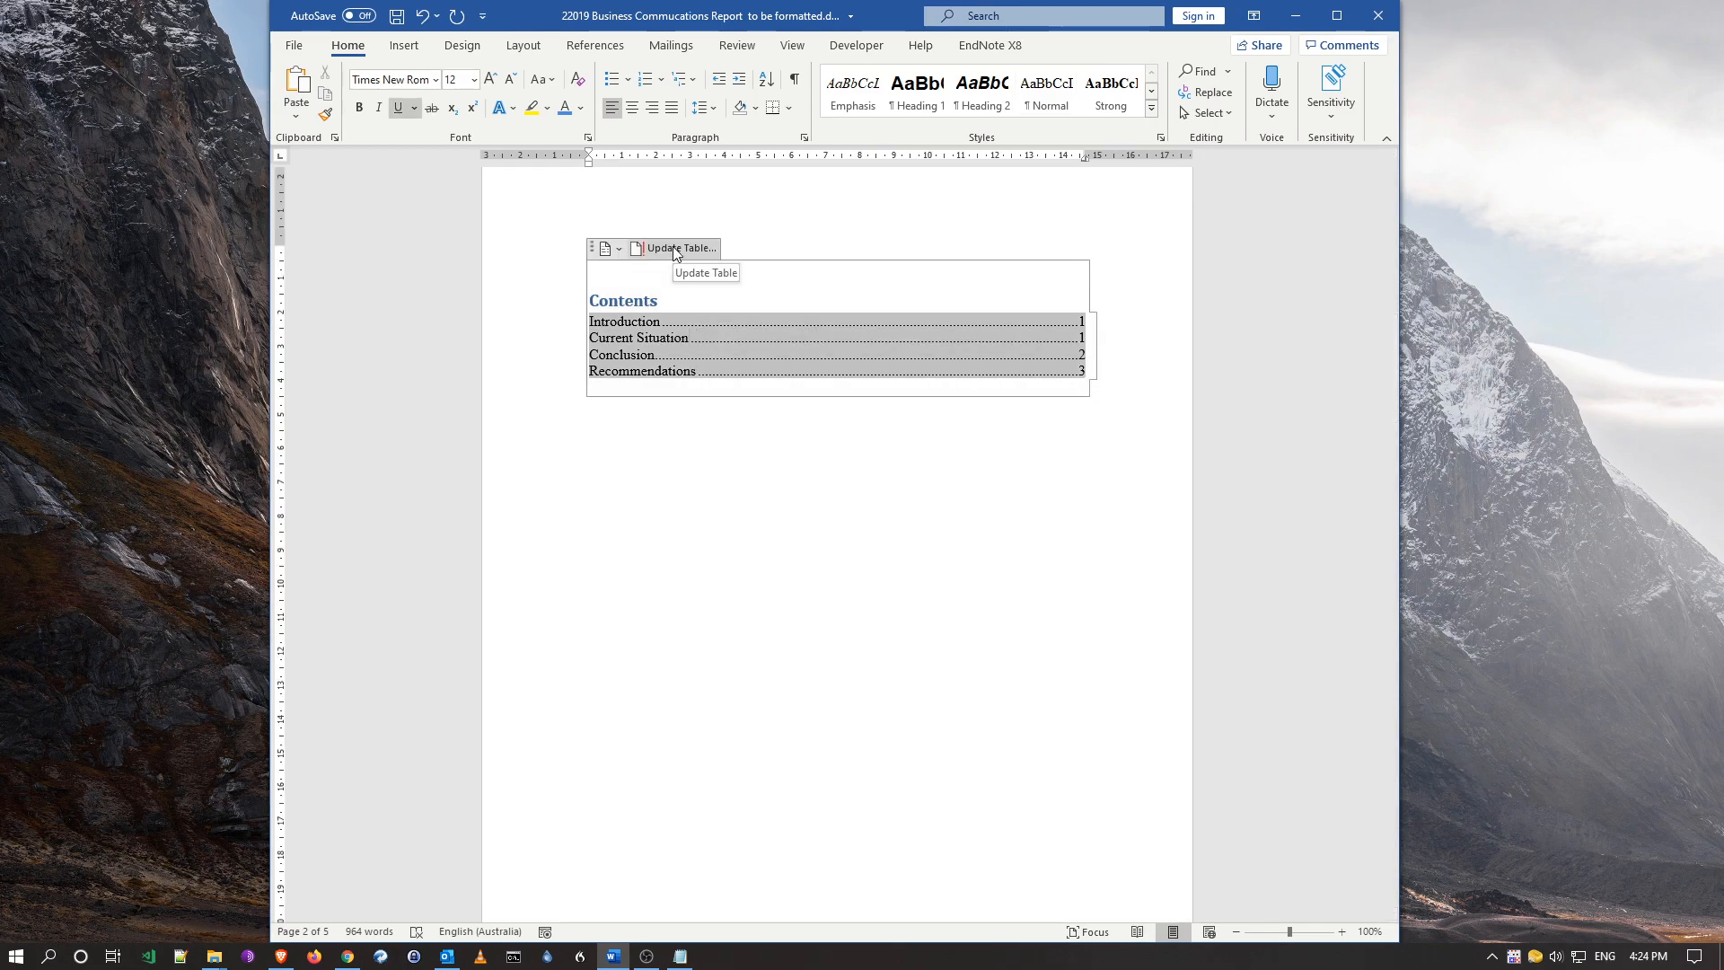
{"action": "right_click", "coordinate": [728, 344]}
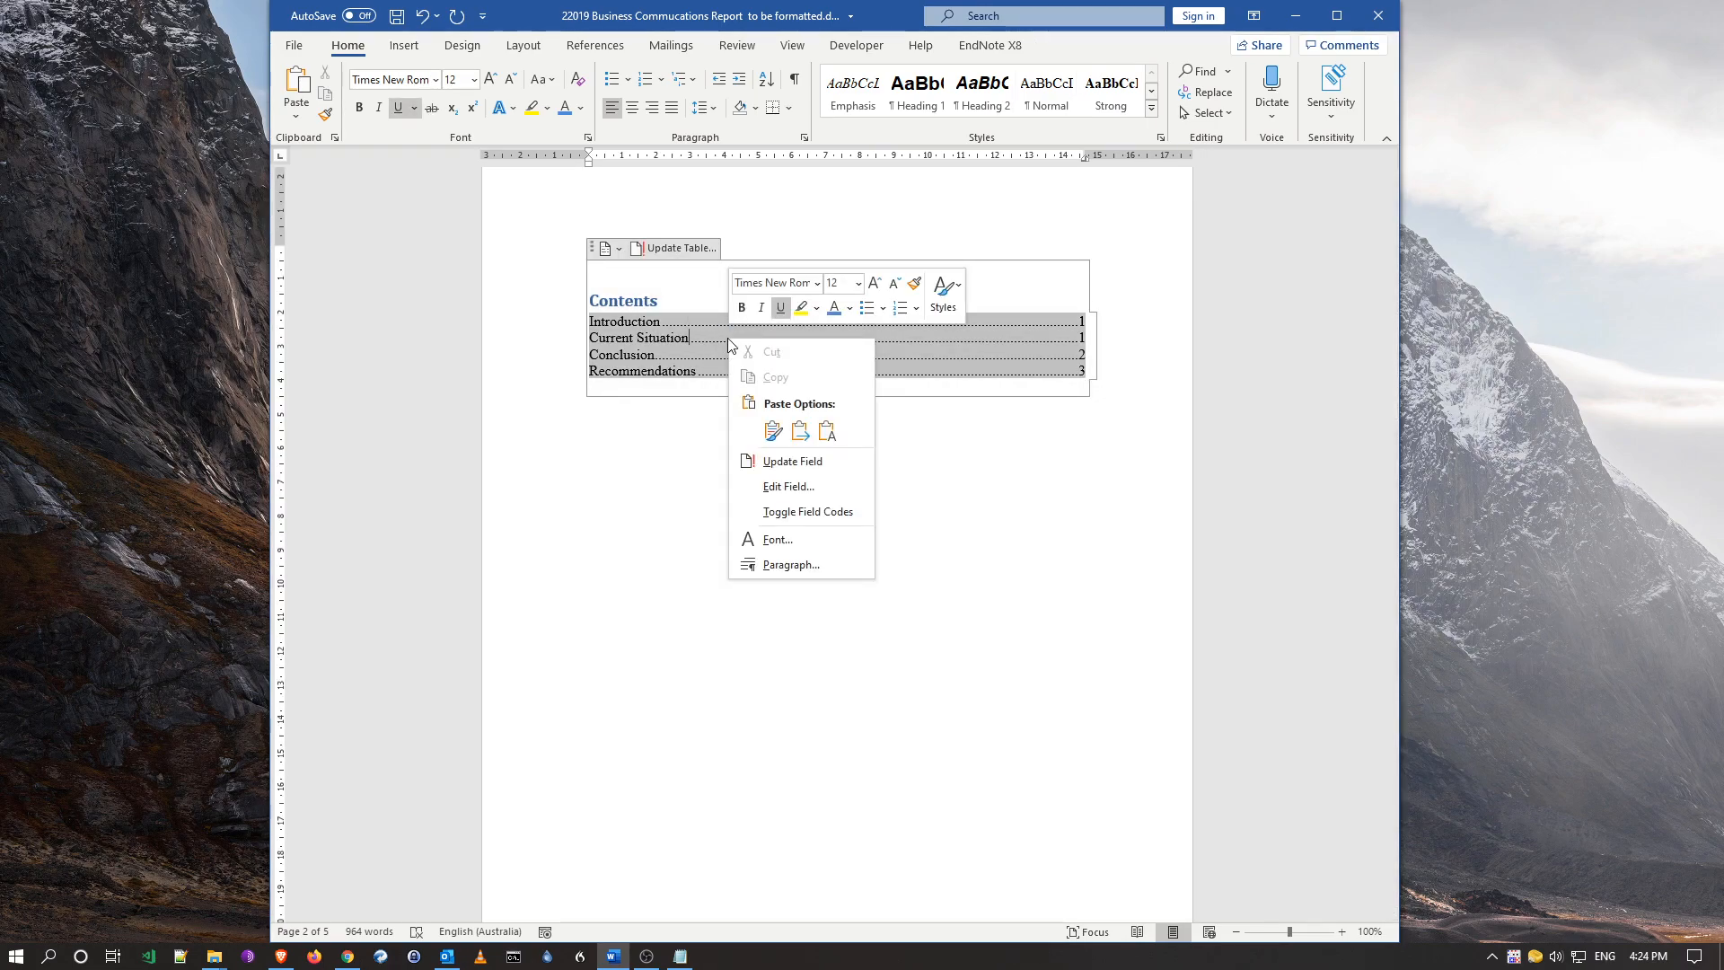
{"action": "left_click", "coordinate": [783, 463]}
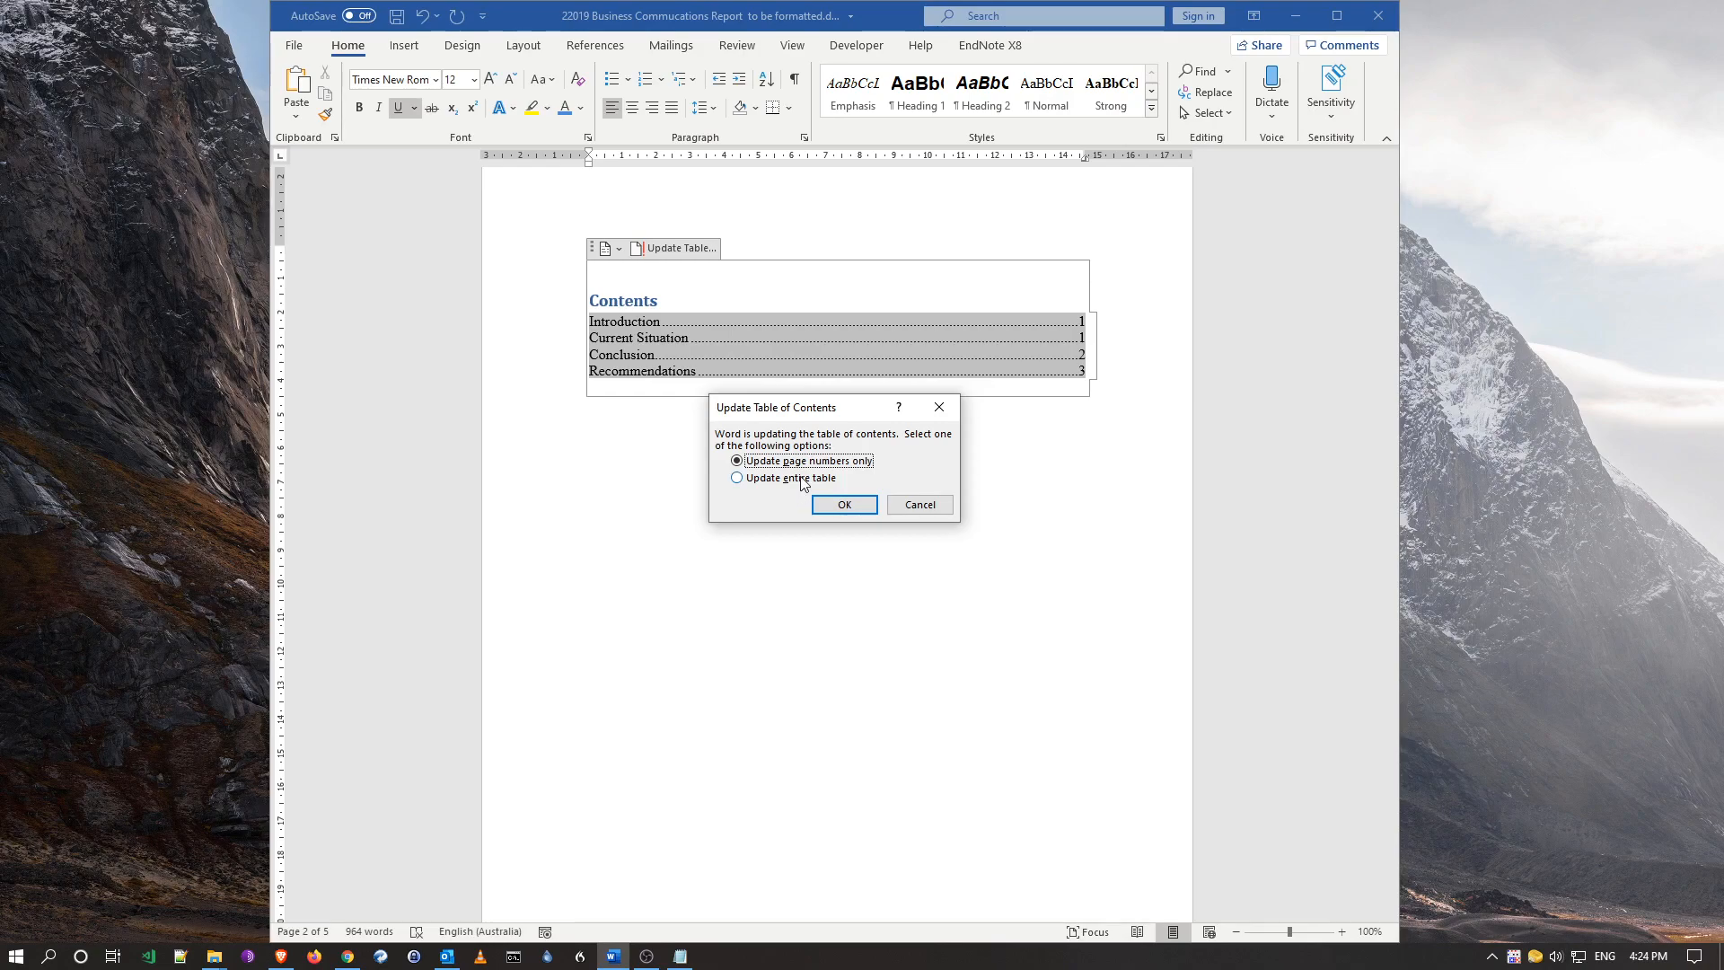
{"action": "left_click", "coordinate": [738, 480]}
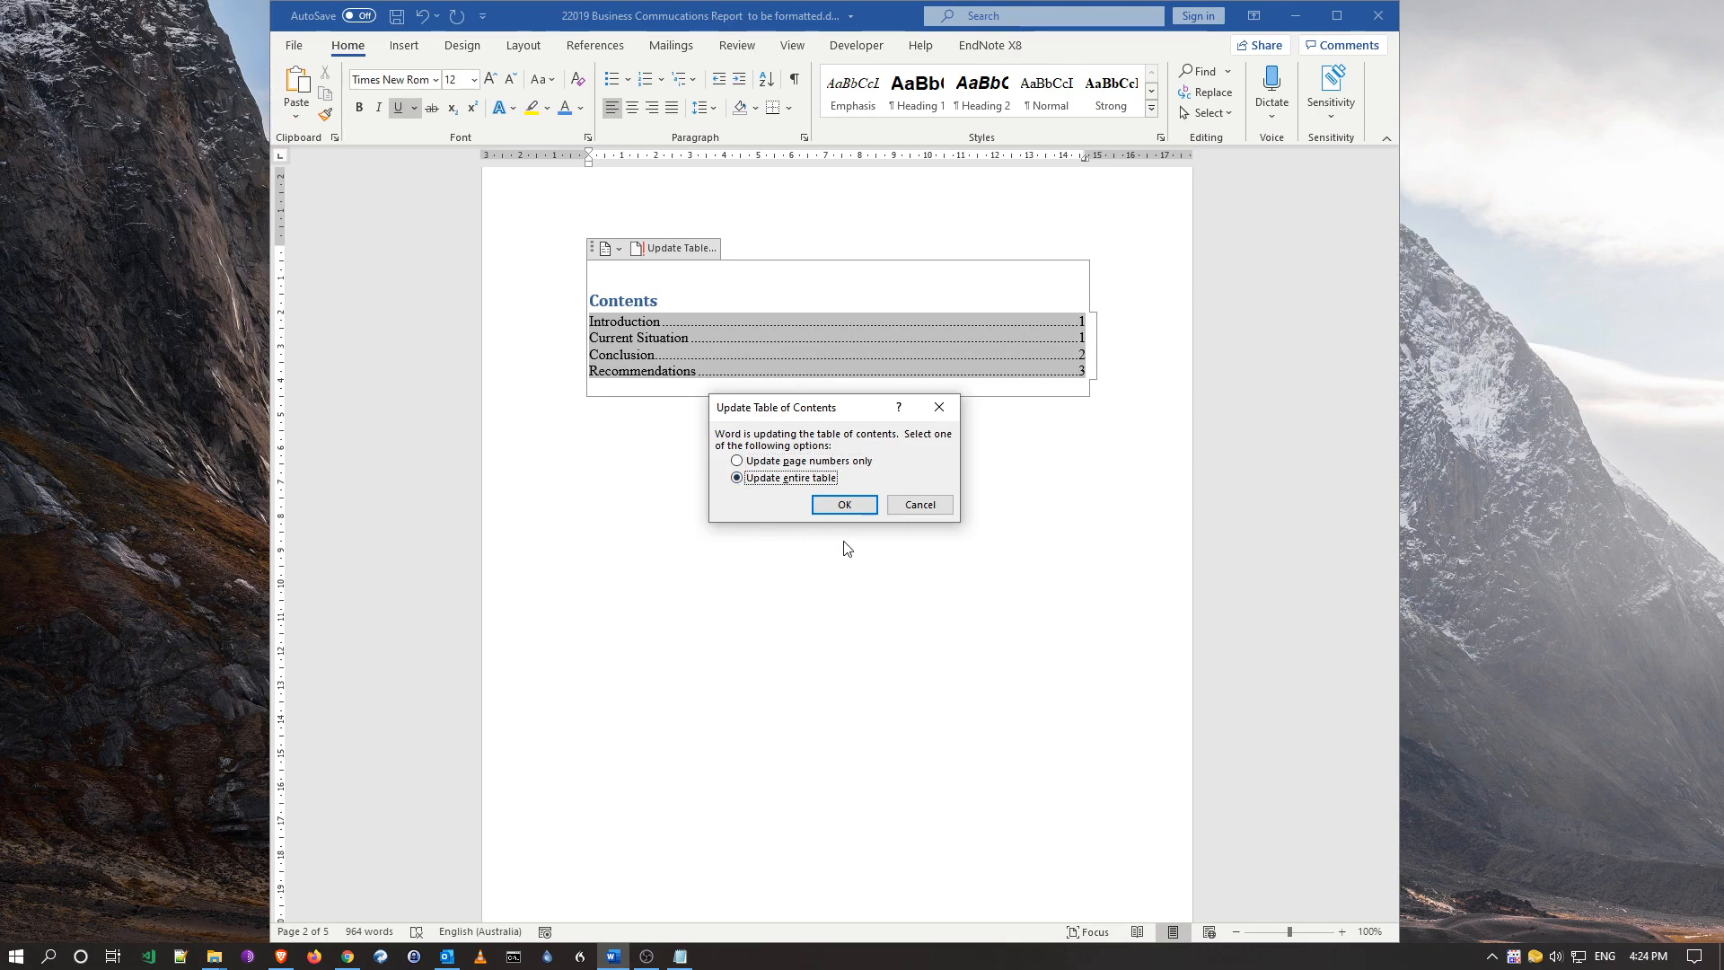
{"action": "left_click", "coordinate": [842, 505]}
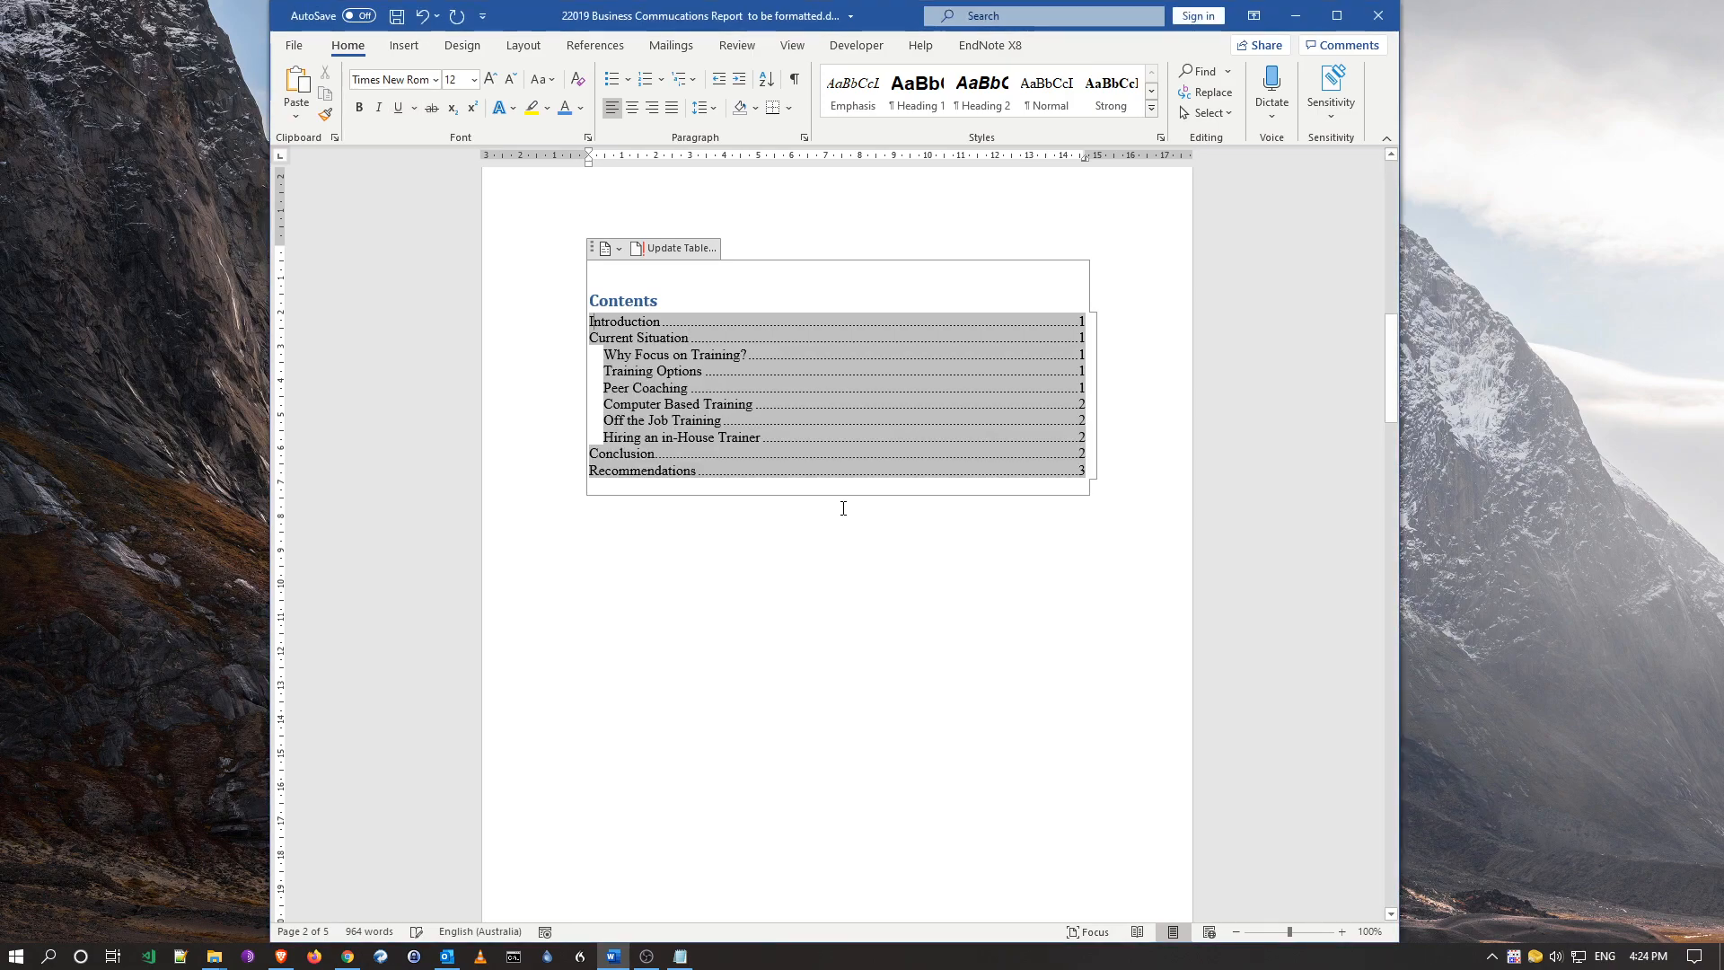
{"action": "left_click", "coordinate": [653, 371]}
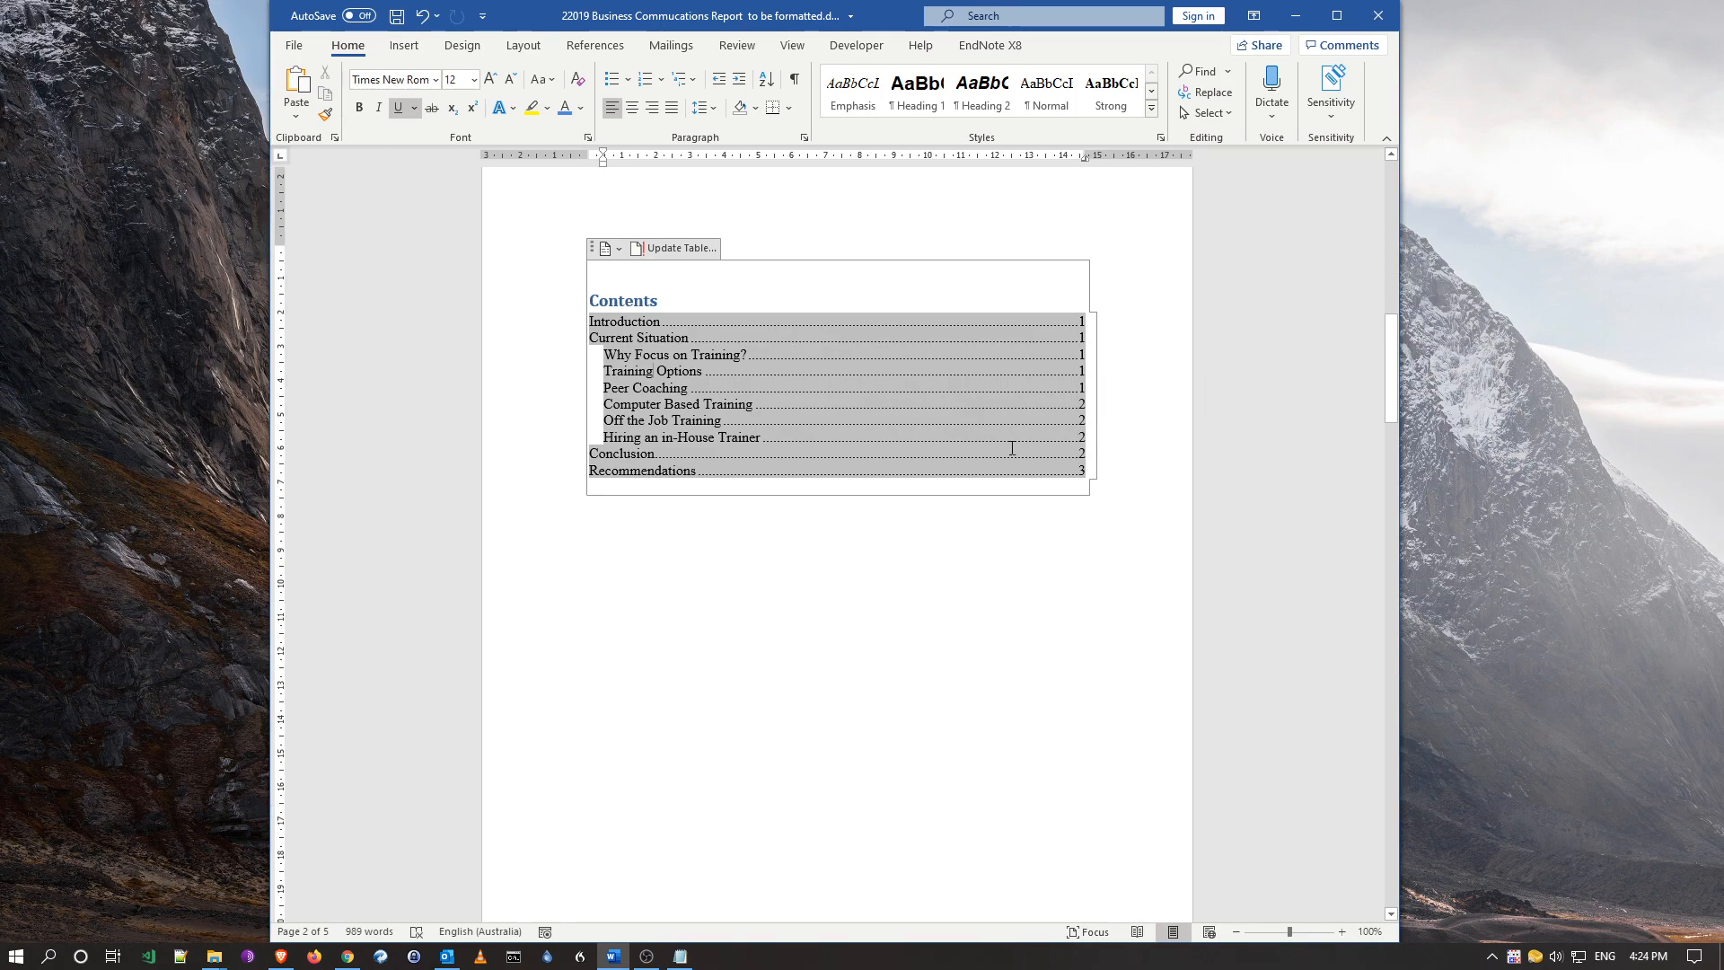
{"action": "left_click", "coordinate": [764, 566]}
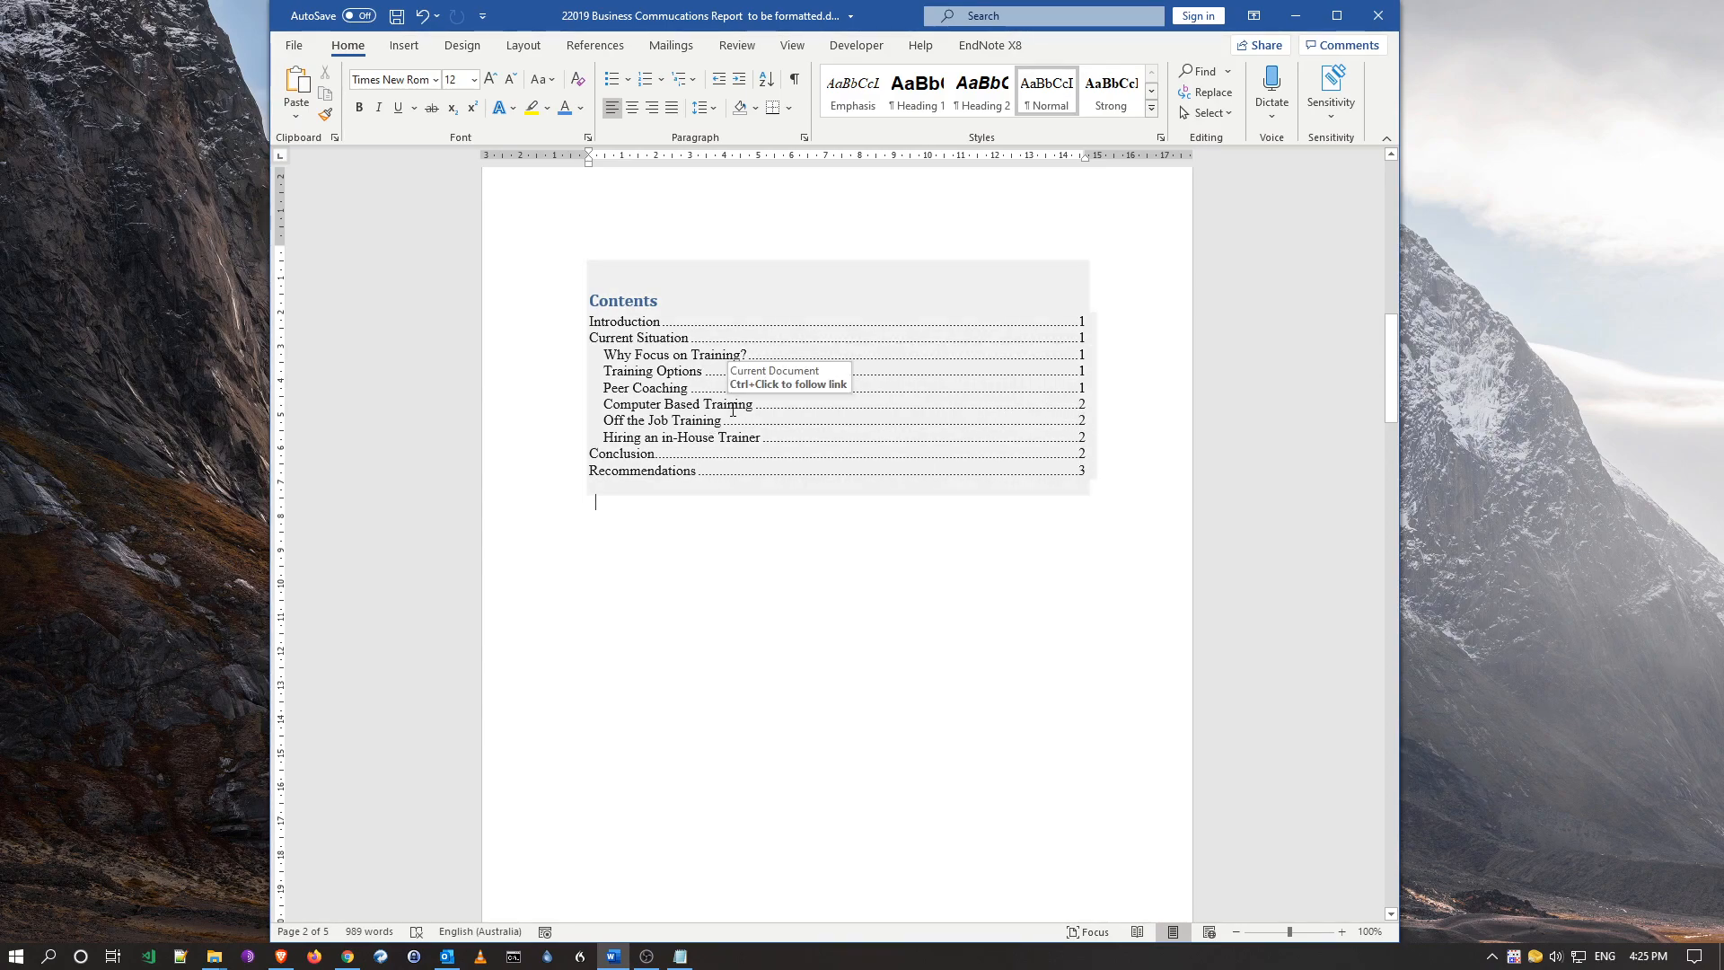
- Refresh the whole table of contents once more with the Update entire table option, then deselect it
{"action": "left_click", "coordinate": [698, 395]}
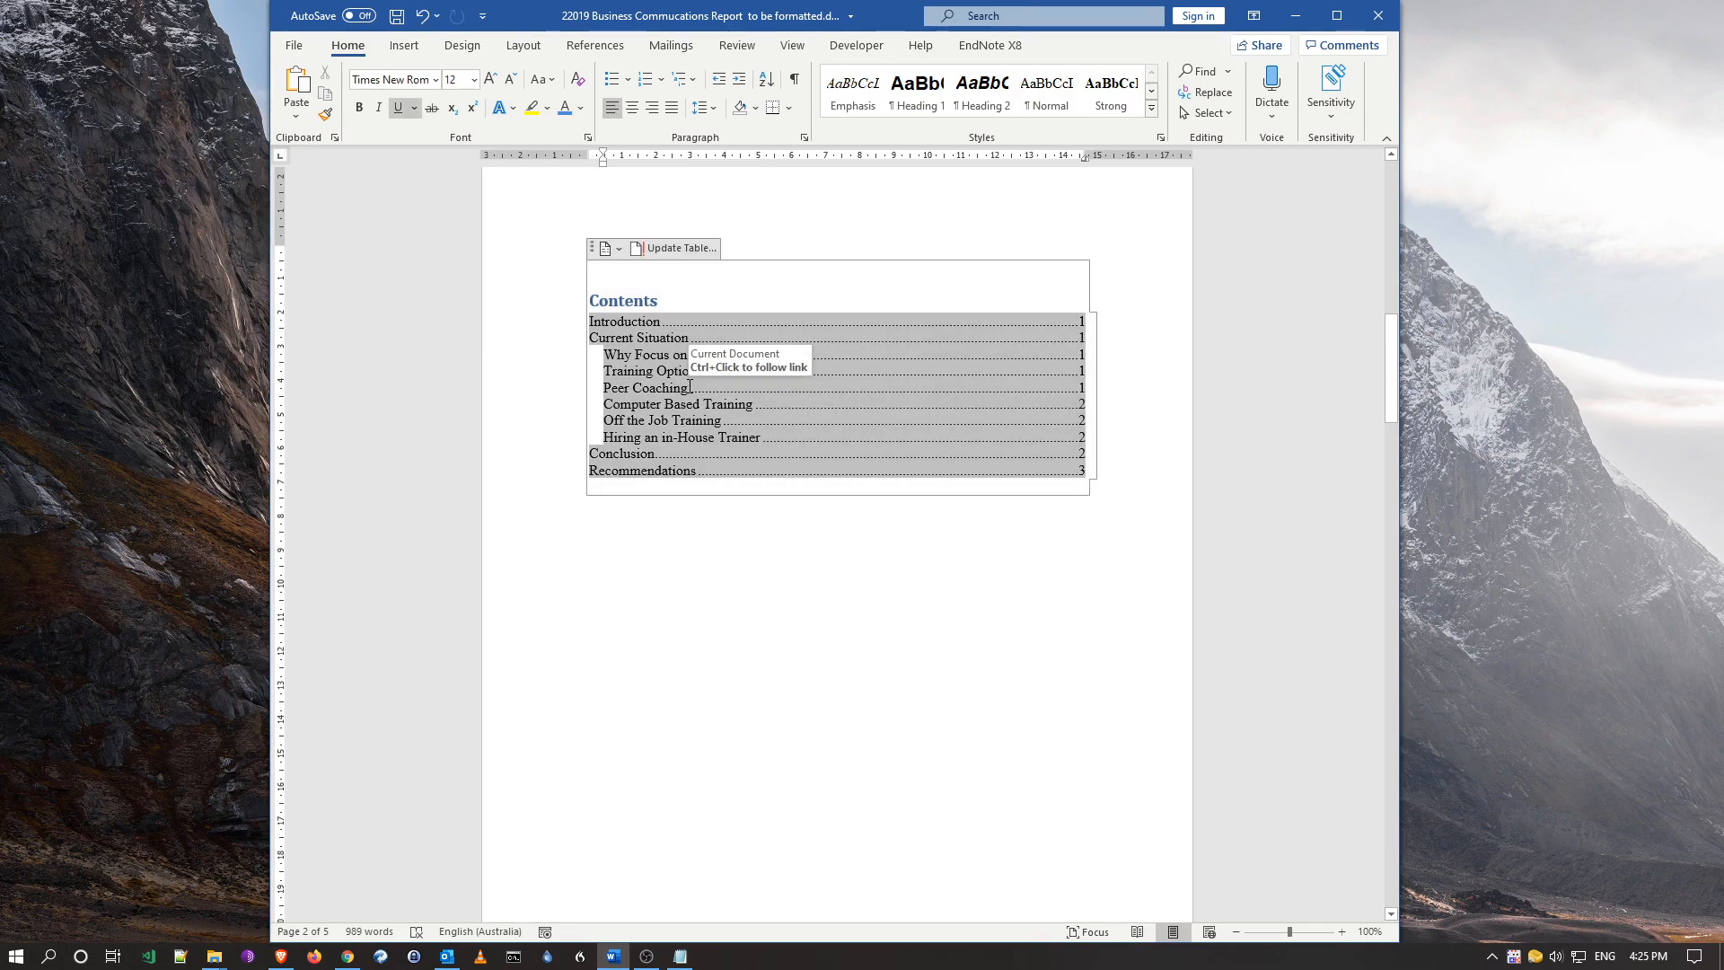
{"action": "right_click", "coordinate": [715, 393]}
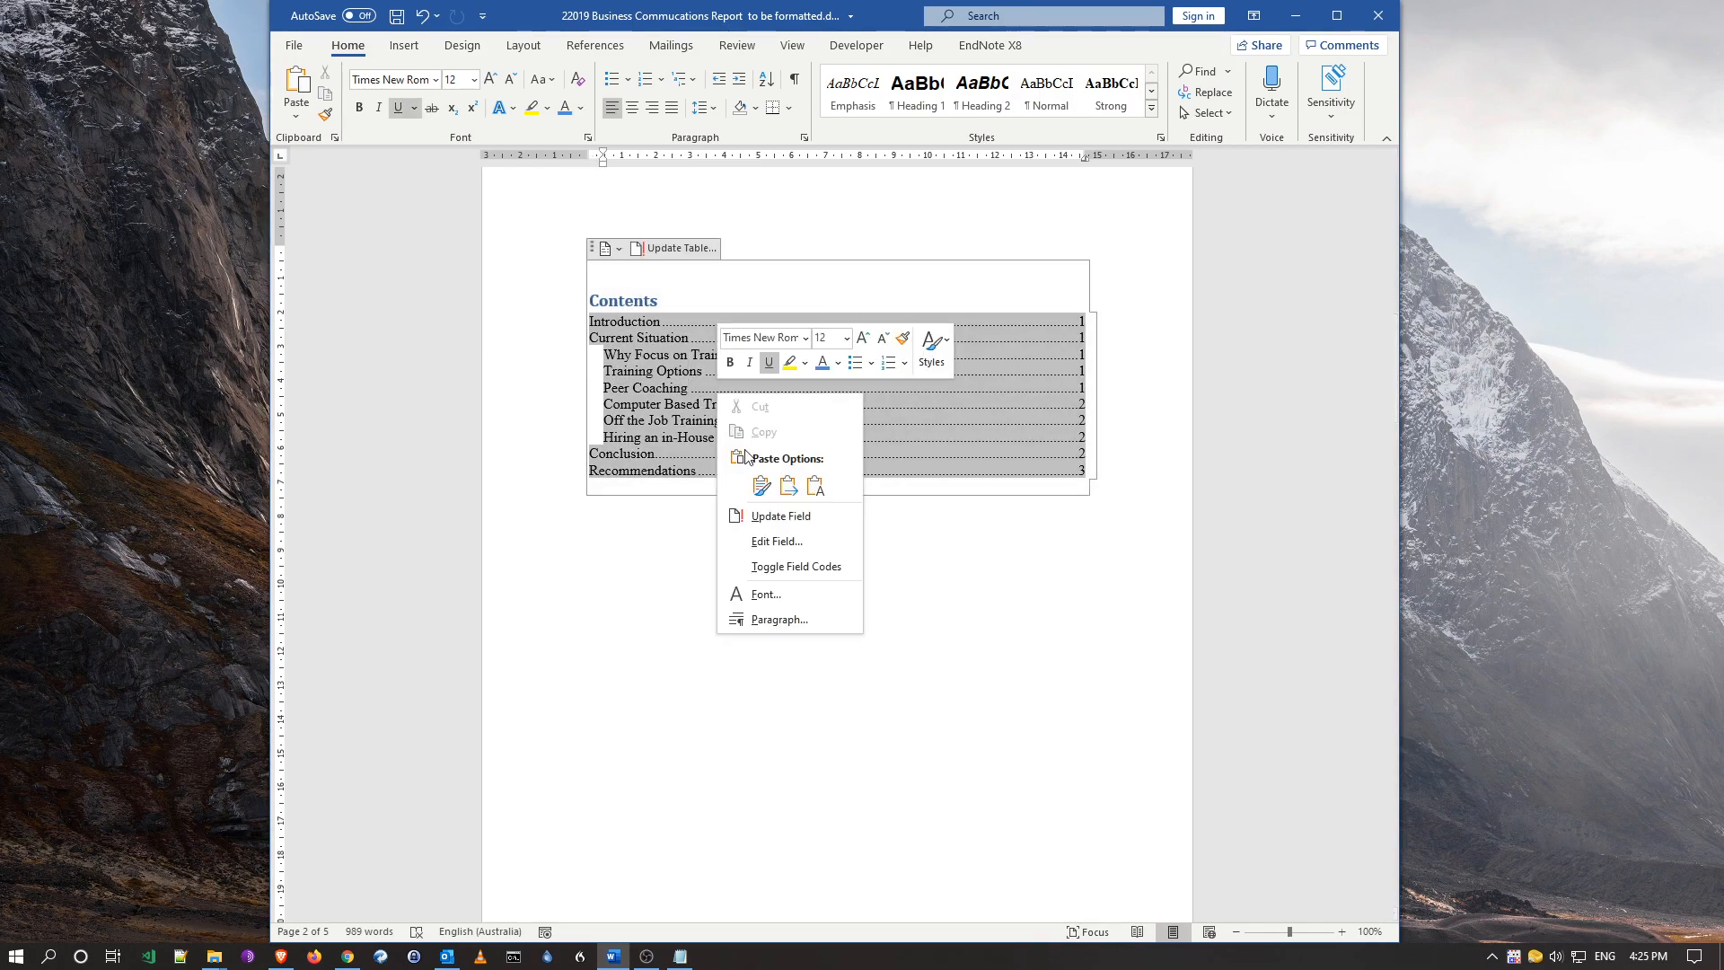
{"action": "left_click", "coordinate": [773, 519]}
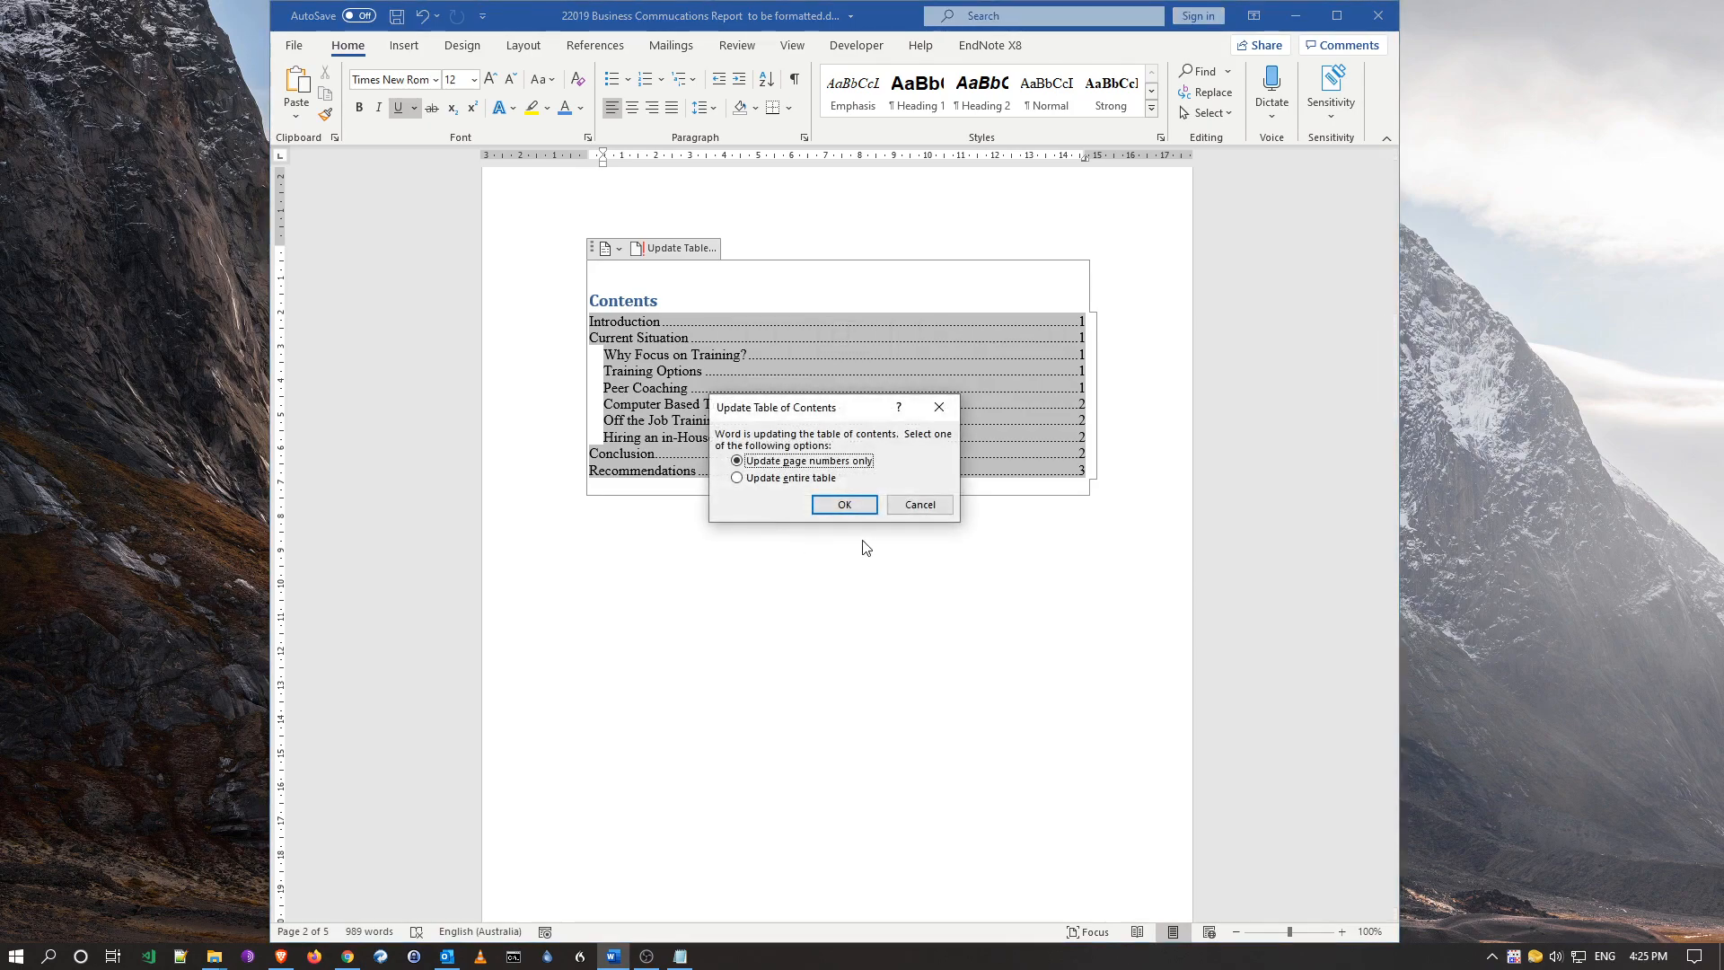
{"action": "left_click", "coordinate": [763, 480]}
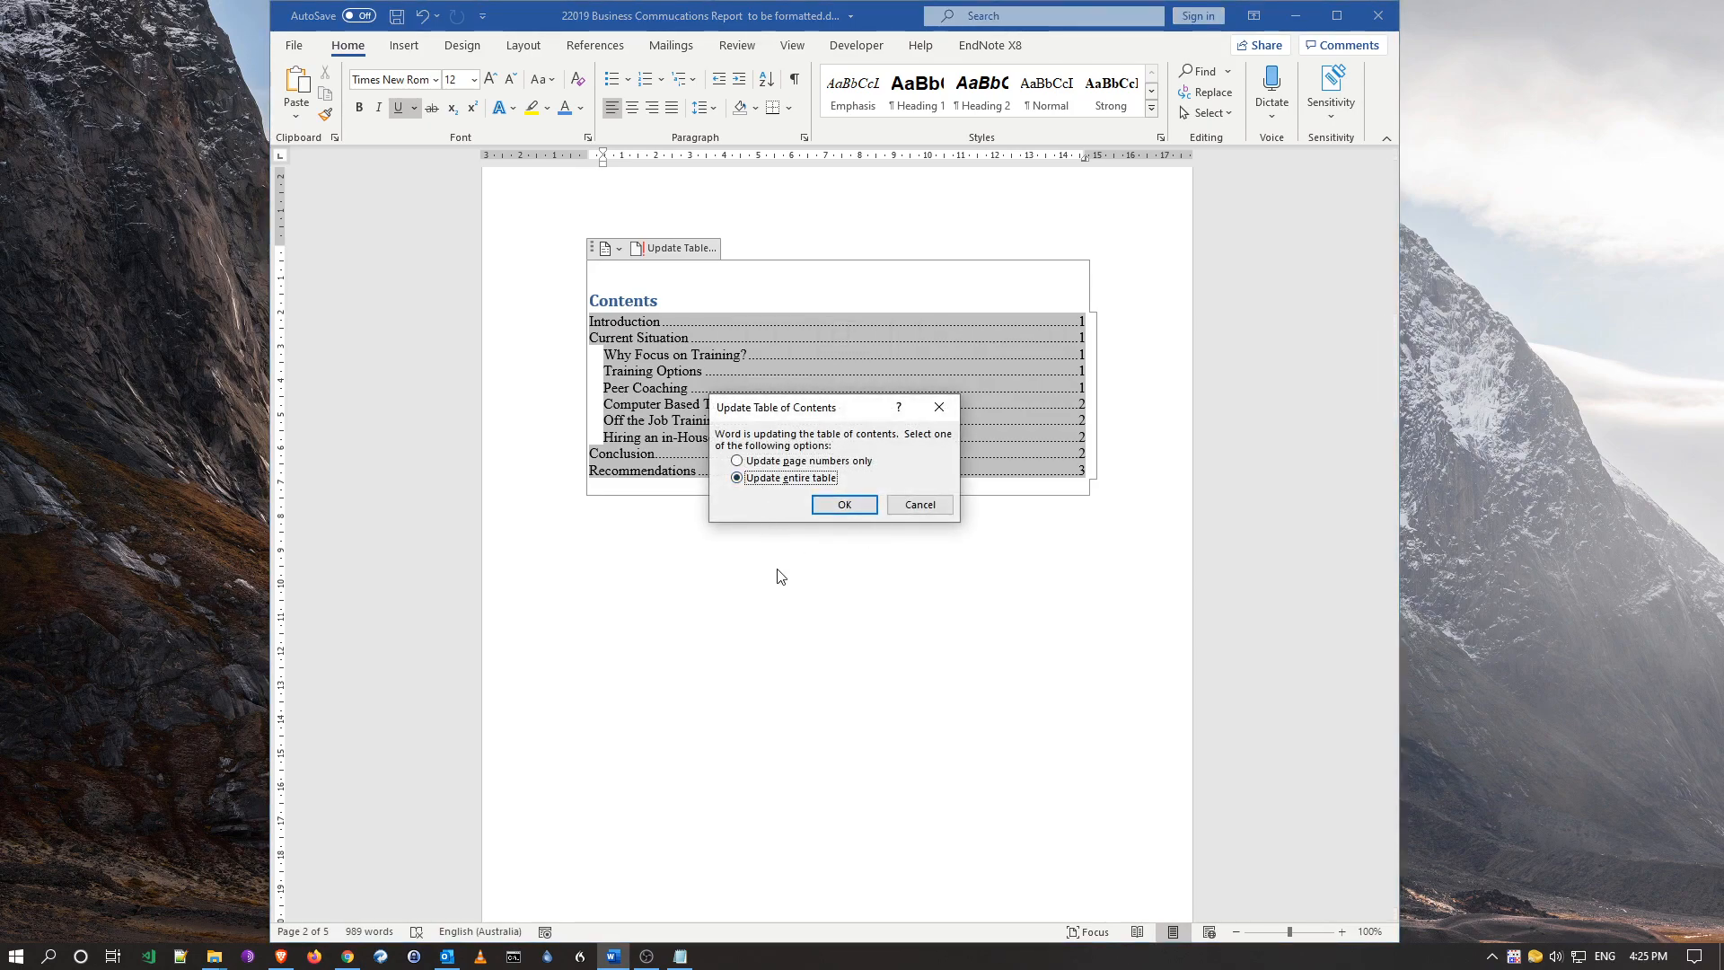
{"action": "left_click", "coordinate": [838, 505]}
{"action": "left_click", "coordinate": [819, 597]}
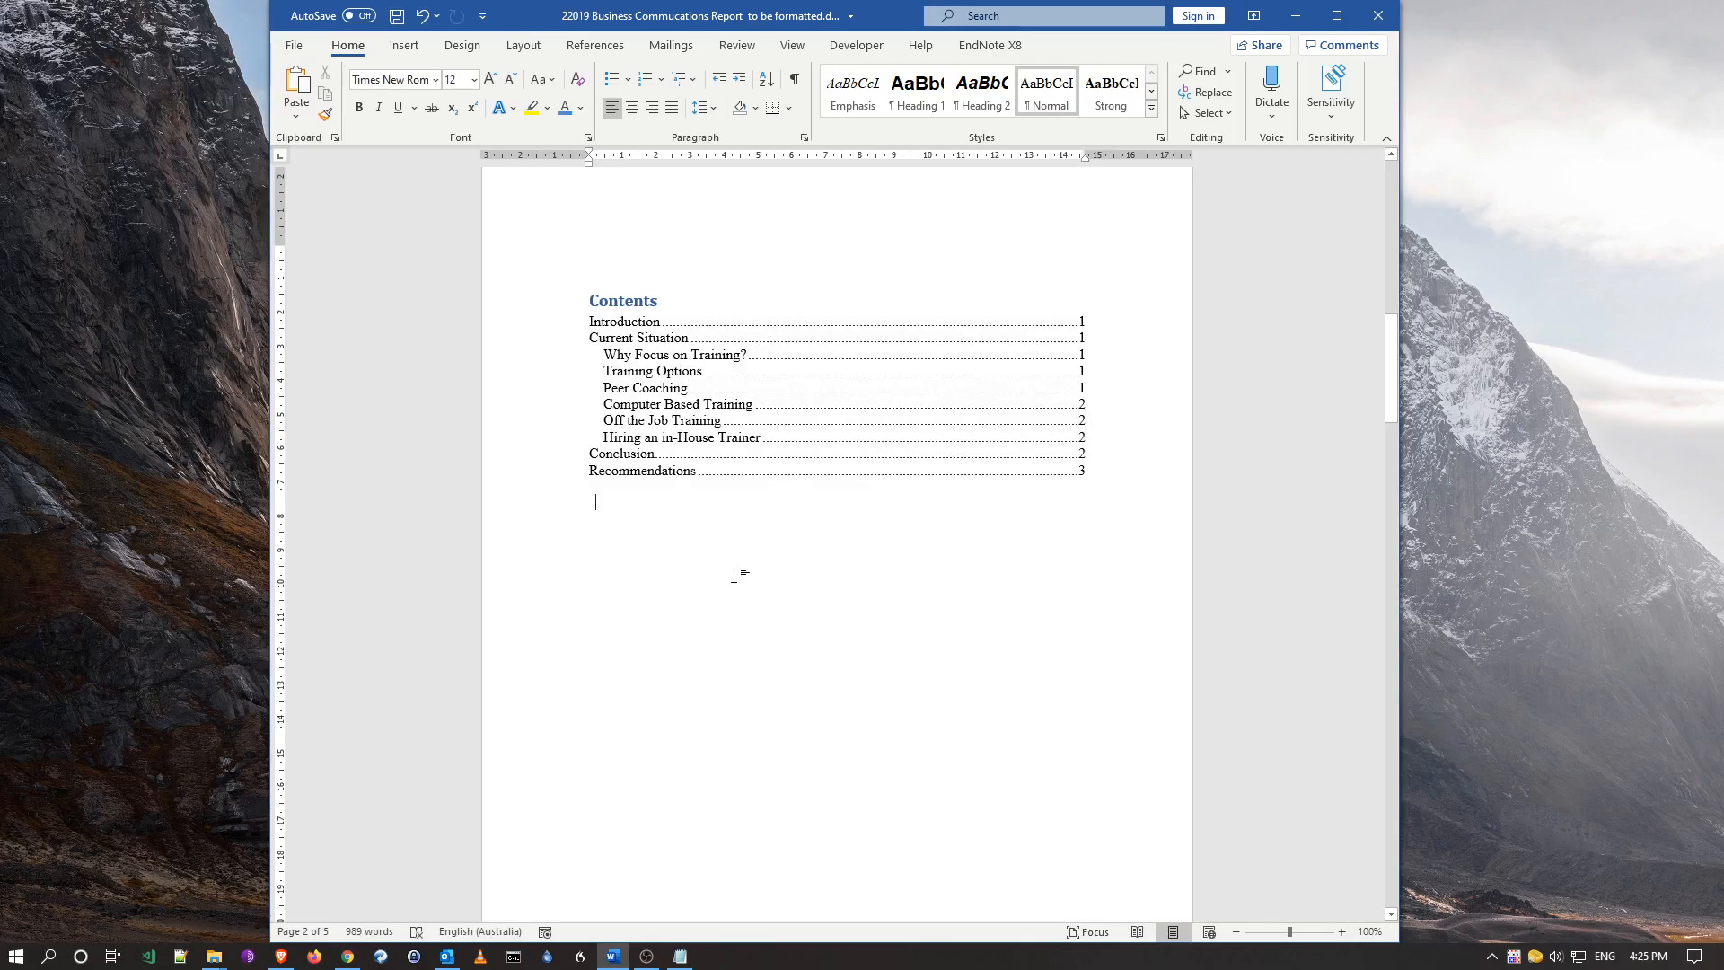
- Return to the Introduction page of the report and save the document
{"action": "scroll", "coordinate": [734, 574], "scroll_direction": "down", "scroll_amount": 15}
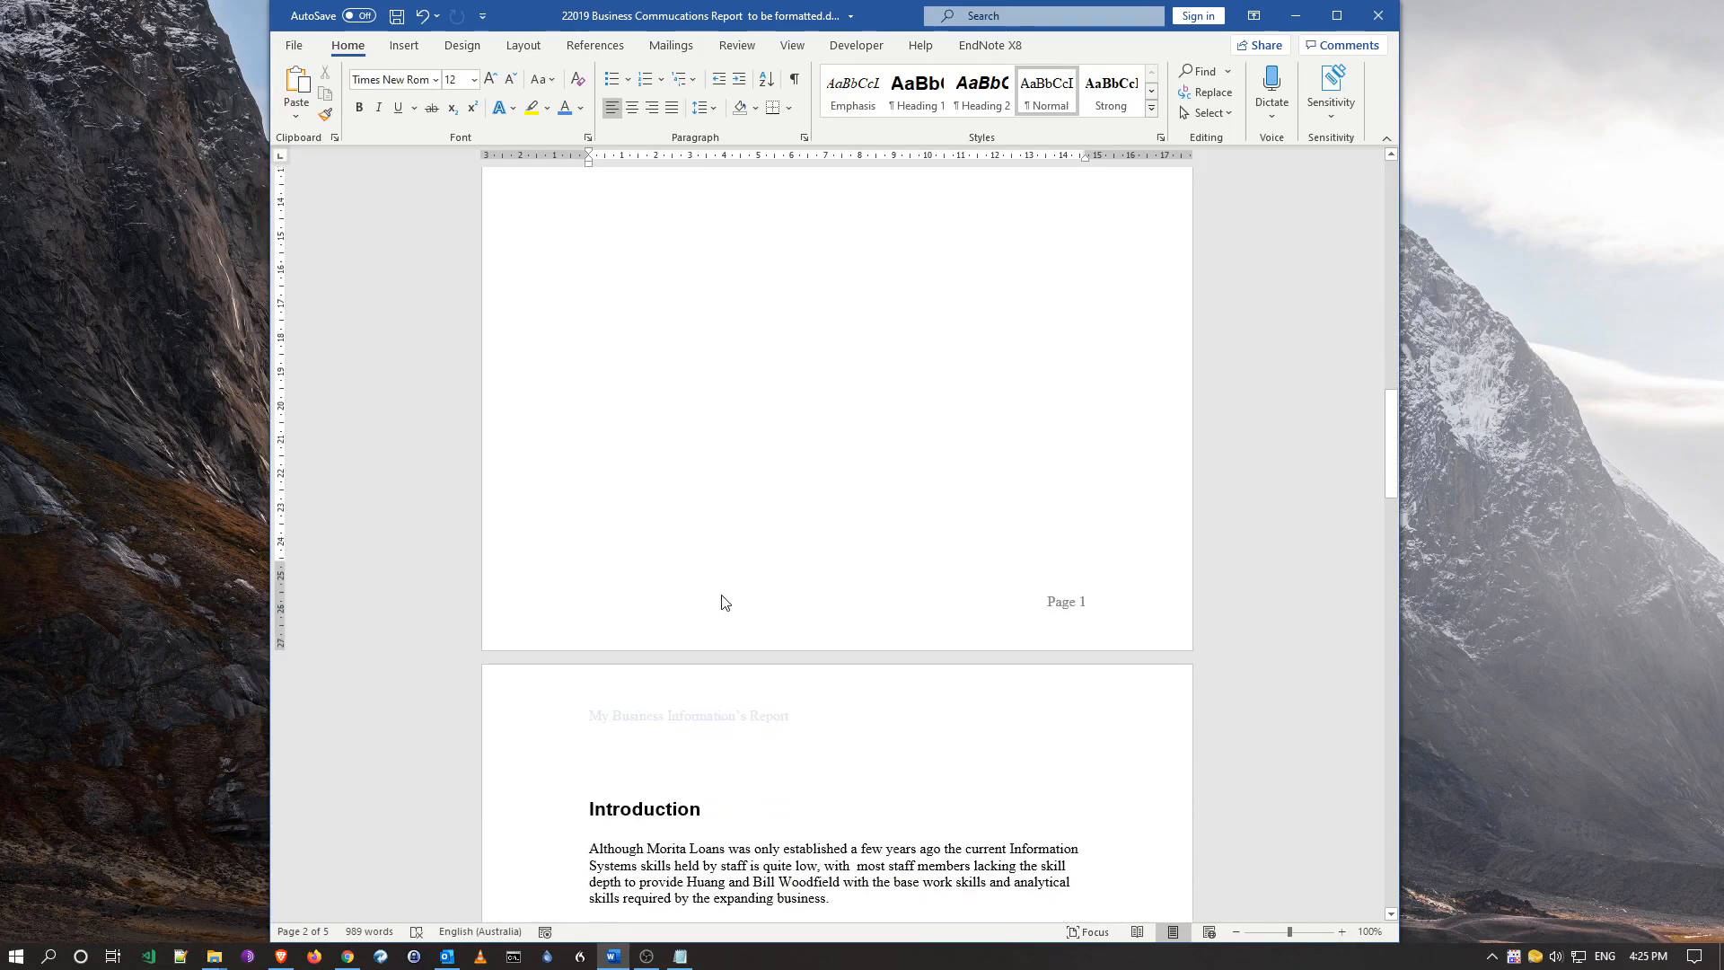
{"action": "scroll", "coordinate": [719, 599], "scroll_direction": "down", "scroll_amount": 1}
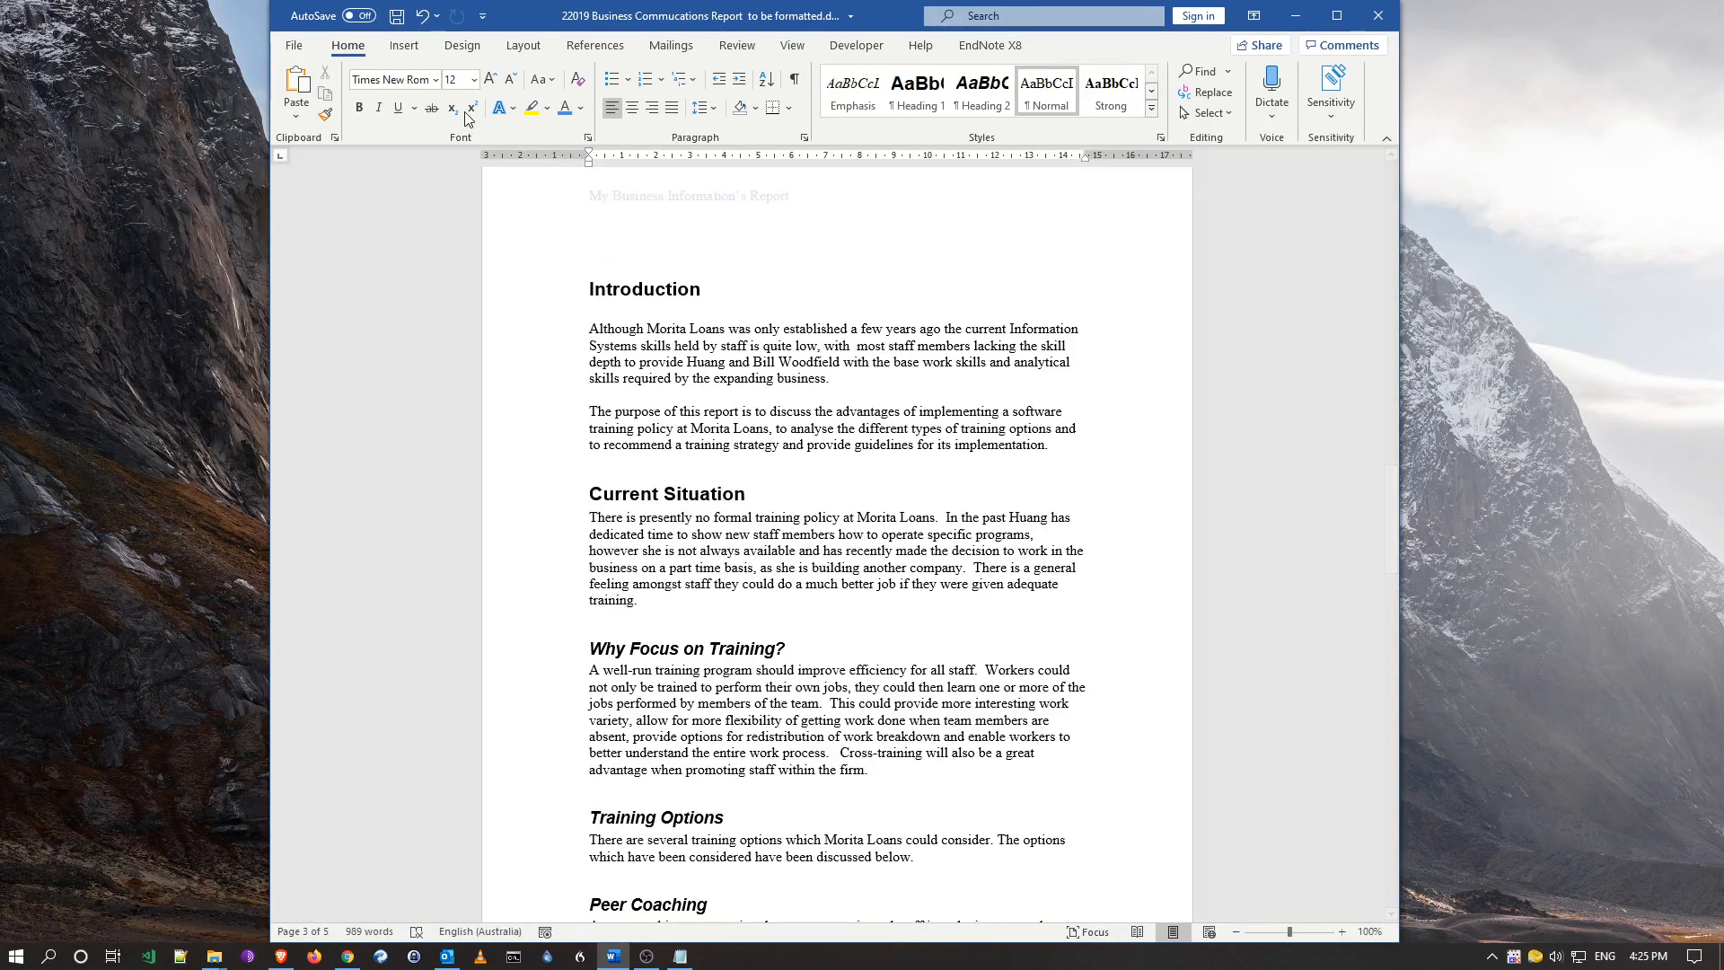
{"action": "left_click", "coordinate": [396, 18]}
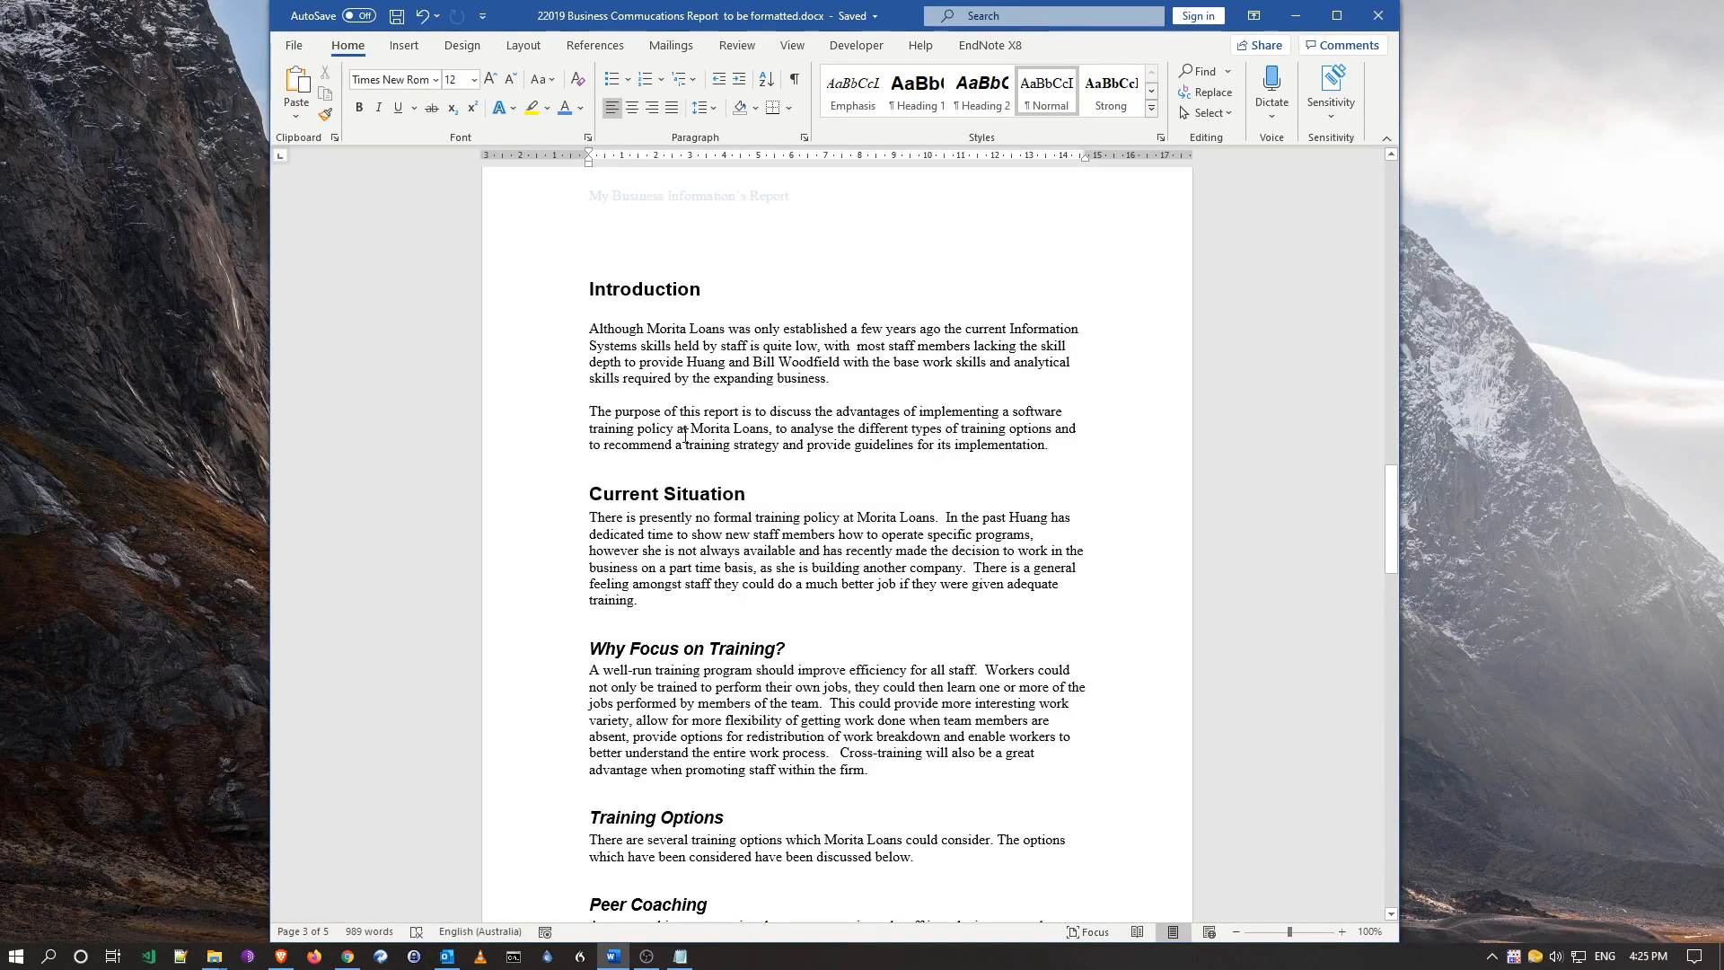
- Justify both body paragraphs under the Introduction heading, one after the other
{"action": "double_click", "coordinate": [534, 370]}
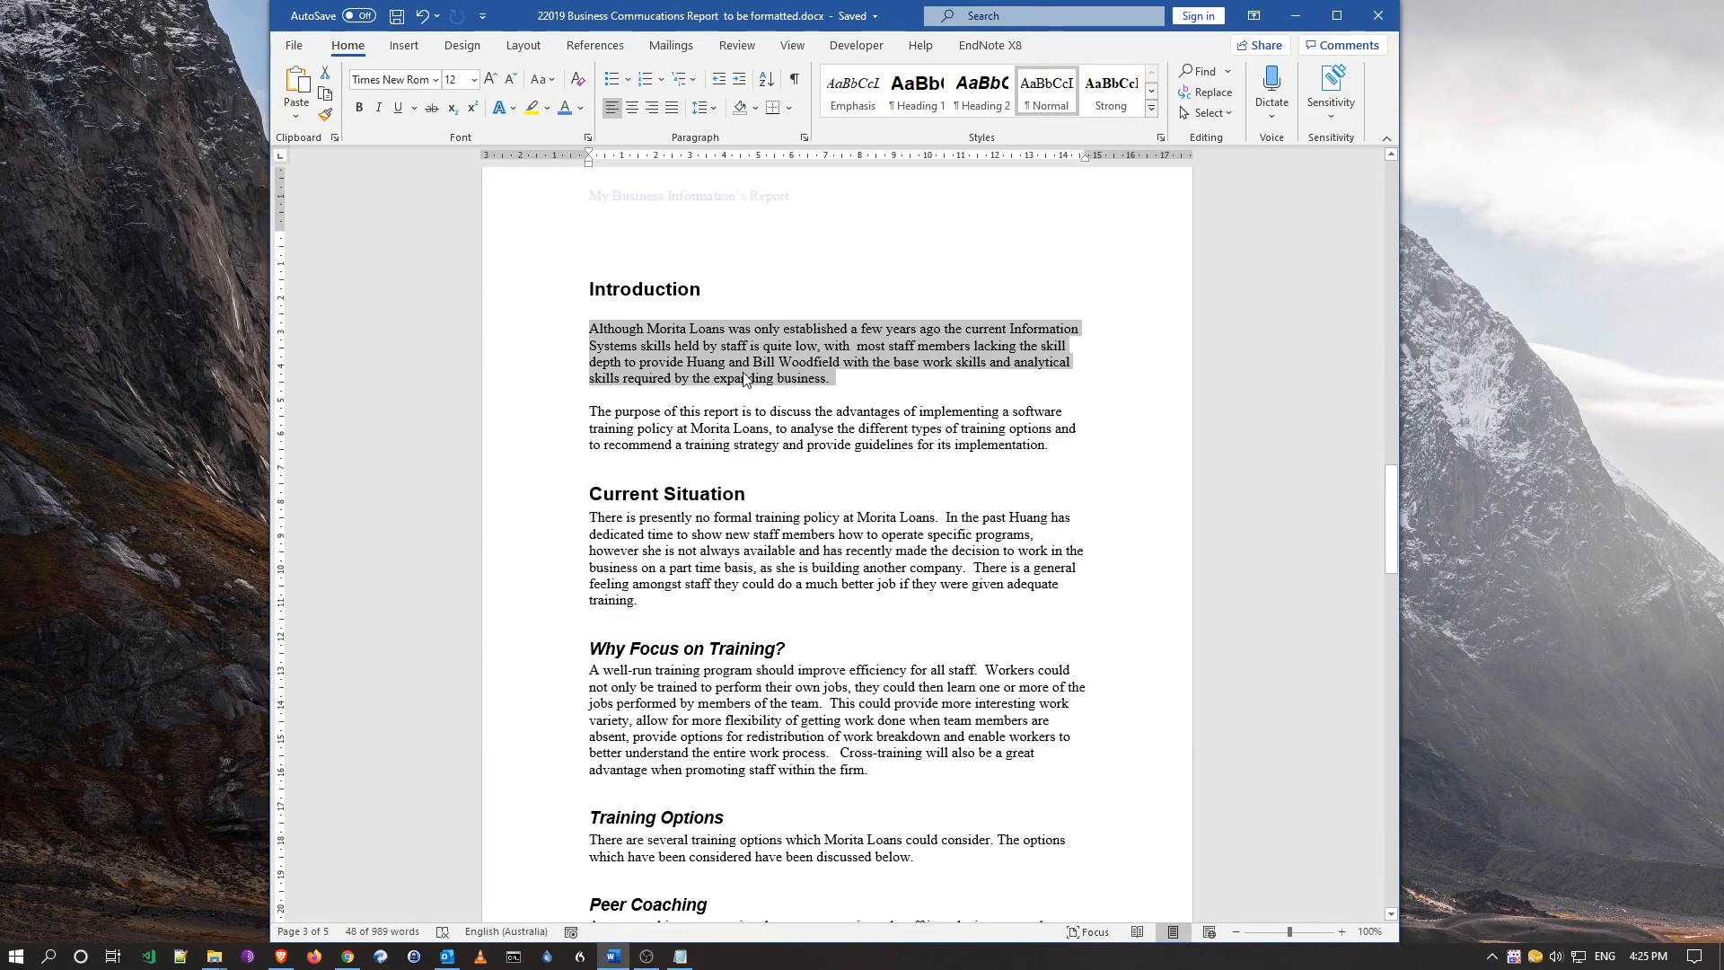
{"action": "left_click", "coordinate": [672, 107]}
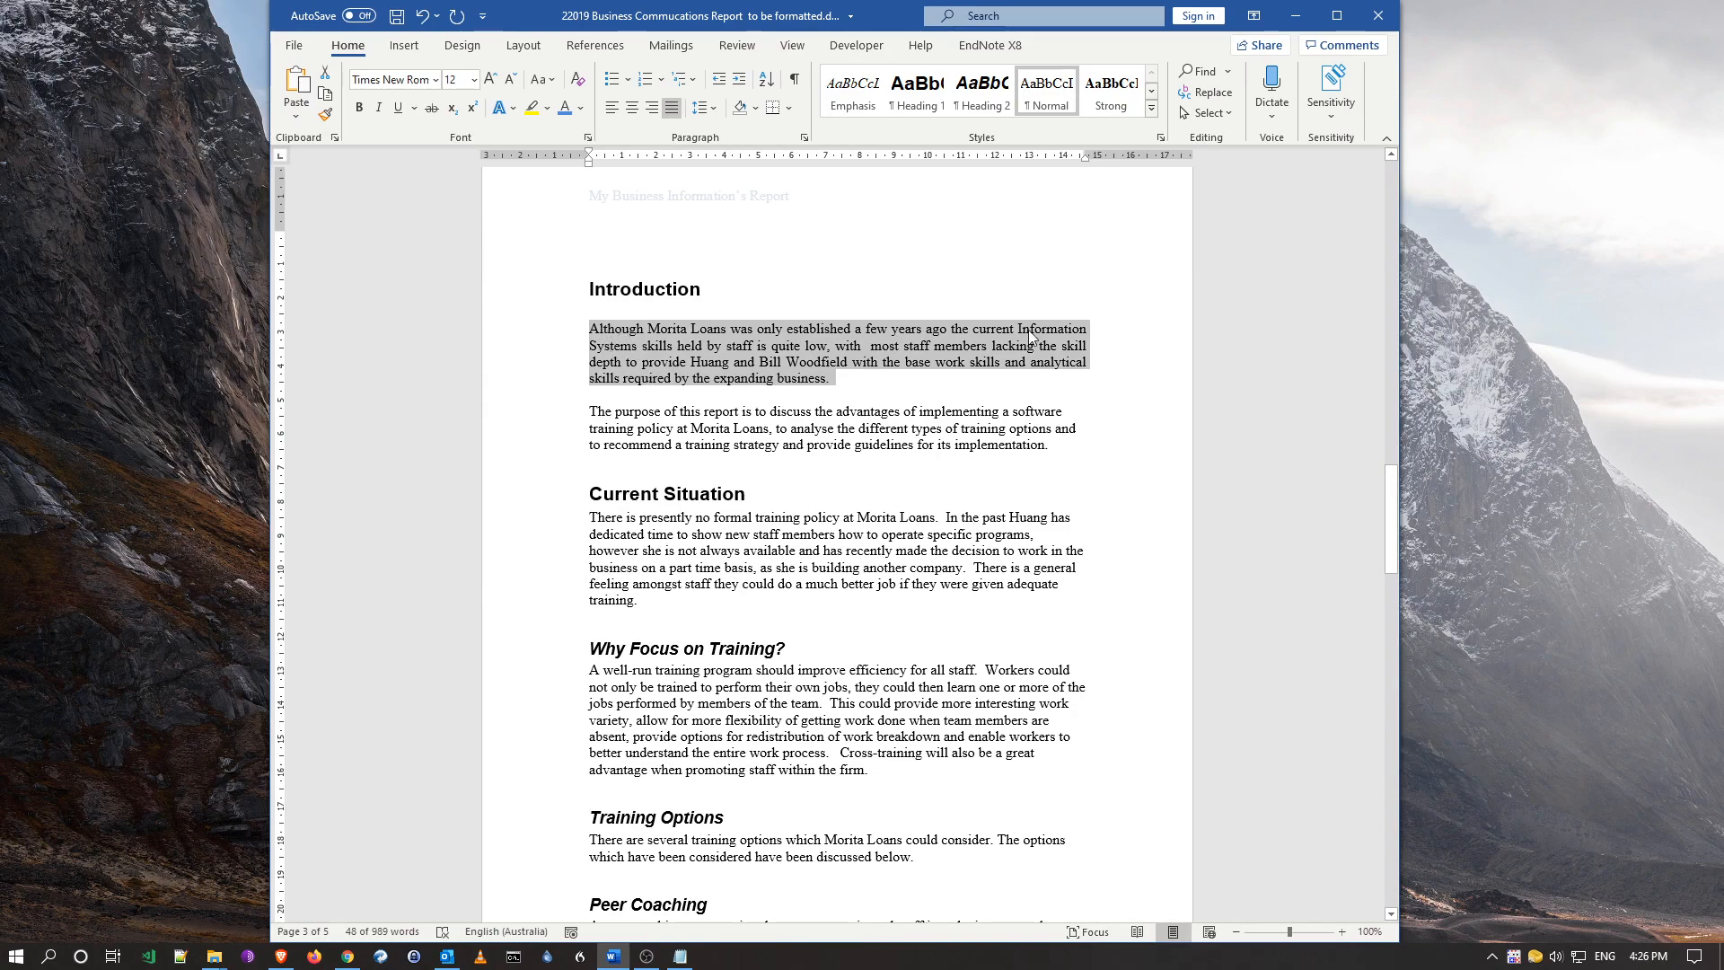
{"action": "left_click", "coordinate": [849, 351]}
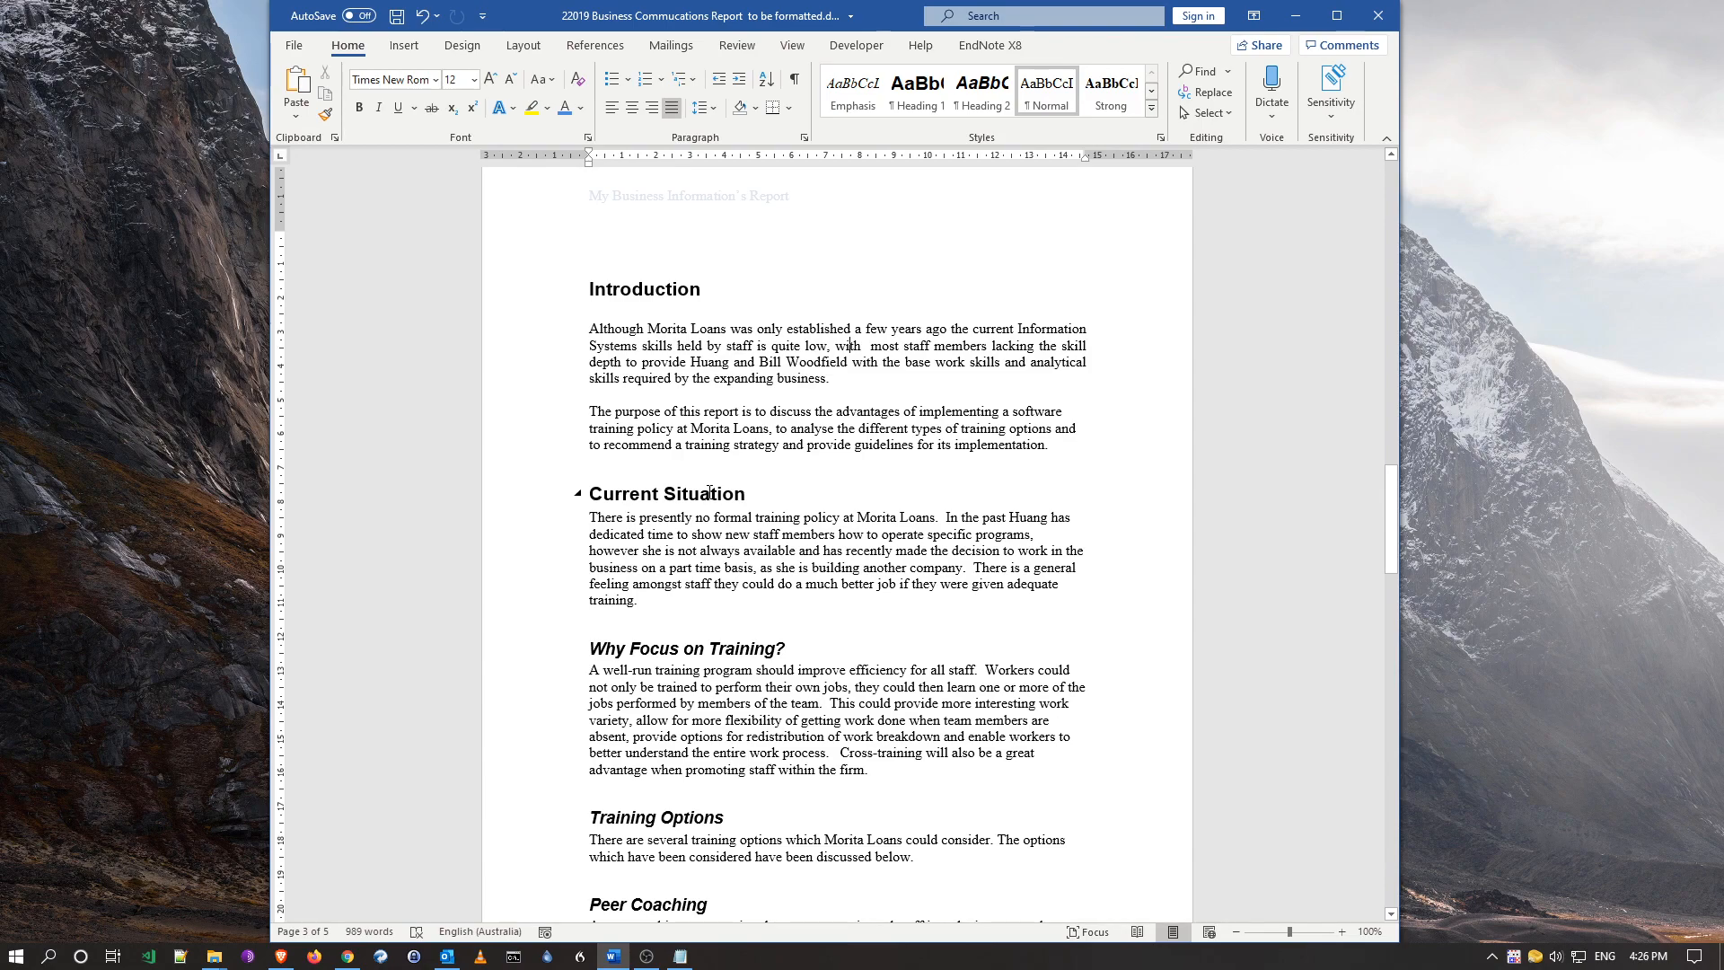
{"action": "double_click", "coordinate": [557, 429]}
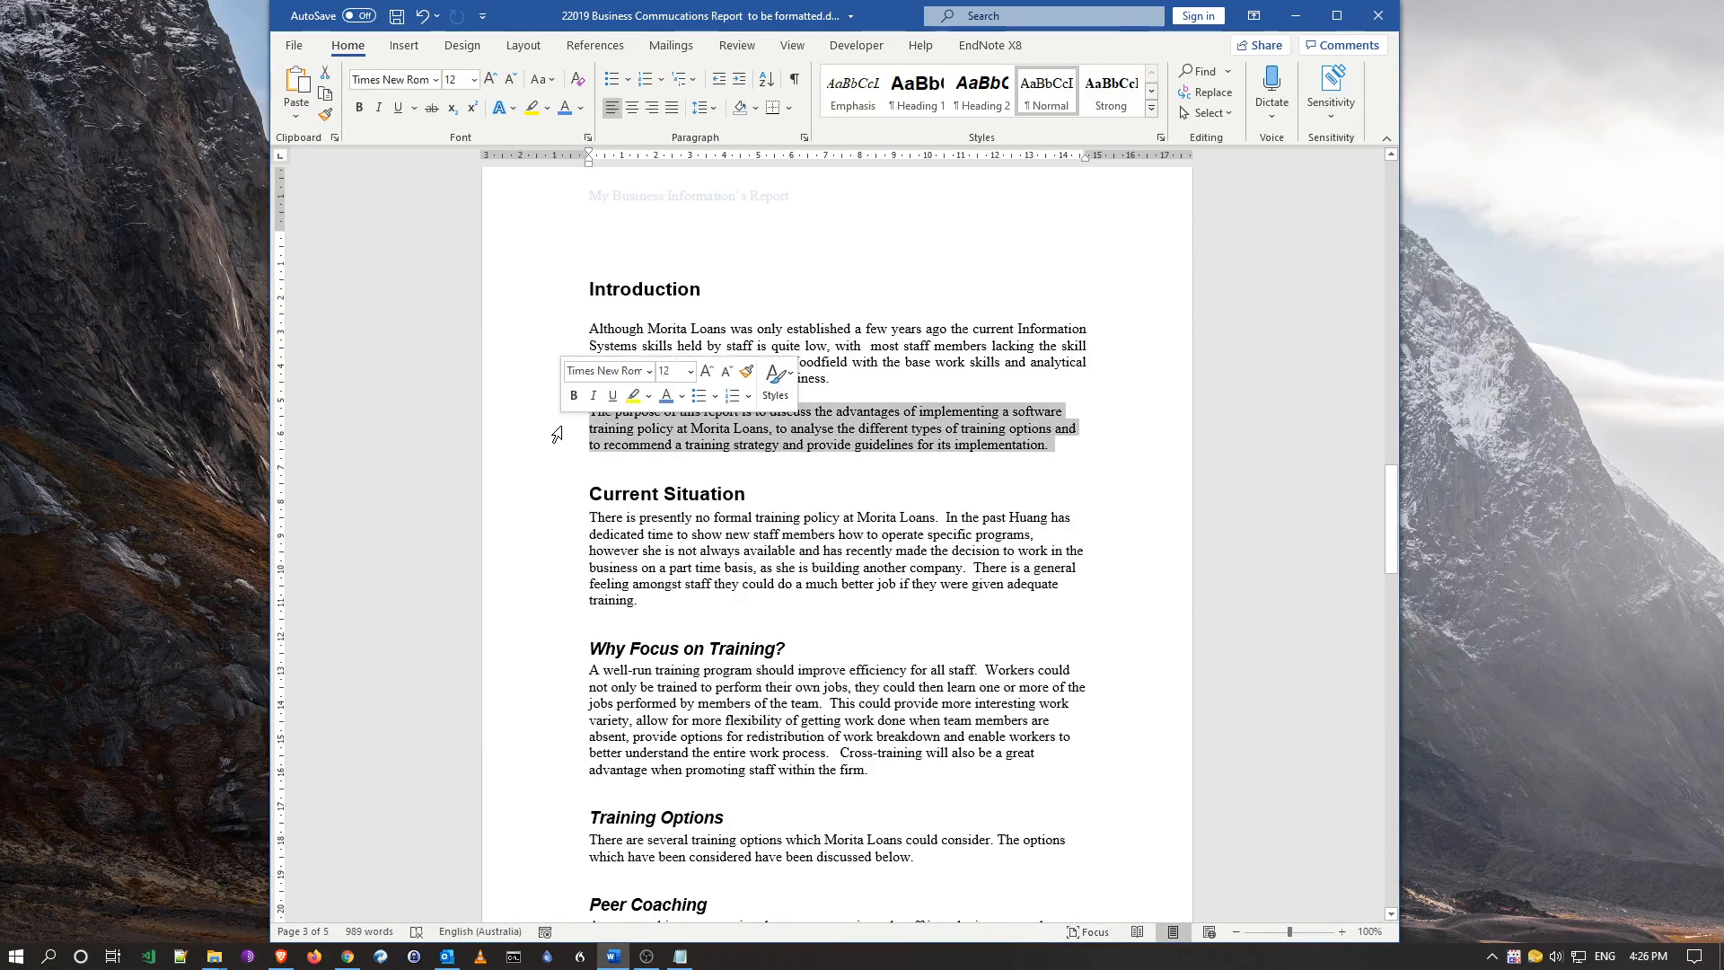
{"action": "left_click", "coordinate": [669, 108]}
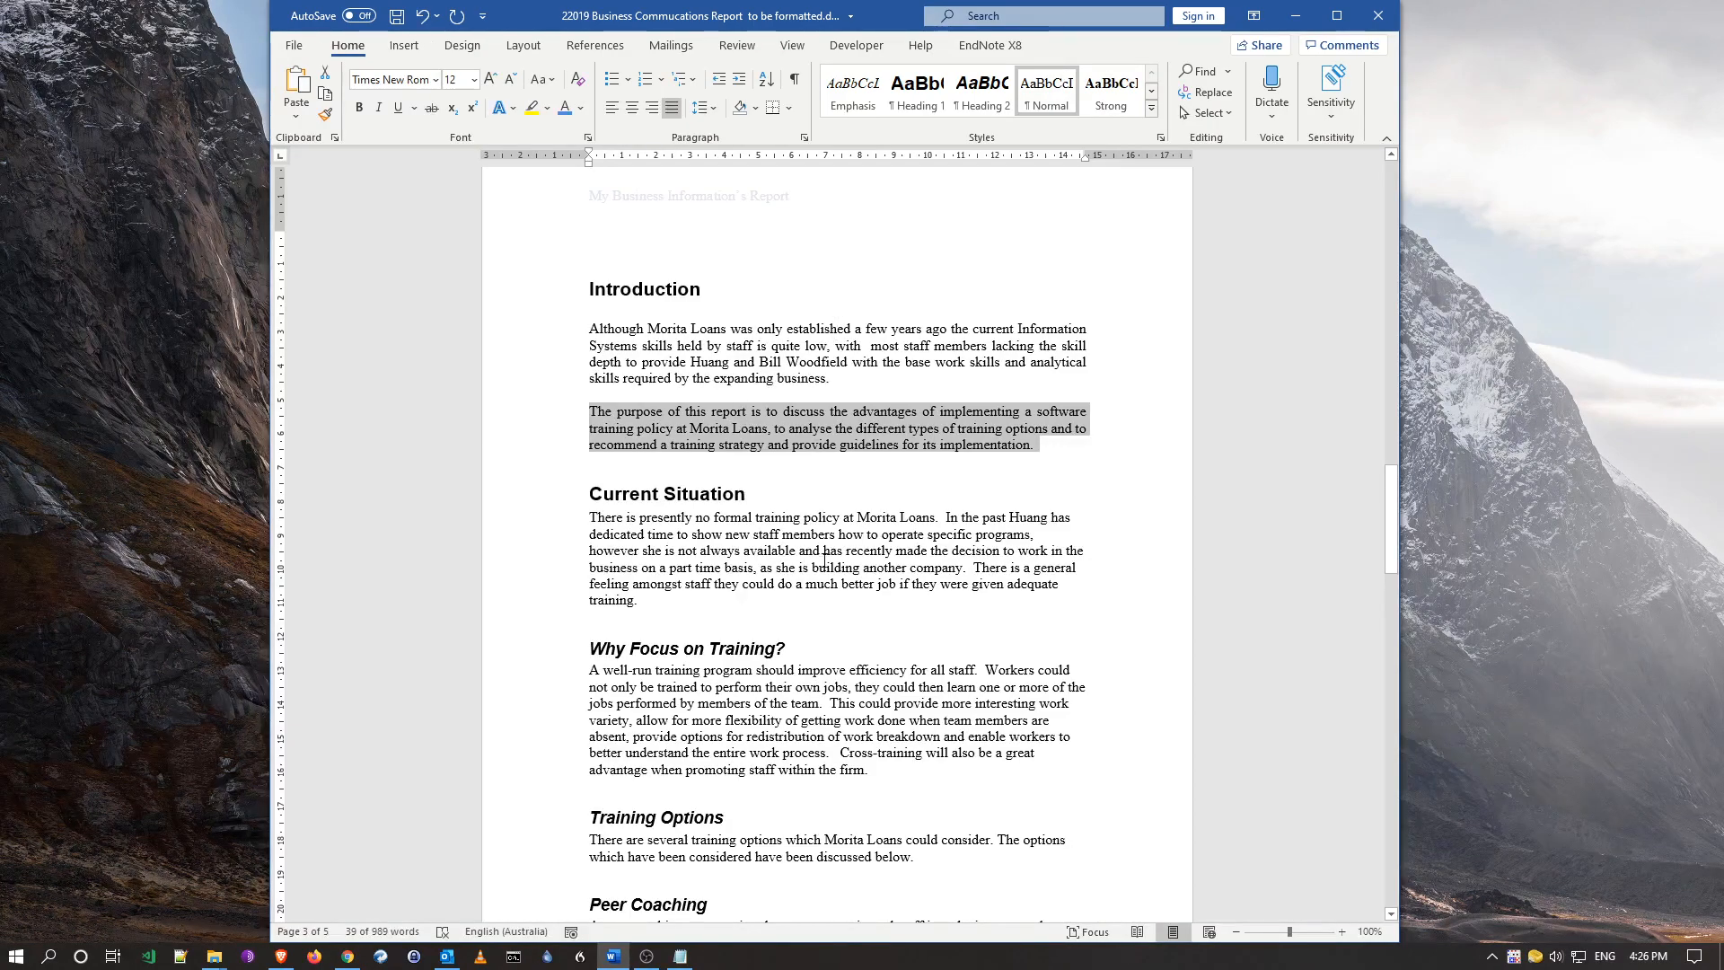
{"action": "scroll", "coordinate": [824, 555], "scroll_direction": "down", "scroll_amount": 1}
{"action": "left_click", "coordinate": [877, 417]}
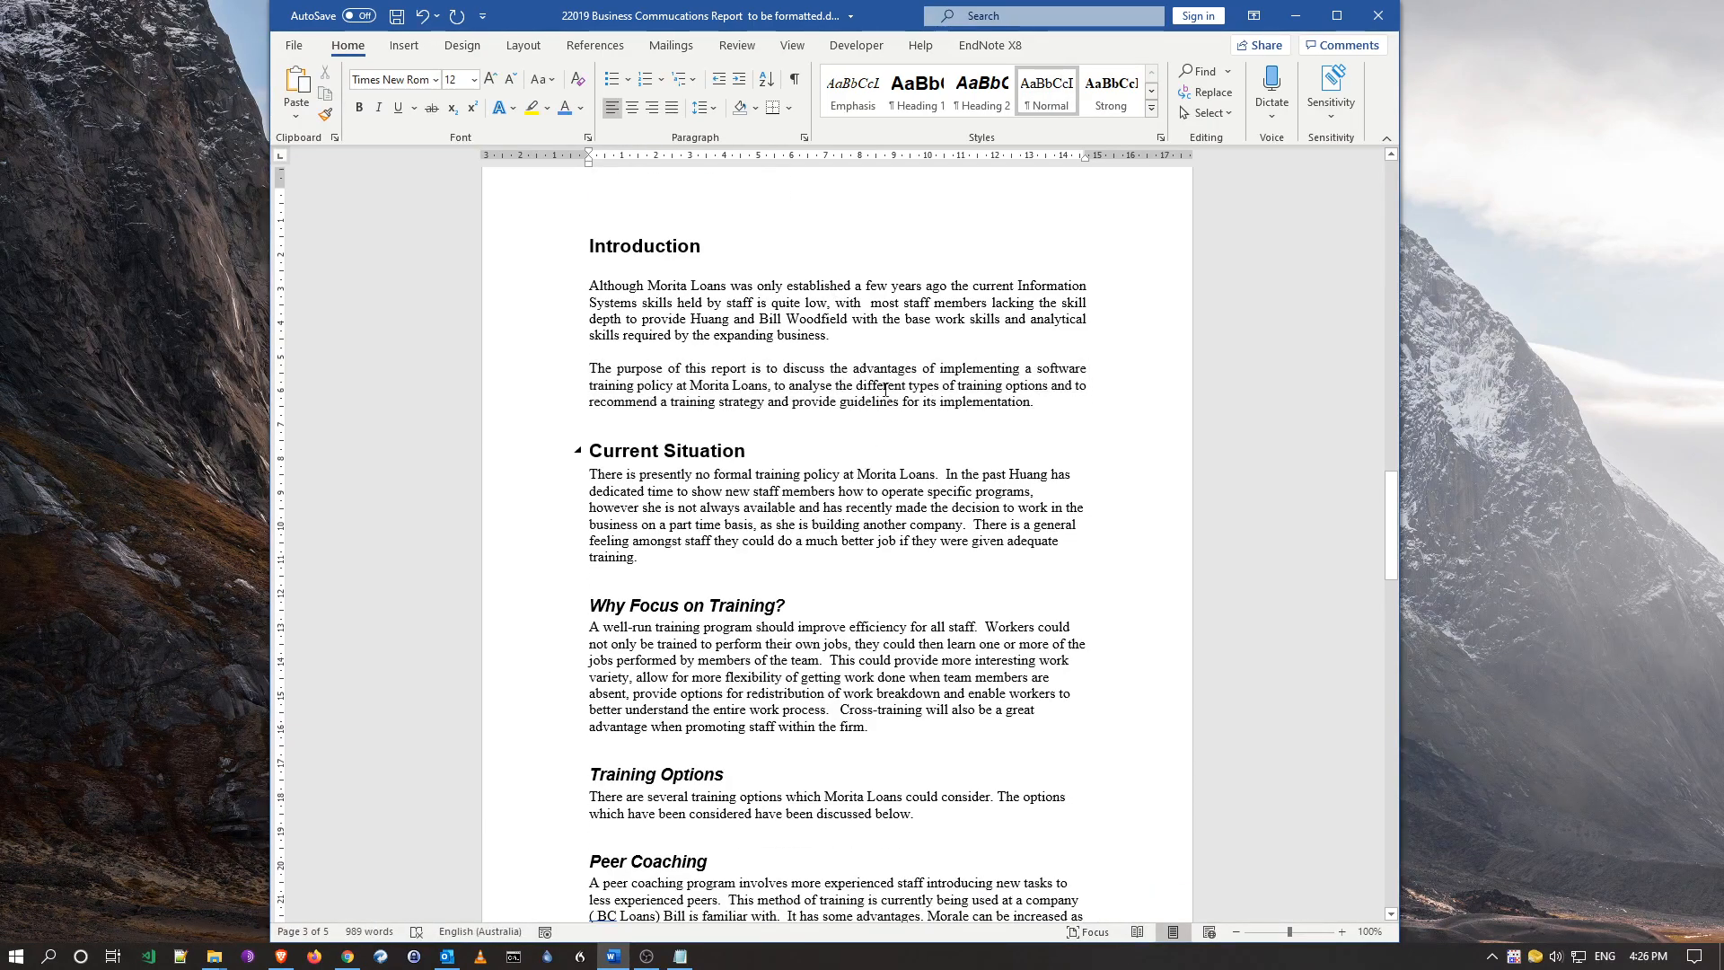
- Modify the Normal style so its paragraph alignment is Justified, applying it to all body text in the report
{"action": "right_click", "coordinate": [1062, 100]}
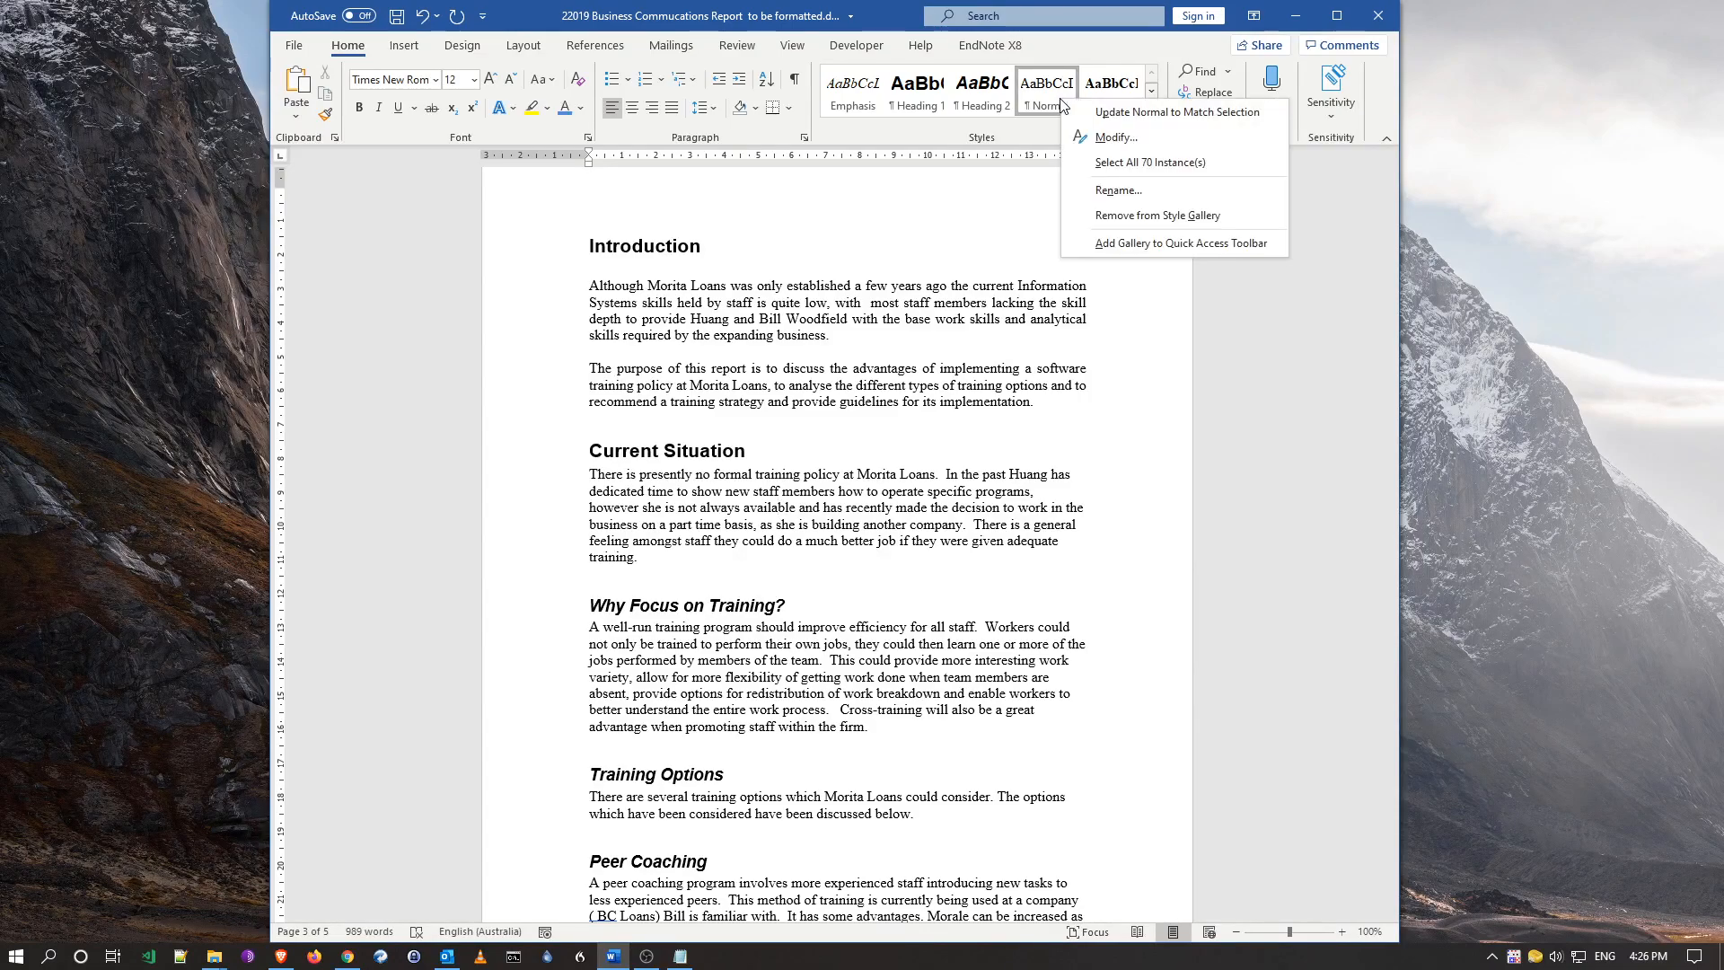
{"action": "left_click", "coordinate": [1088, 136]}
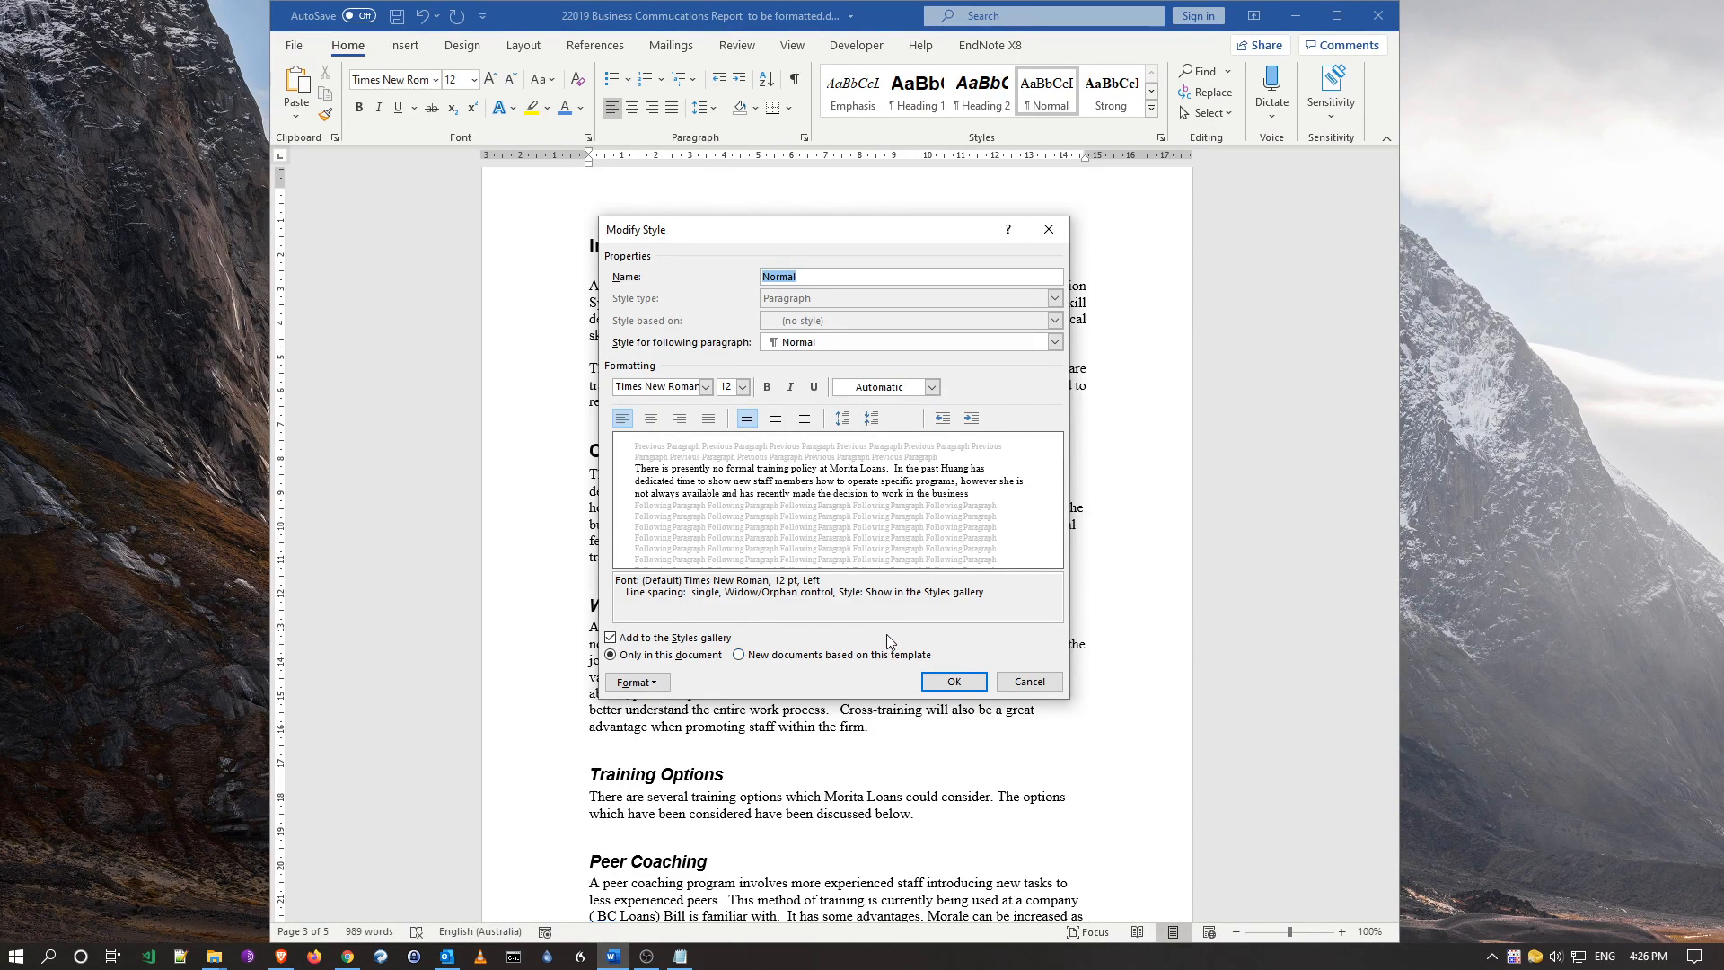
{"action": "left_click", "coordinate": [639, 683]}
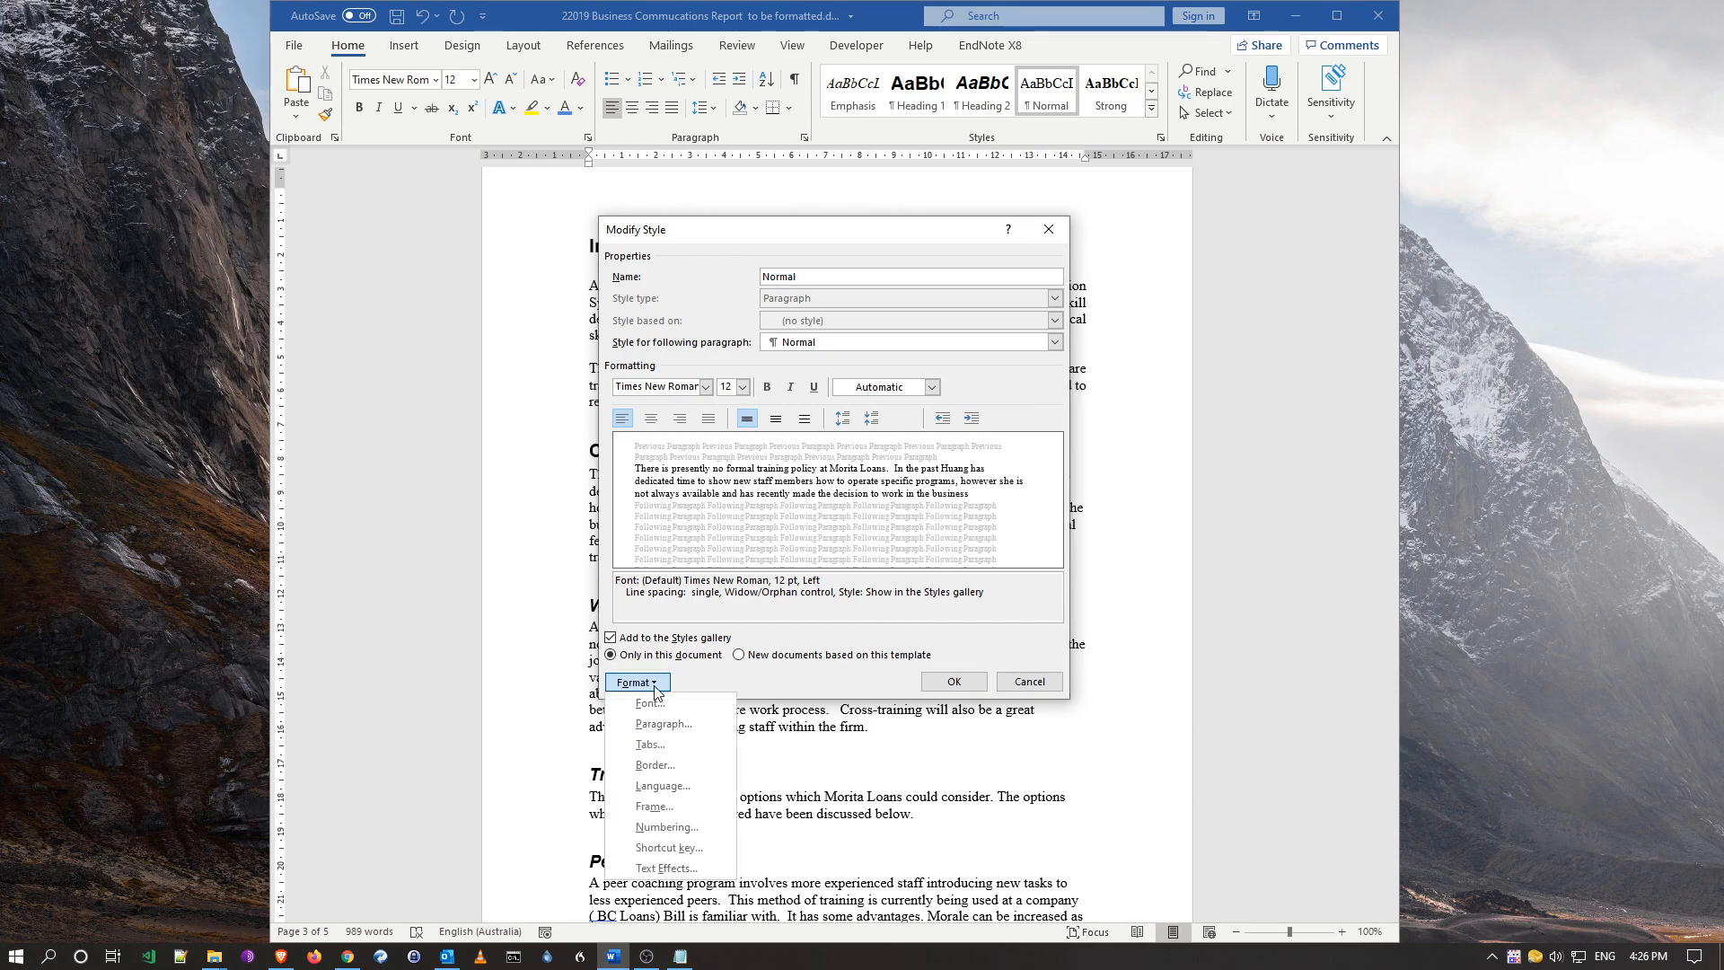
{"action": "left_click", "coordinate": [664, 723]}
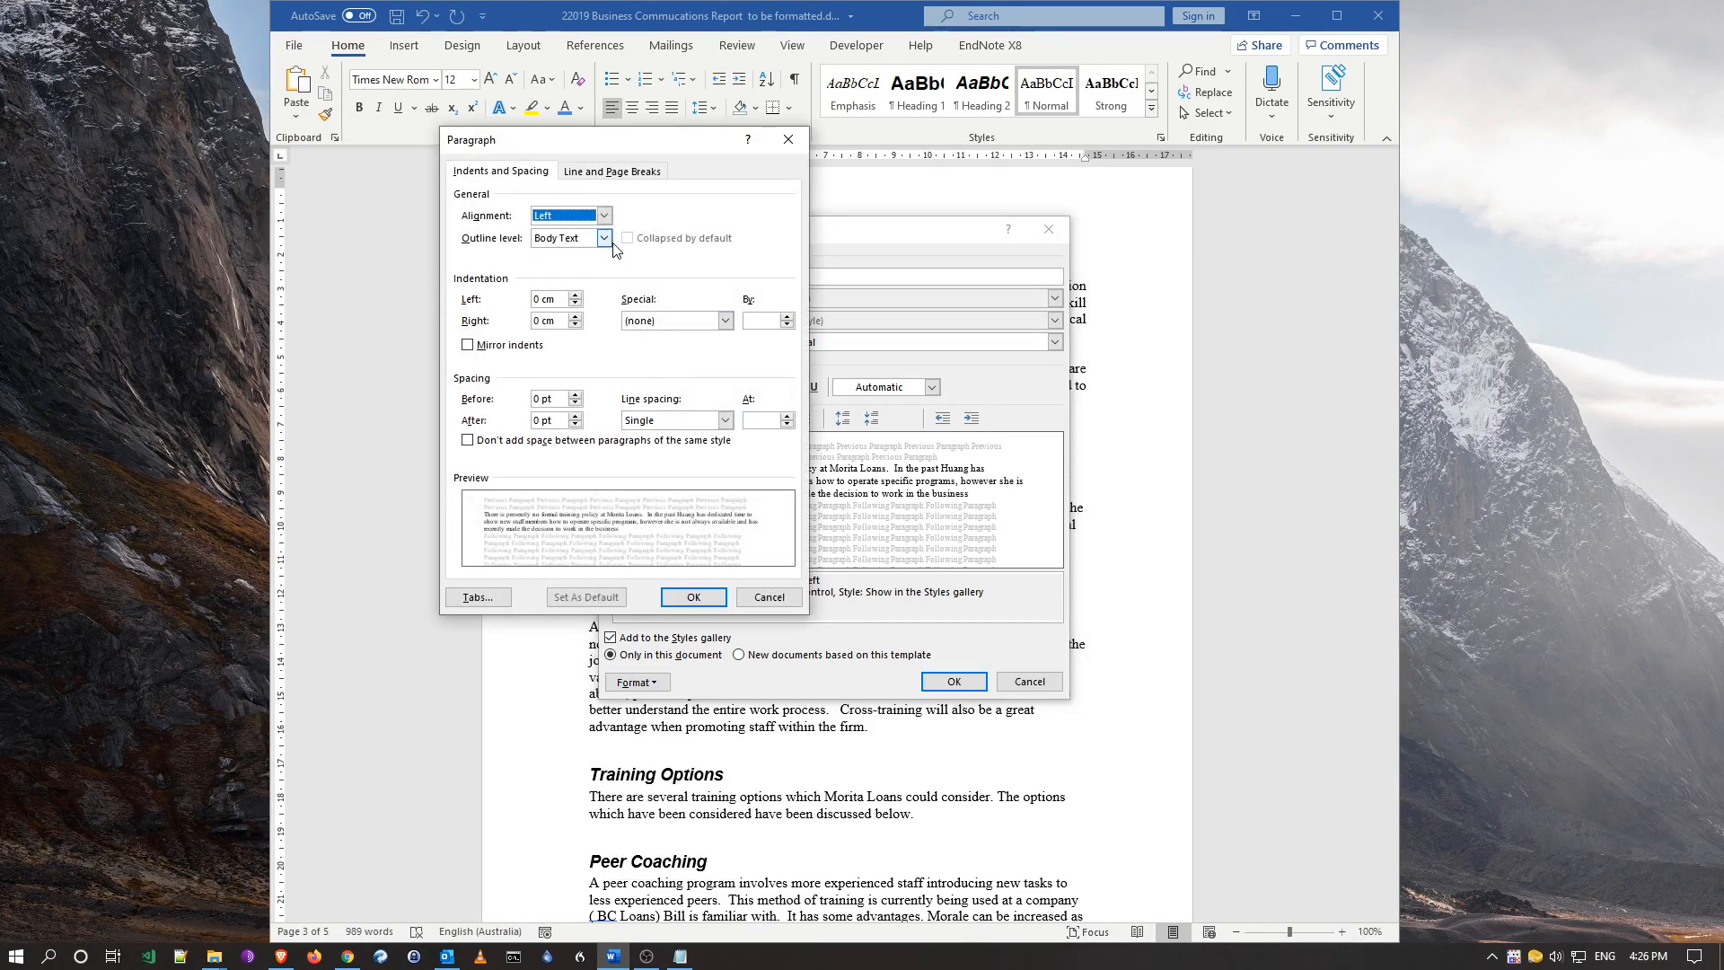
{"action": "left_click", "coordinate": [604, 215]}
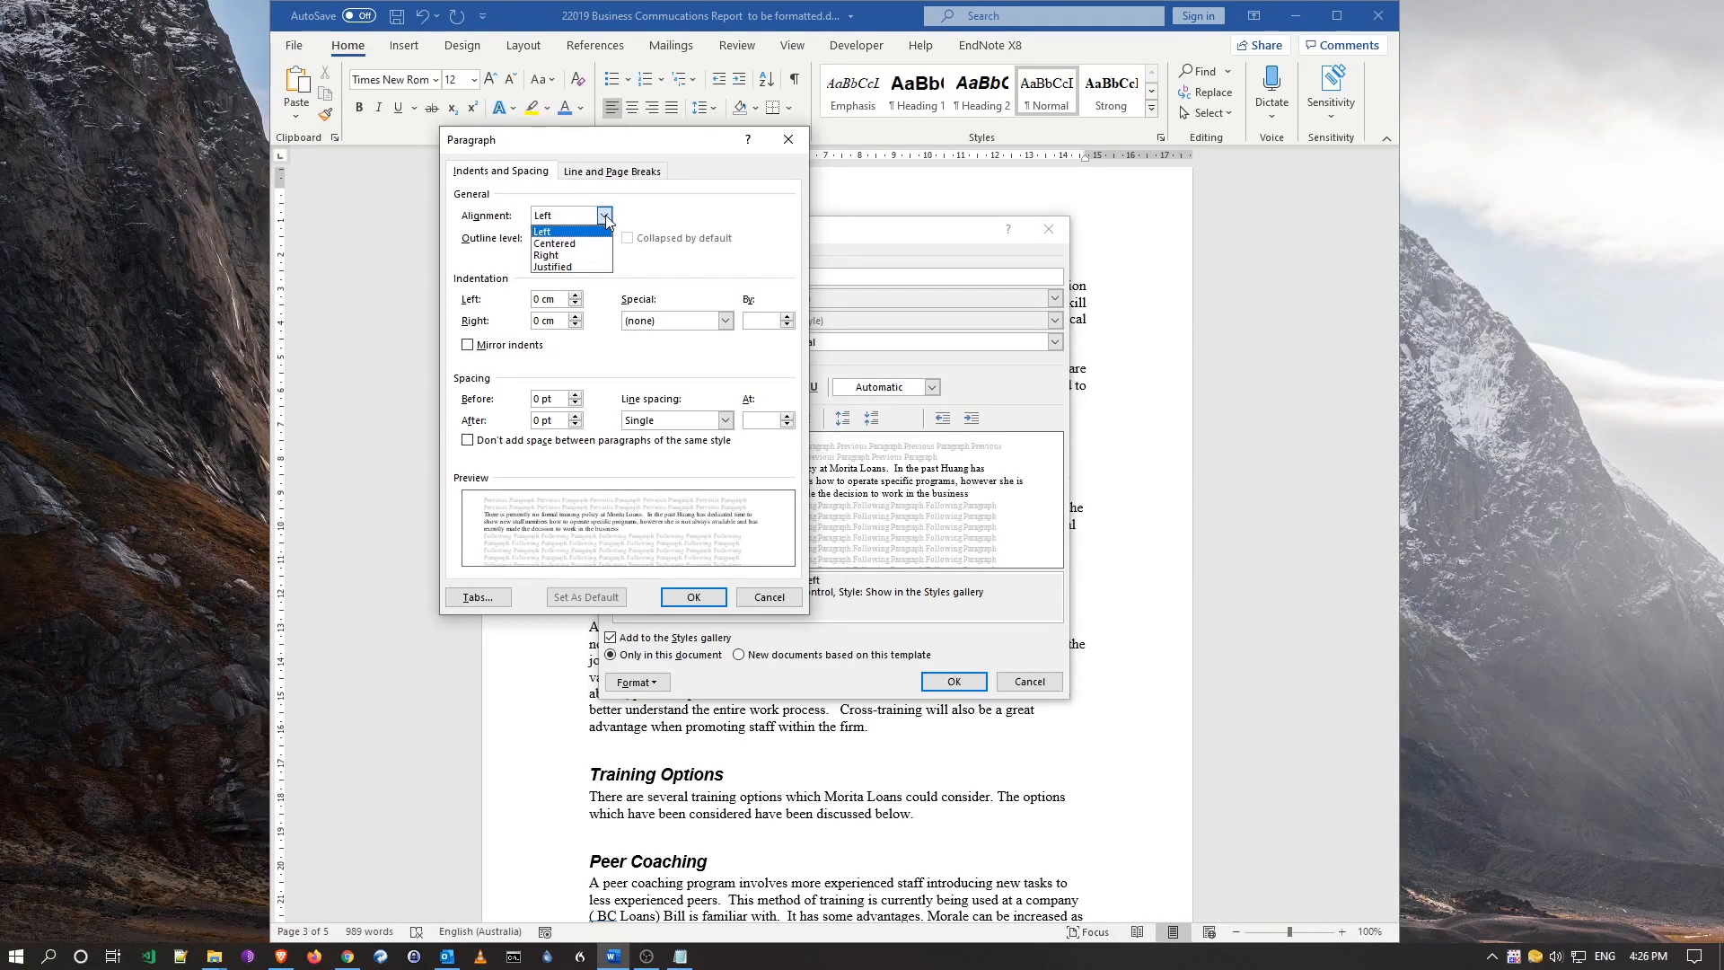
{"action": "left_click", "coordinate": [589, 267]}
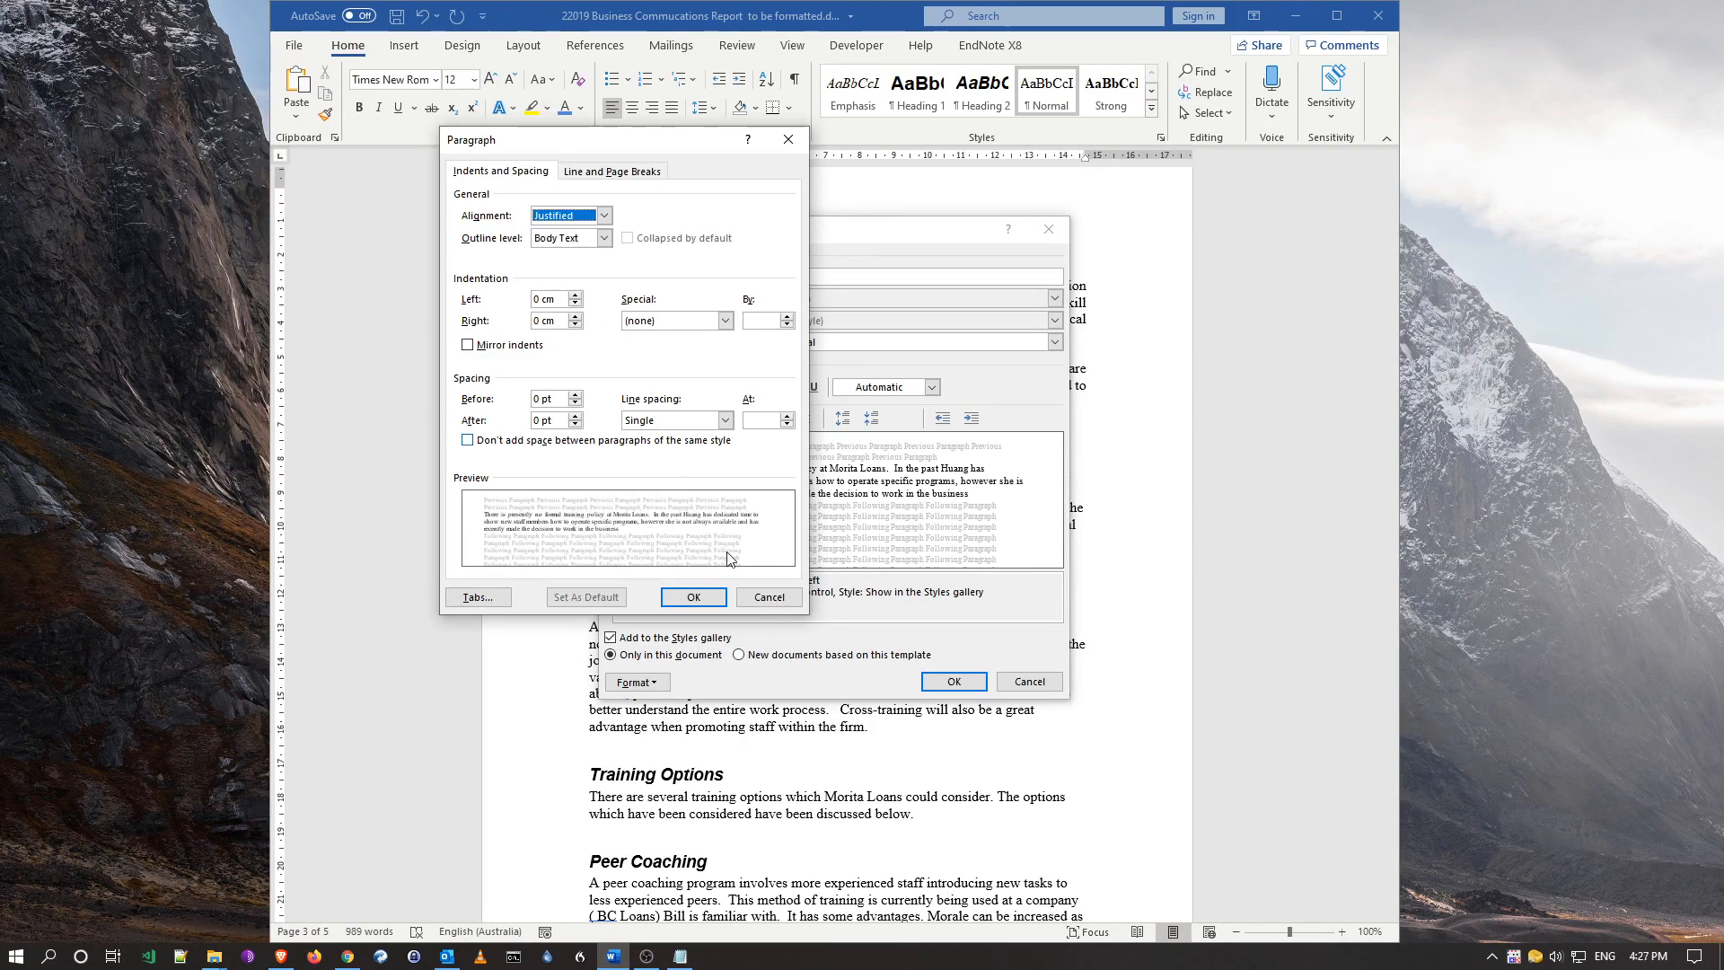
{"action": "left_click", "coordinate": [693, 599]}
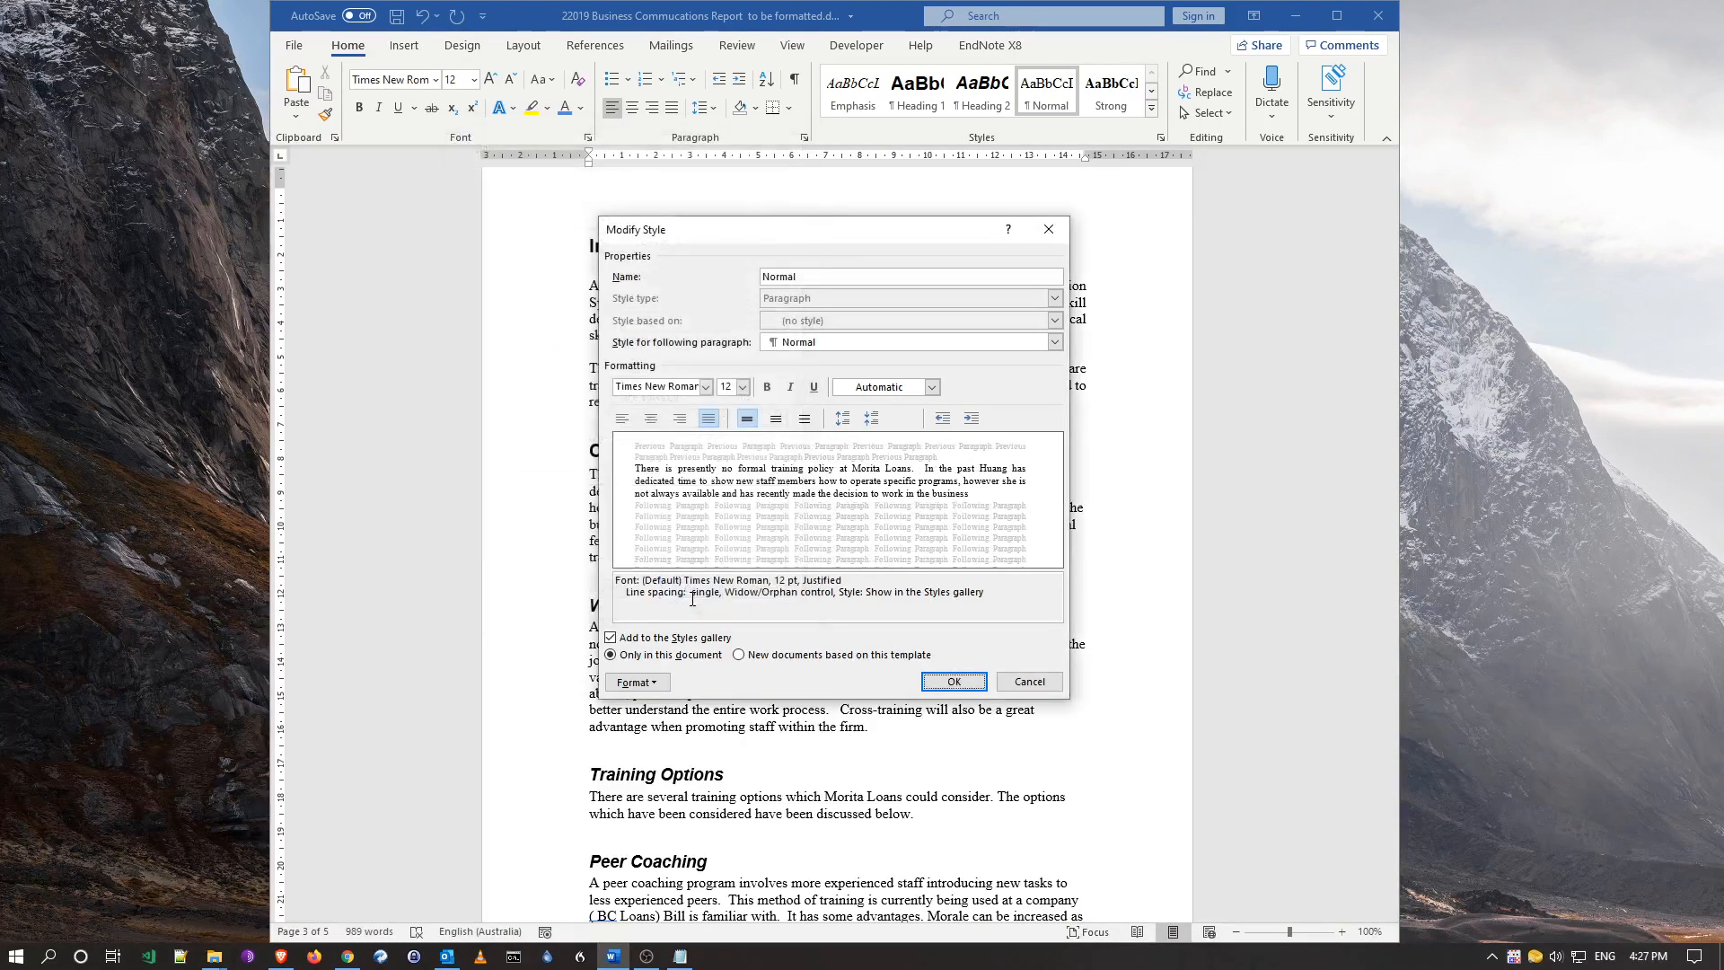
{"action": "left_click", "coordinate": [954, 681]}
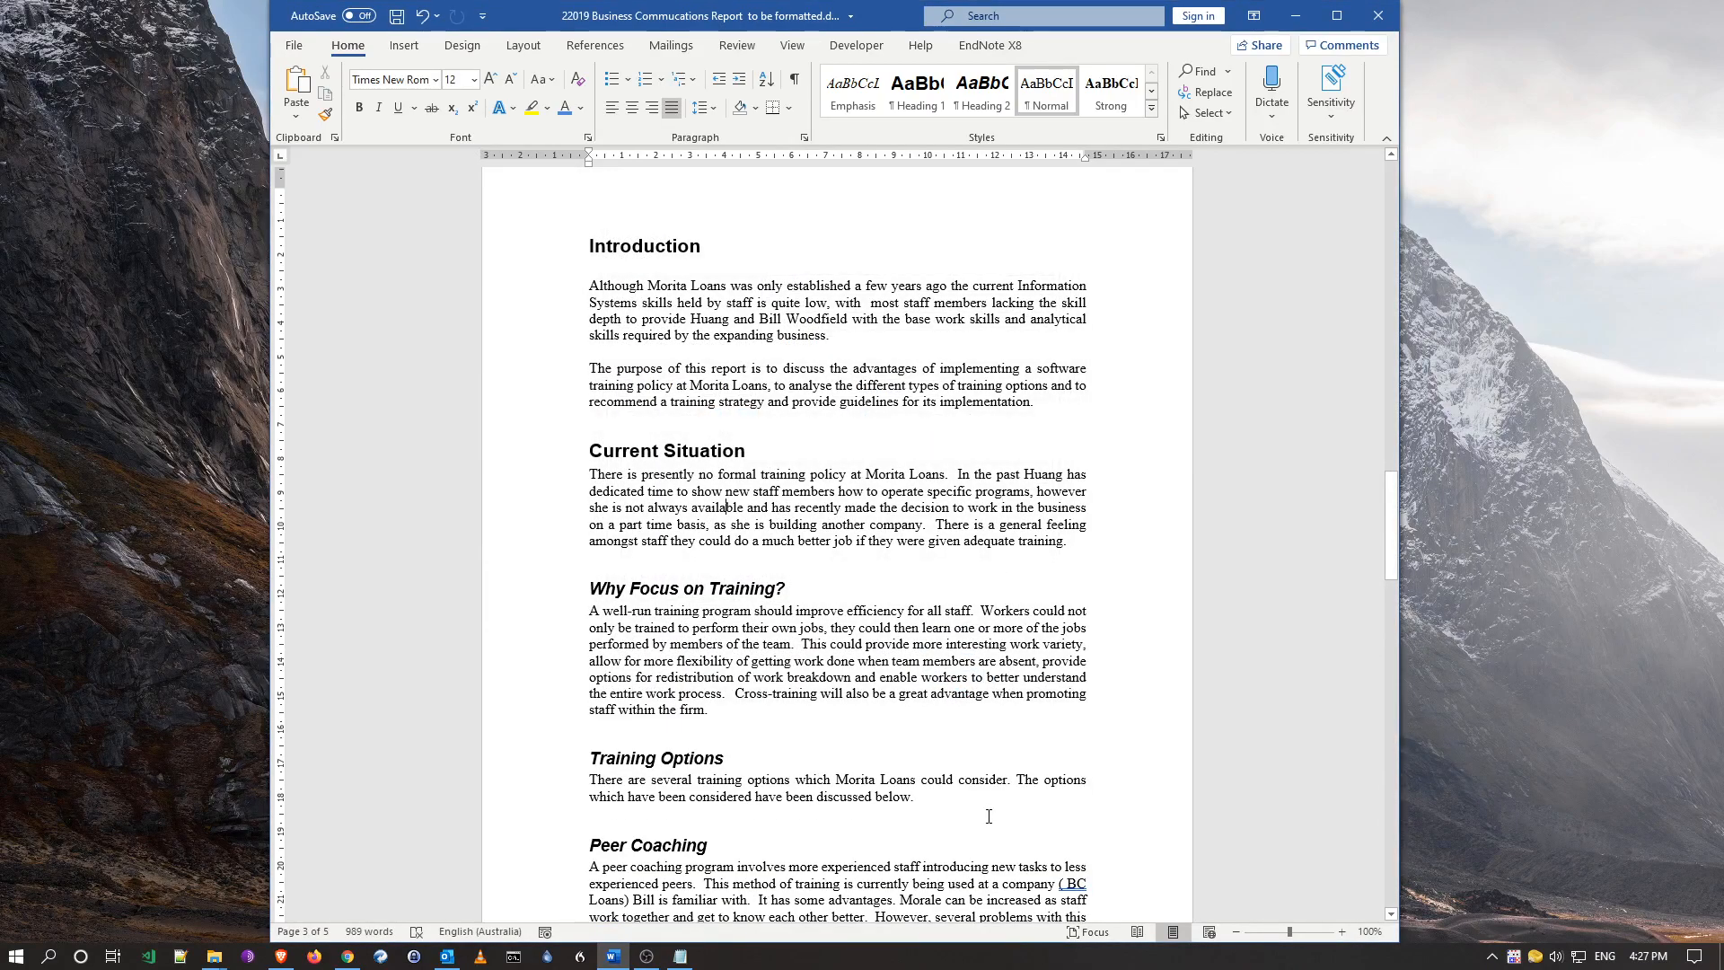
- Select the first Introduction paragraph and review the Normal style's paragraph settings, accepting them without edits
{"action": "scroll", "coordinate": [943, 629], "scroll_direction": "down", "scroll_amount": 5}
{"action": "scroll", "coordinate": [834, 408], "scroll_direction": "up", "scroll_amount": 4}
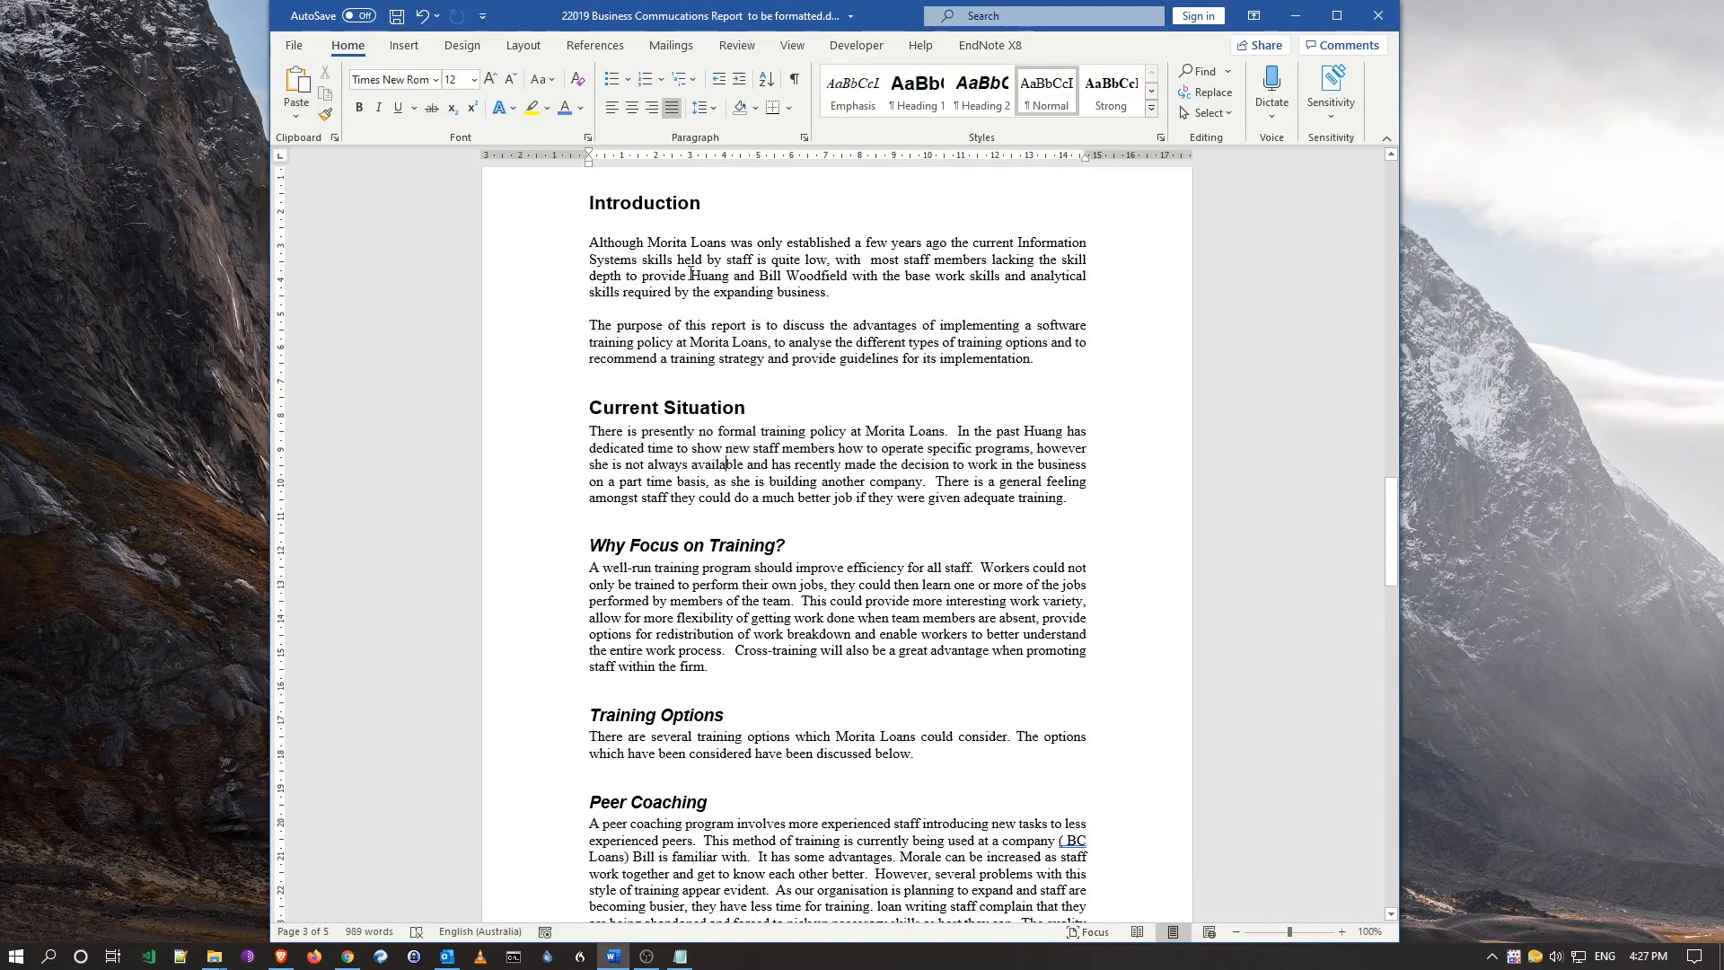
{"action": "double_click", "coordinate": [542, 287]}
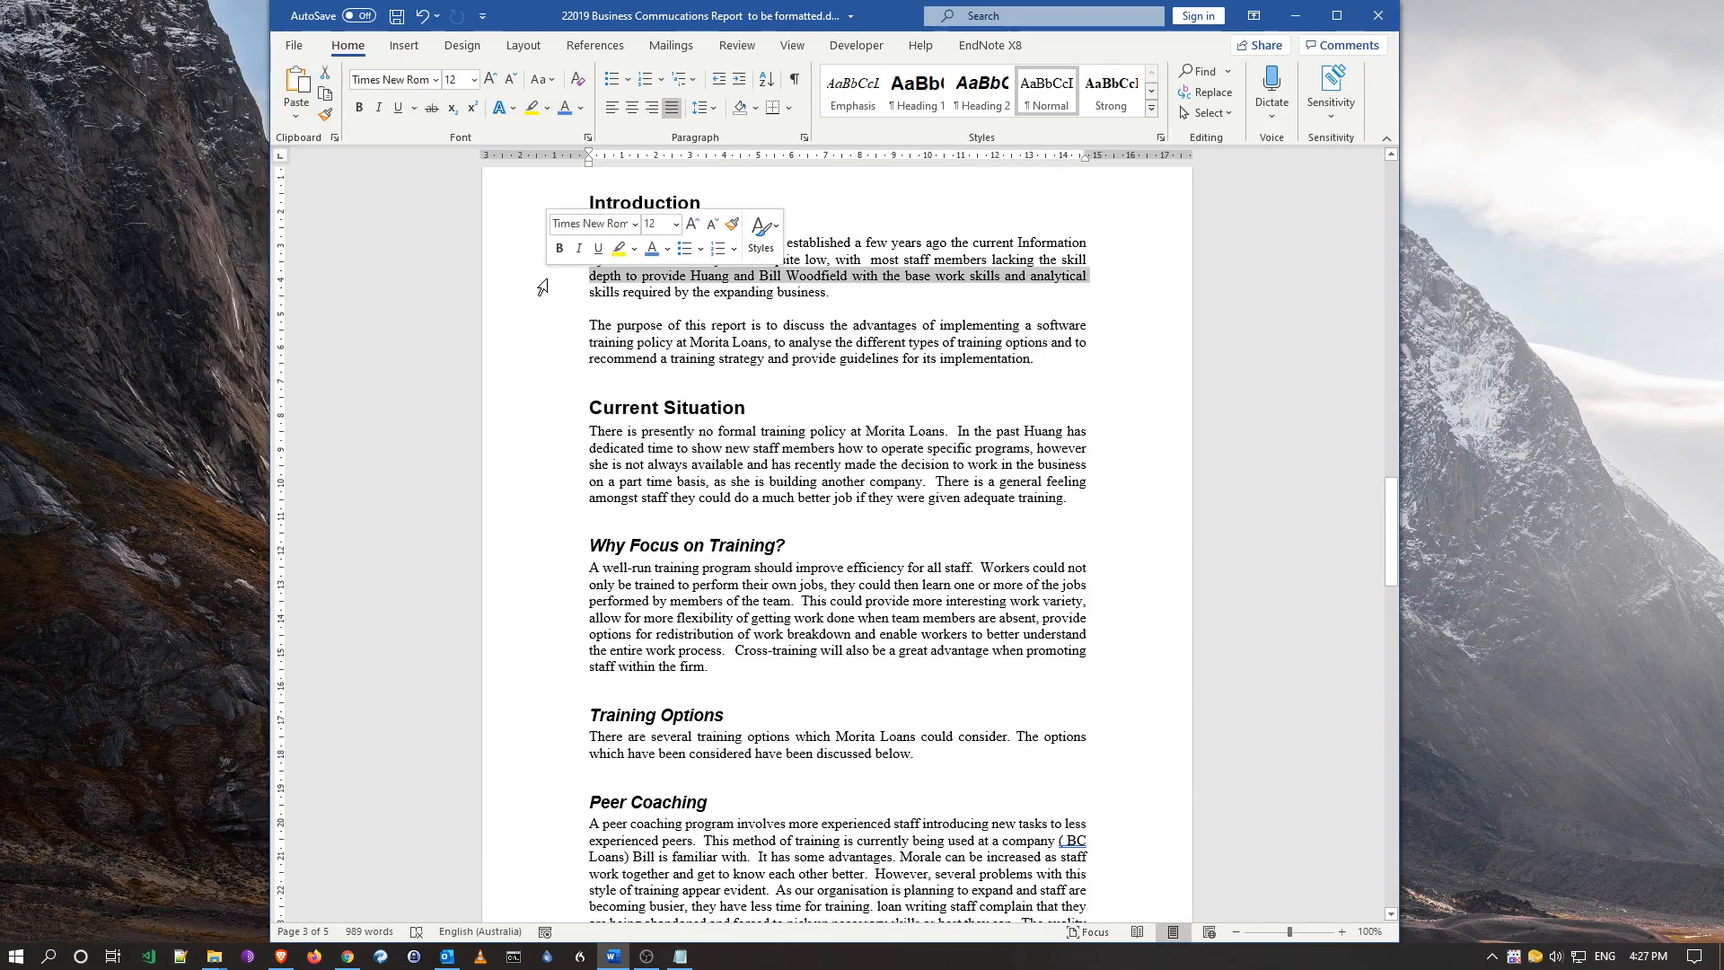
{"action": "right_click", "coordinate": [1043, 101]}
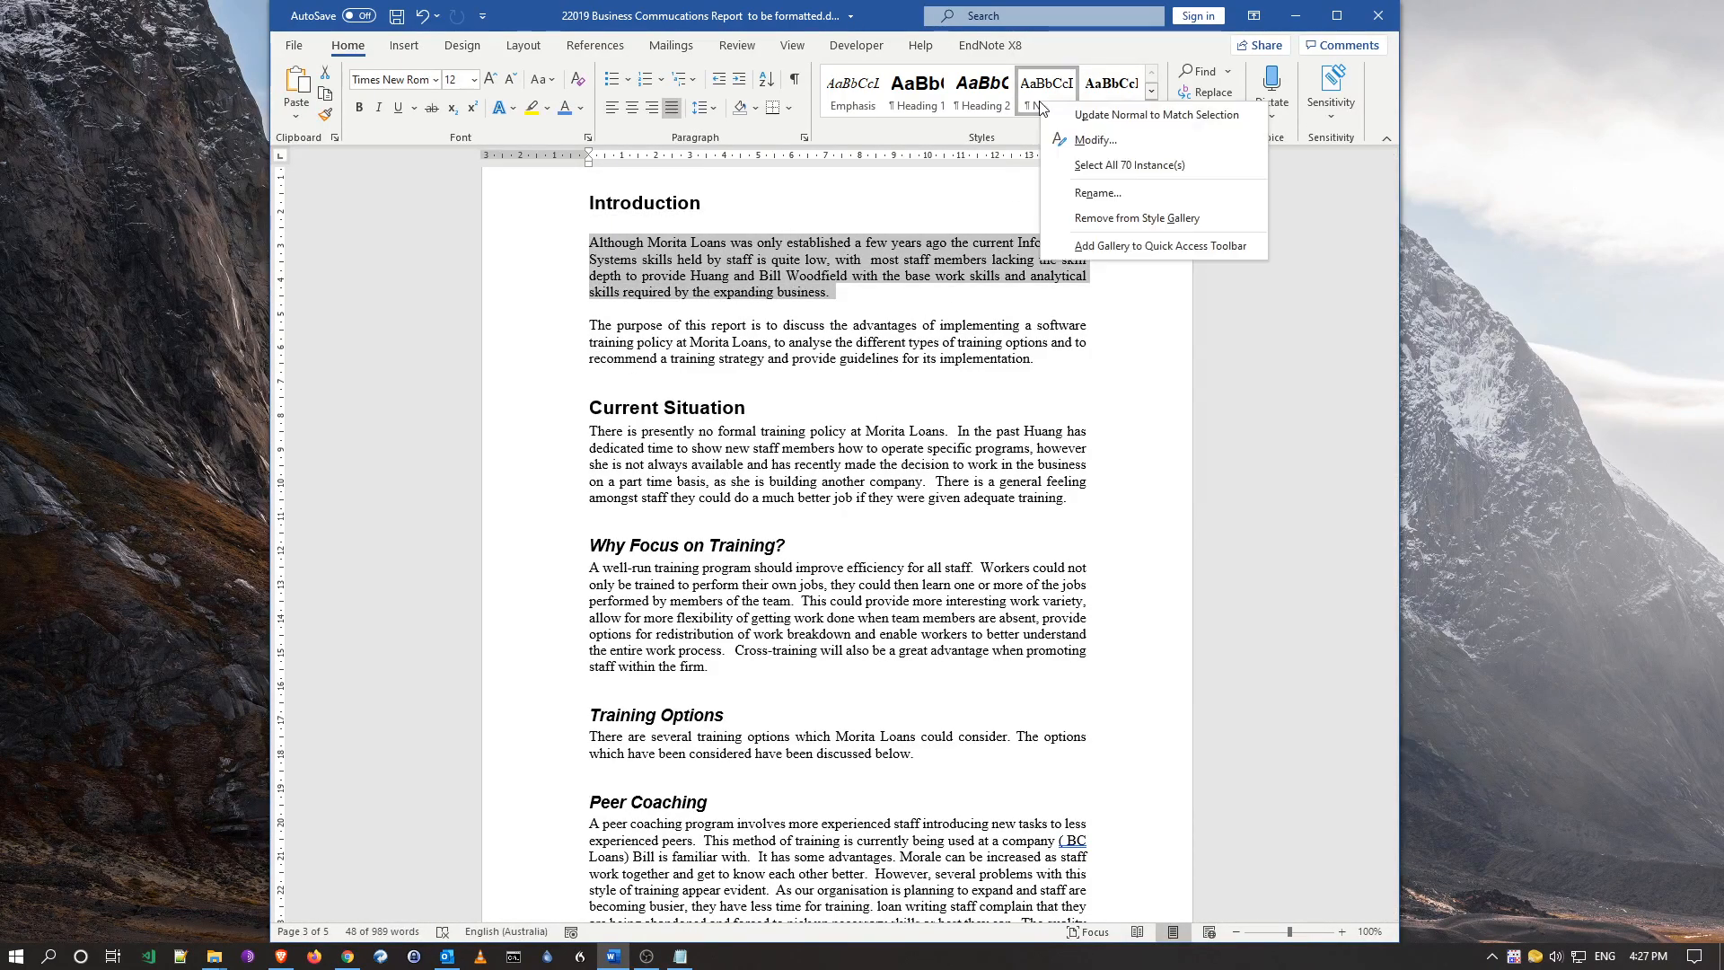
{"action": "left_click", "coordinate": [1094, 142]}
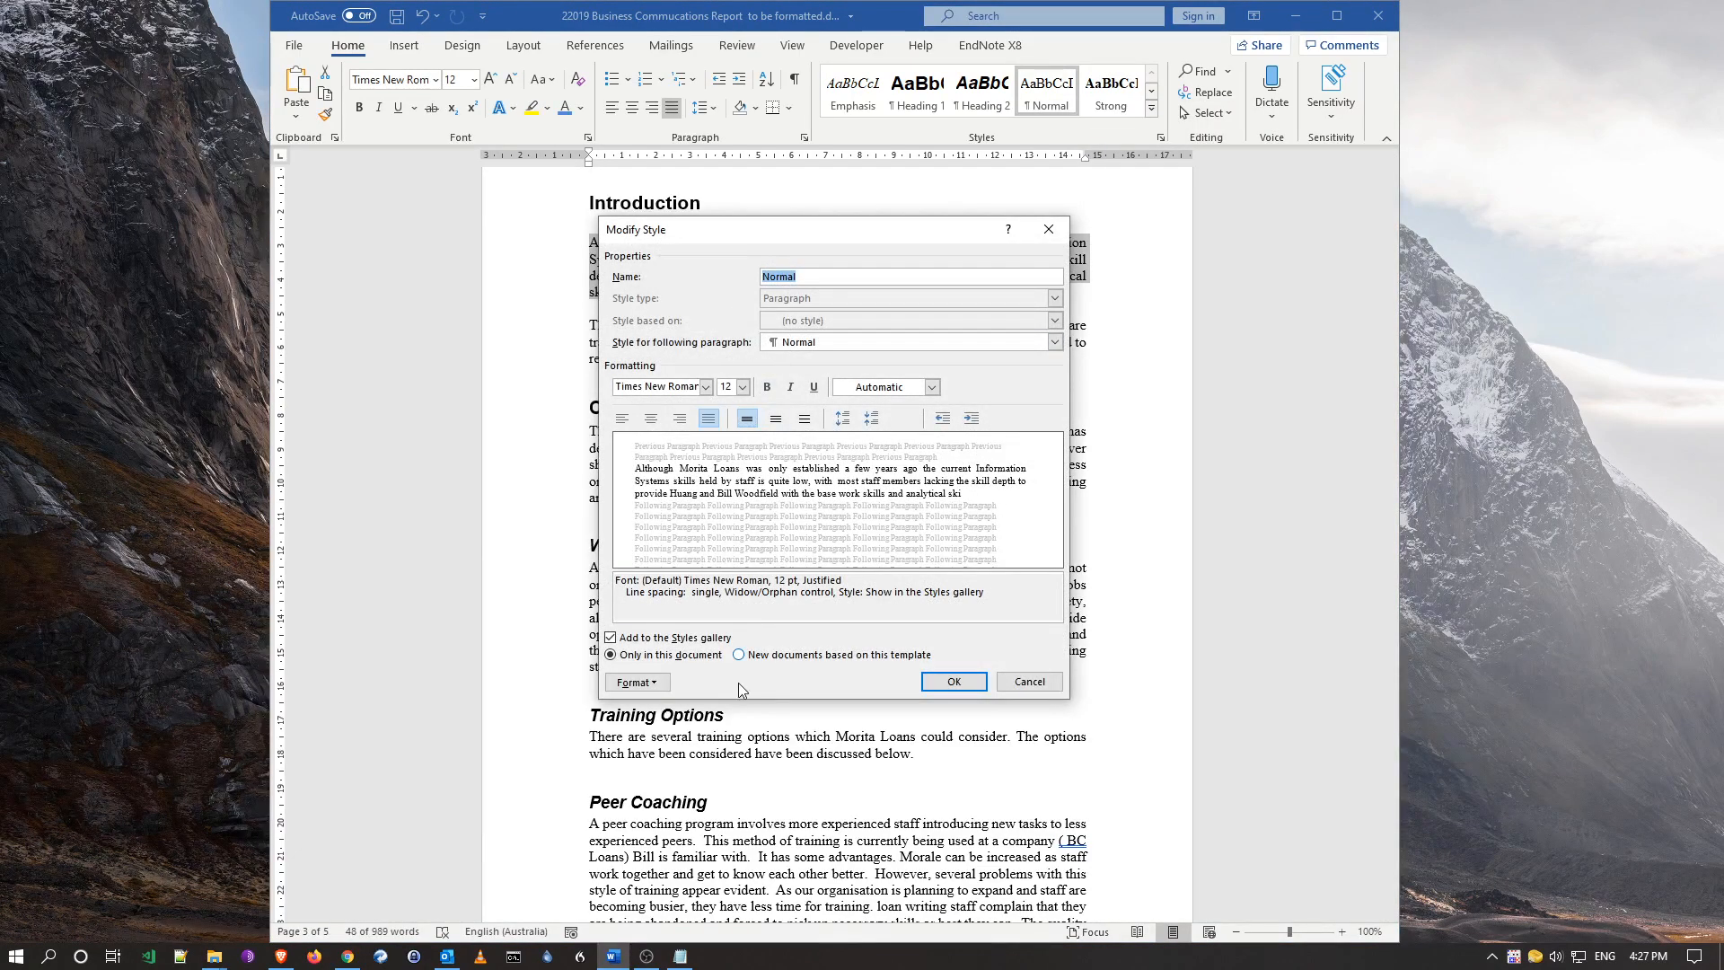
{"action": "left_click", "coordinate": [654, 682]}
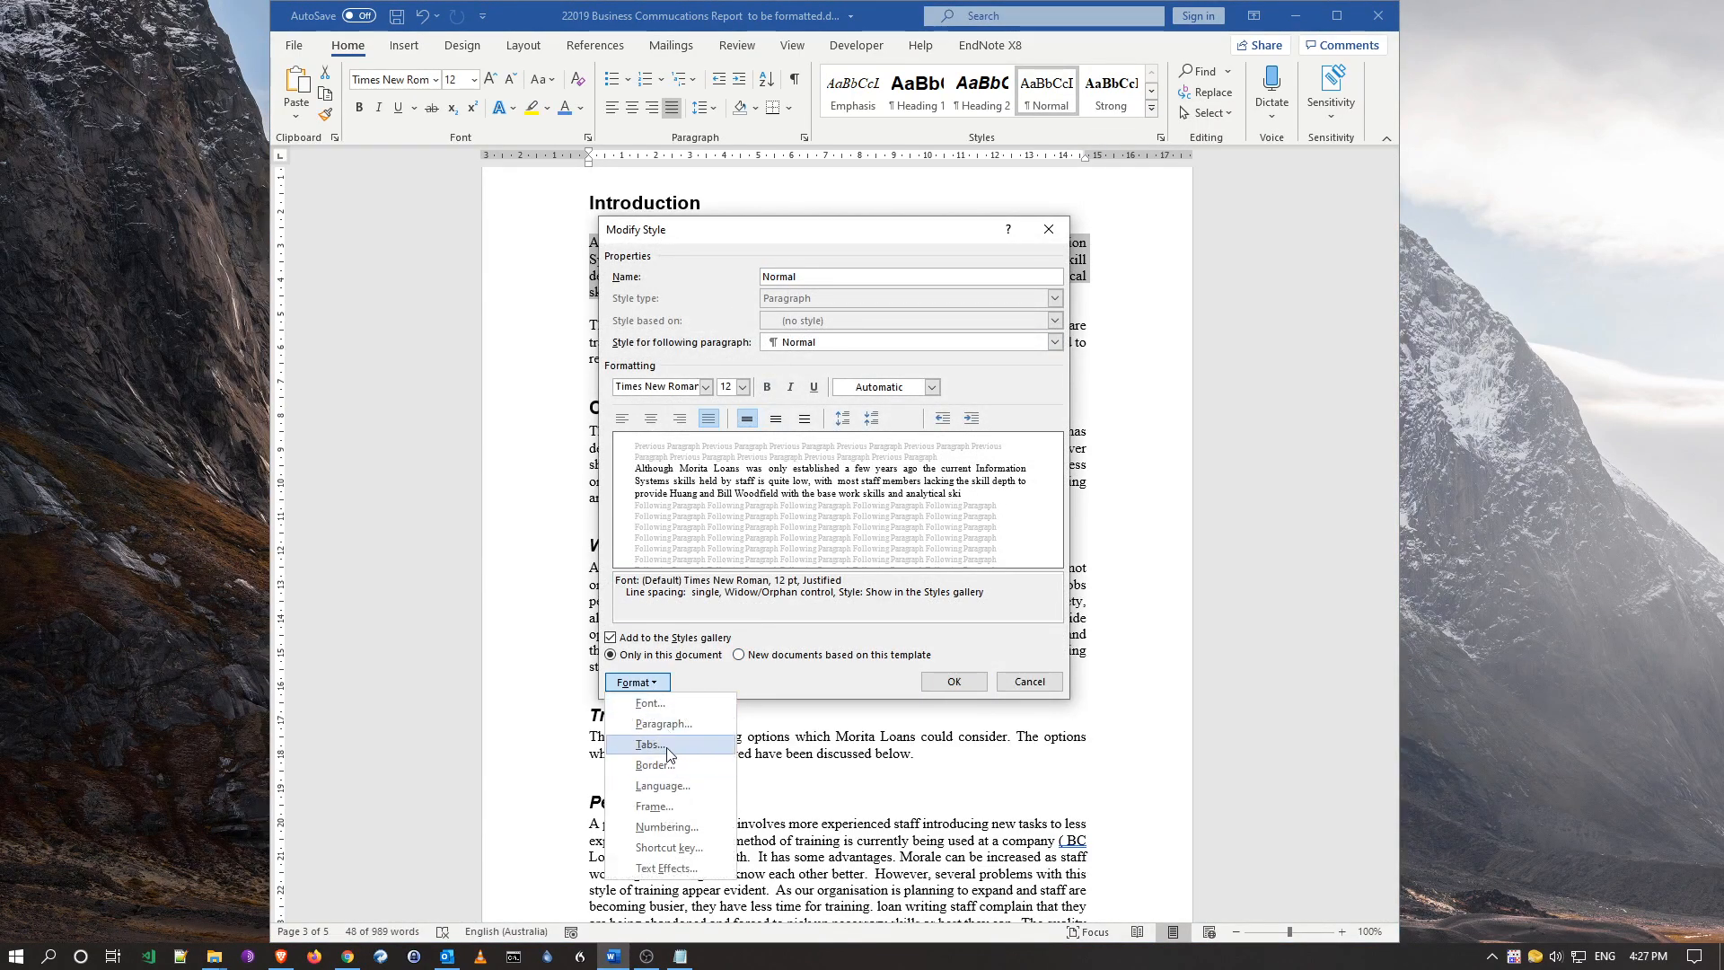
{"action": "left_click", "coordinate": [664, 724]}
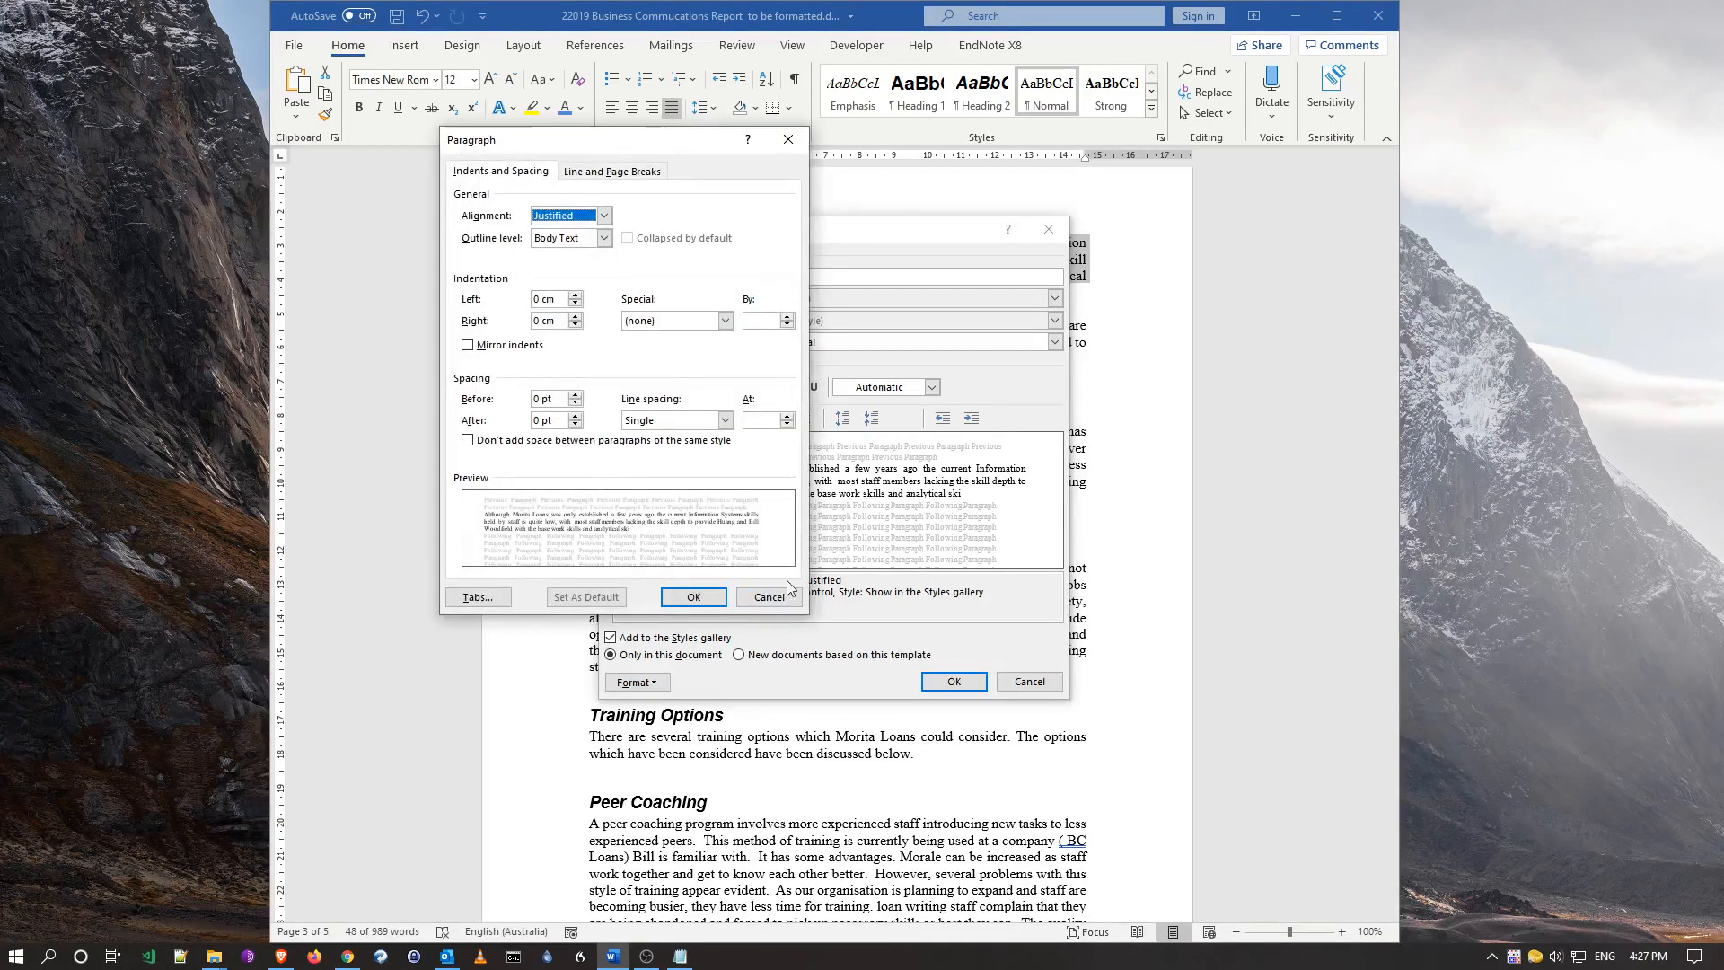
{"action": "left_click", "coordinate": [694, 600]}
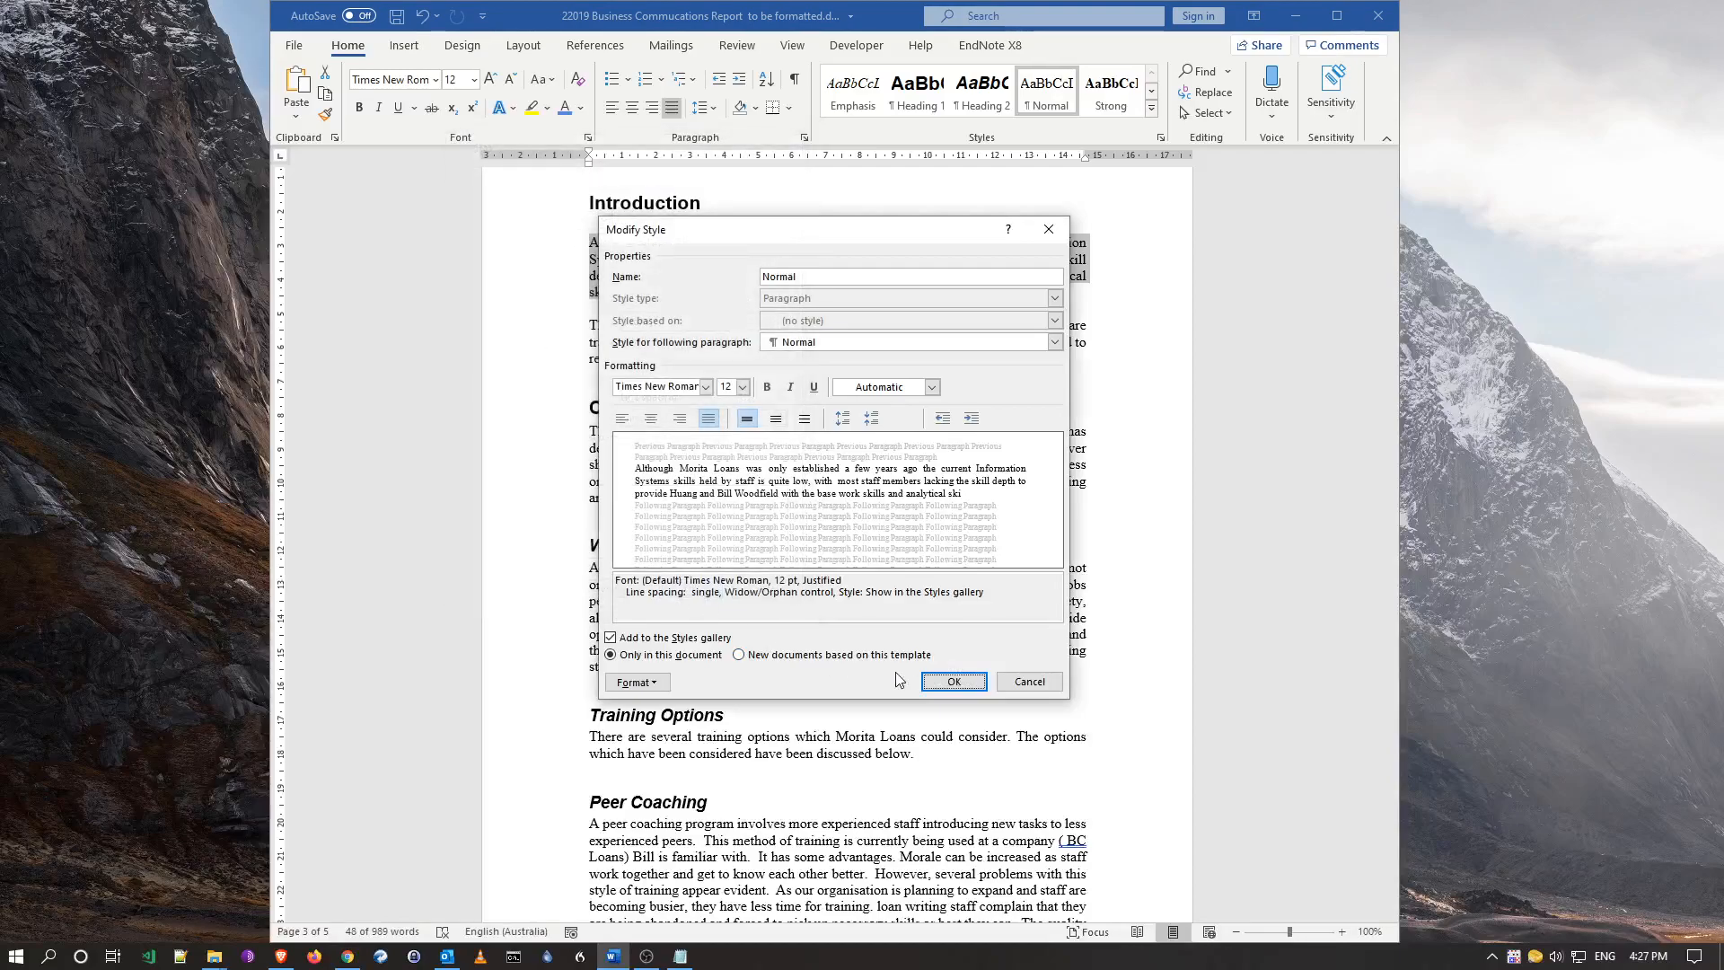
{"action": "left_click", "coordinate": [953, 680]}
- Check the body text alignment throughout the report, from the Introduction to the Recommendations section
{"action": "left_click", "coordinate": [802, 587]}
{"action": "scroll", "coordinate": [799, 593], "scroll_direction": "up", "scroll_amount": 2}
{"action": "scroll", "coordinate": [795, 602], "scroll_direction": "down", "scroll_amount": 10}
{"action": "scroll", "coordinate": [791, 611], "scroll_direction": "down", "scroll_amount": 20}
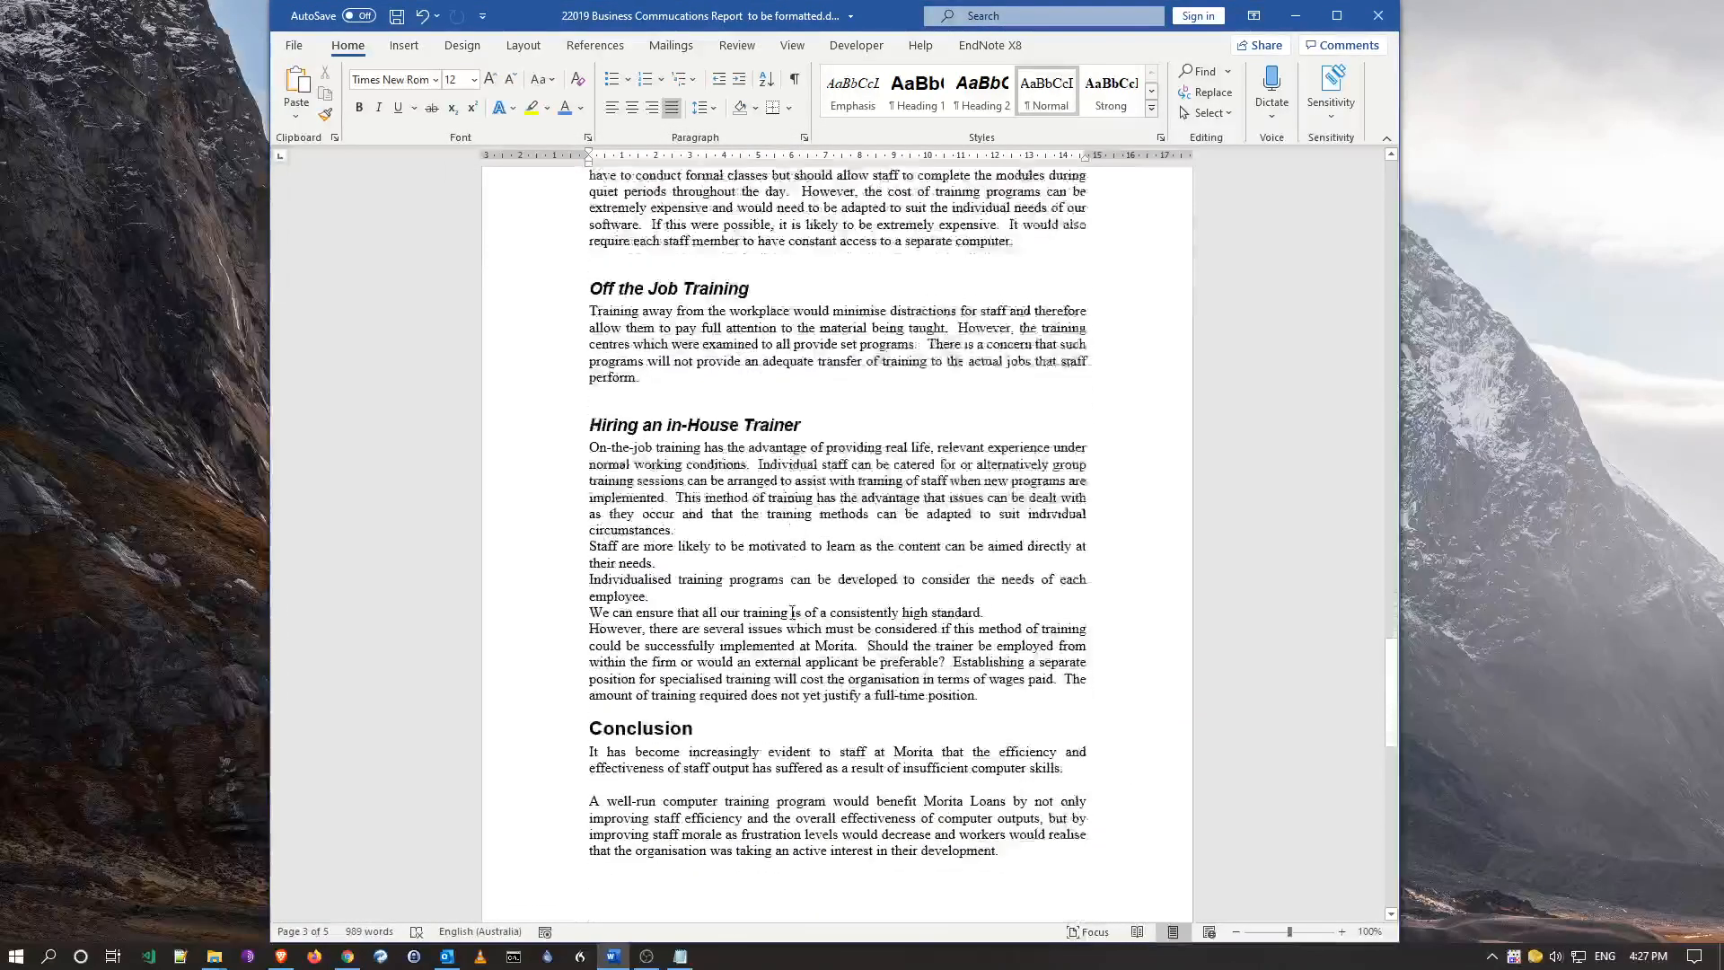
{"action": "scroll", "coordinate": [793, 616], "scroll_direction": "down", "scroll_amount": 2}
{"action": "scroll", "coordinate": [790, 602], "scroll_direction": "up", "scroll_amount": 18}
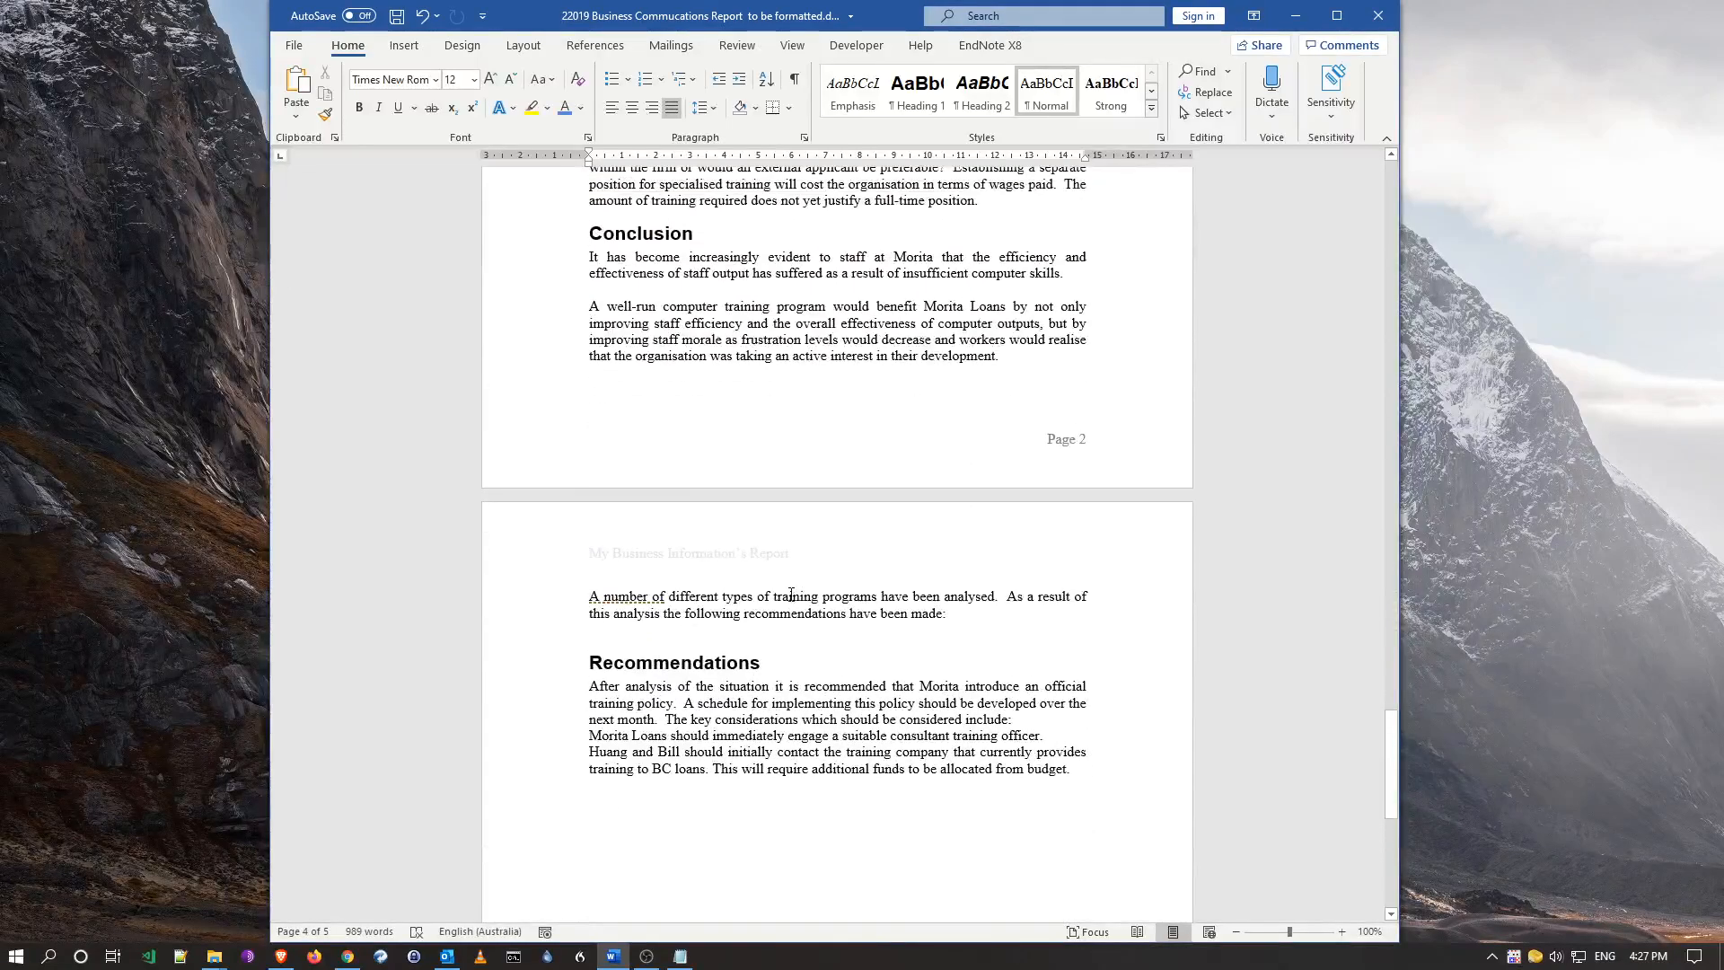
{"action": "scroll", "coordinate": [790, 588], "scroll_direction": "up", "scroll_amount": 20}
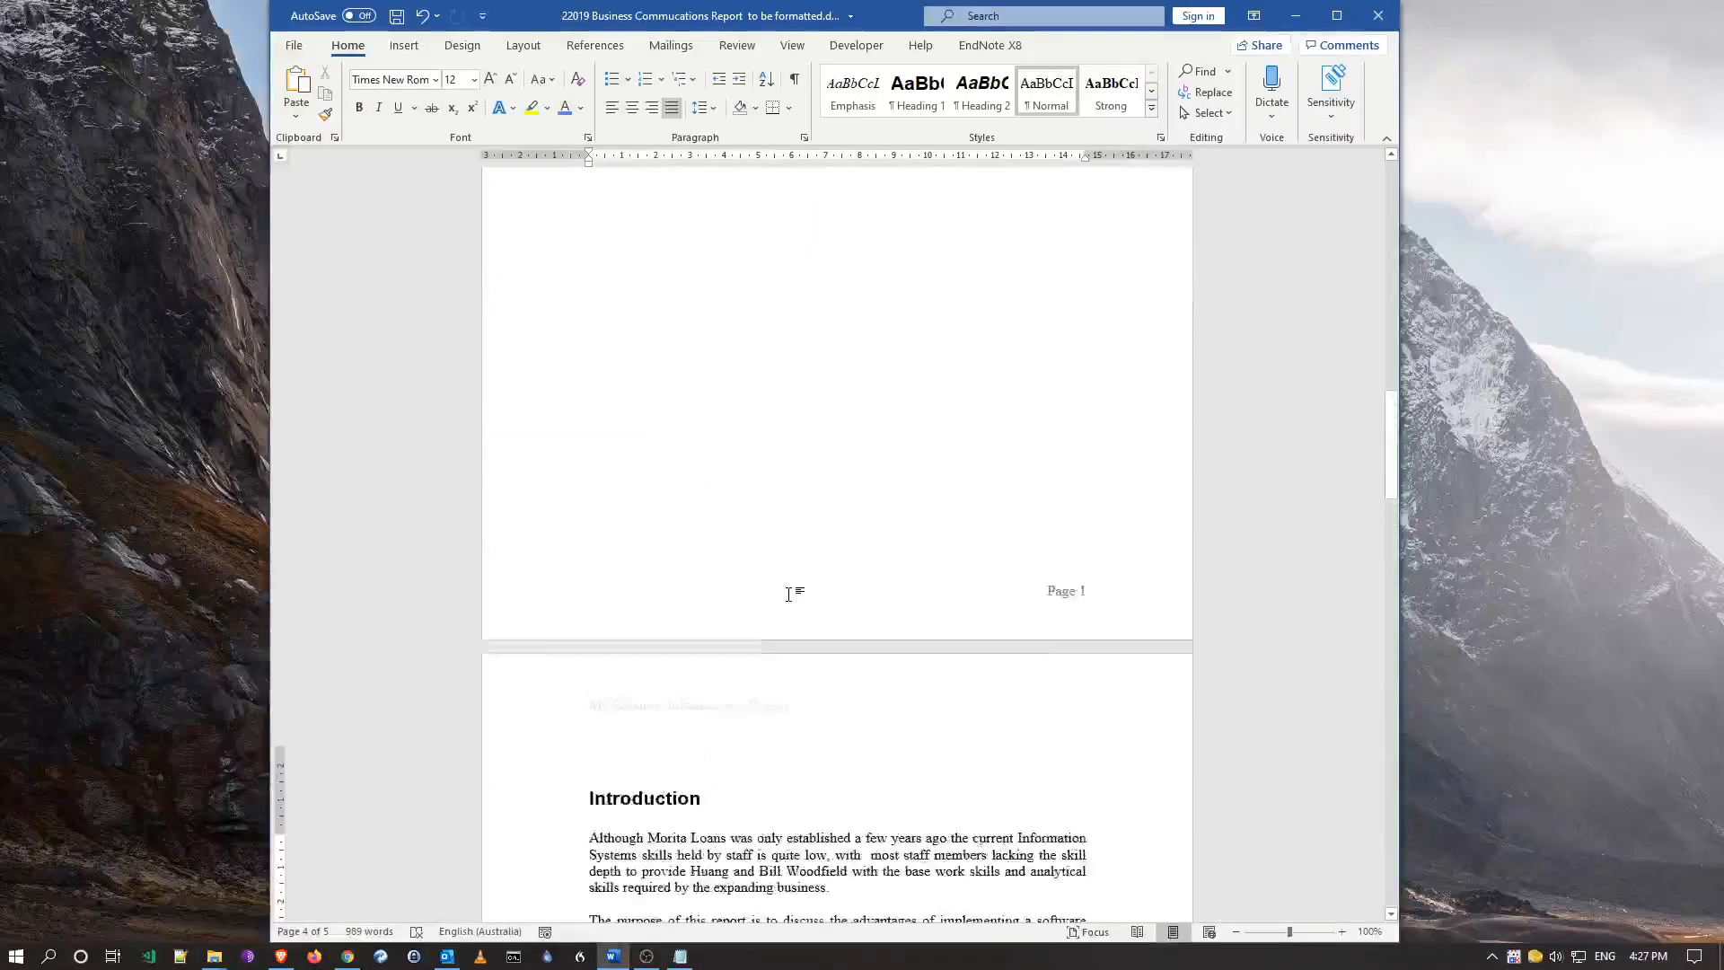
- Update the table of contents on the Contents page to match the reformatted report
{"action": "right_click", "coordinate": [806, 542]}
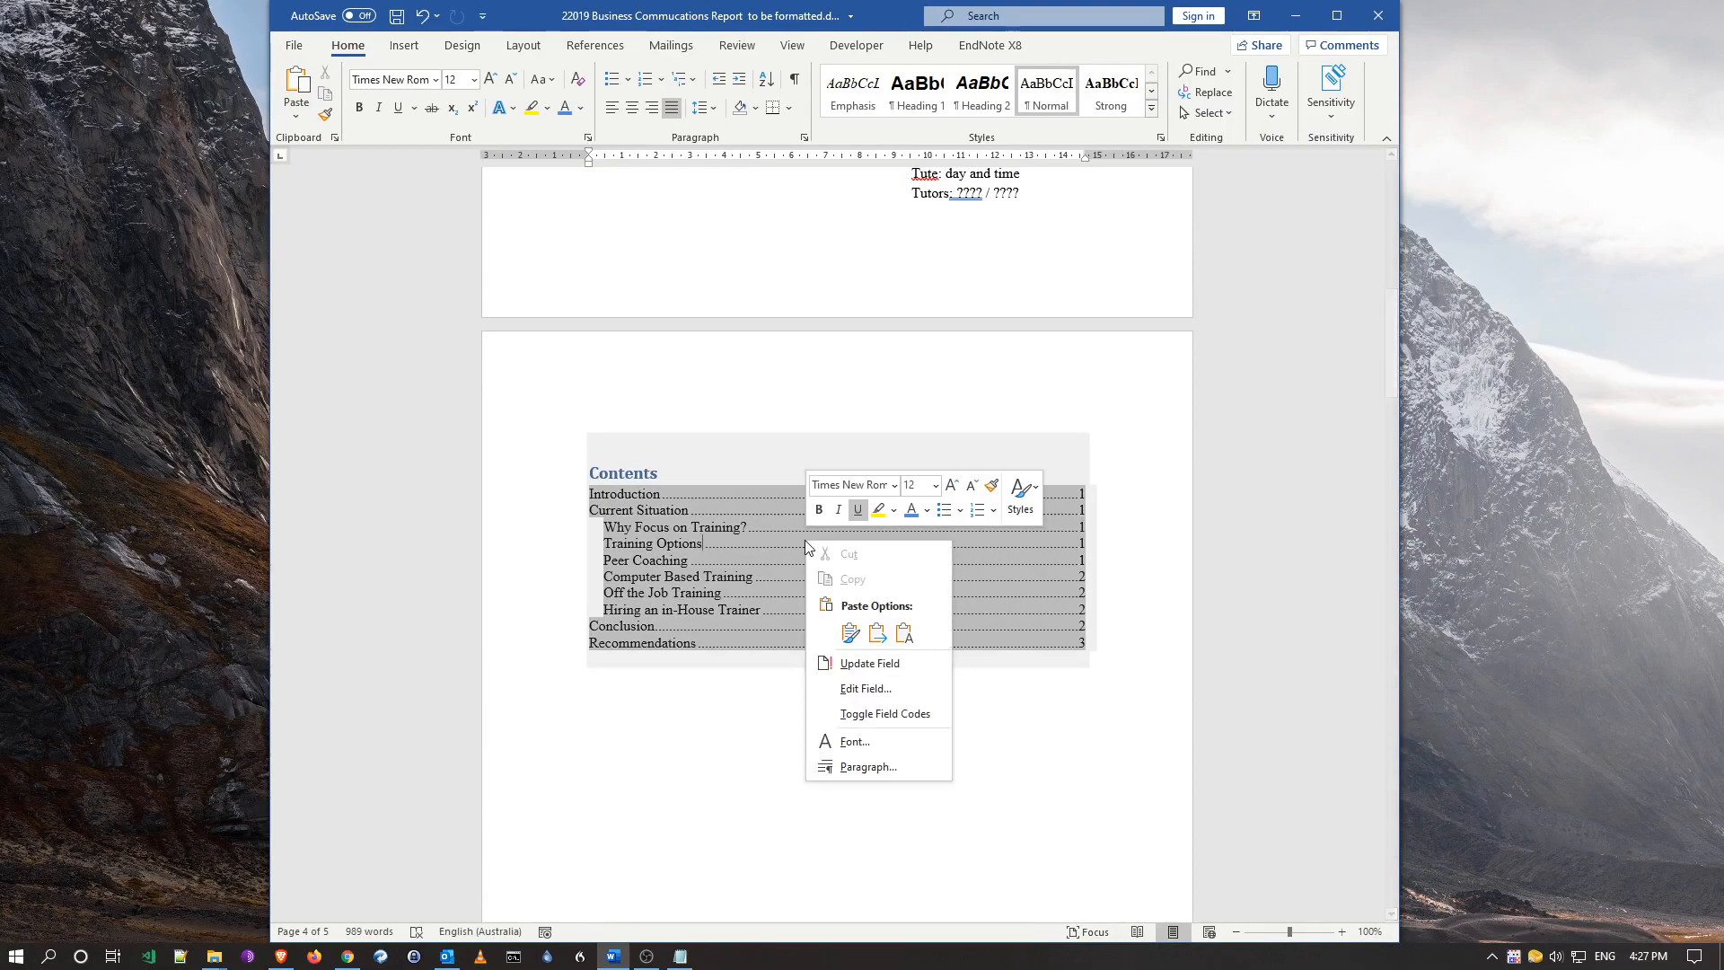
{"action": "left_click", "coordinate": [870, 670]}
{"action": "left_click", "coordinate": [789, 479]}
{"action": "left_click", "coordinate": [842, 504]}
{"action": "scroll", "coordinate": [804, 576], "scroll_direction": "up", "scroll_amount": 10}
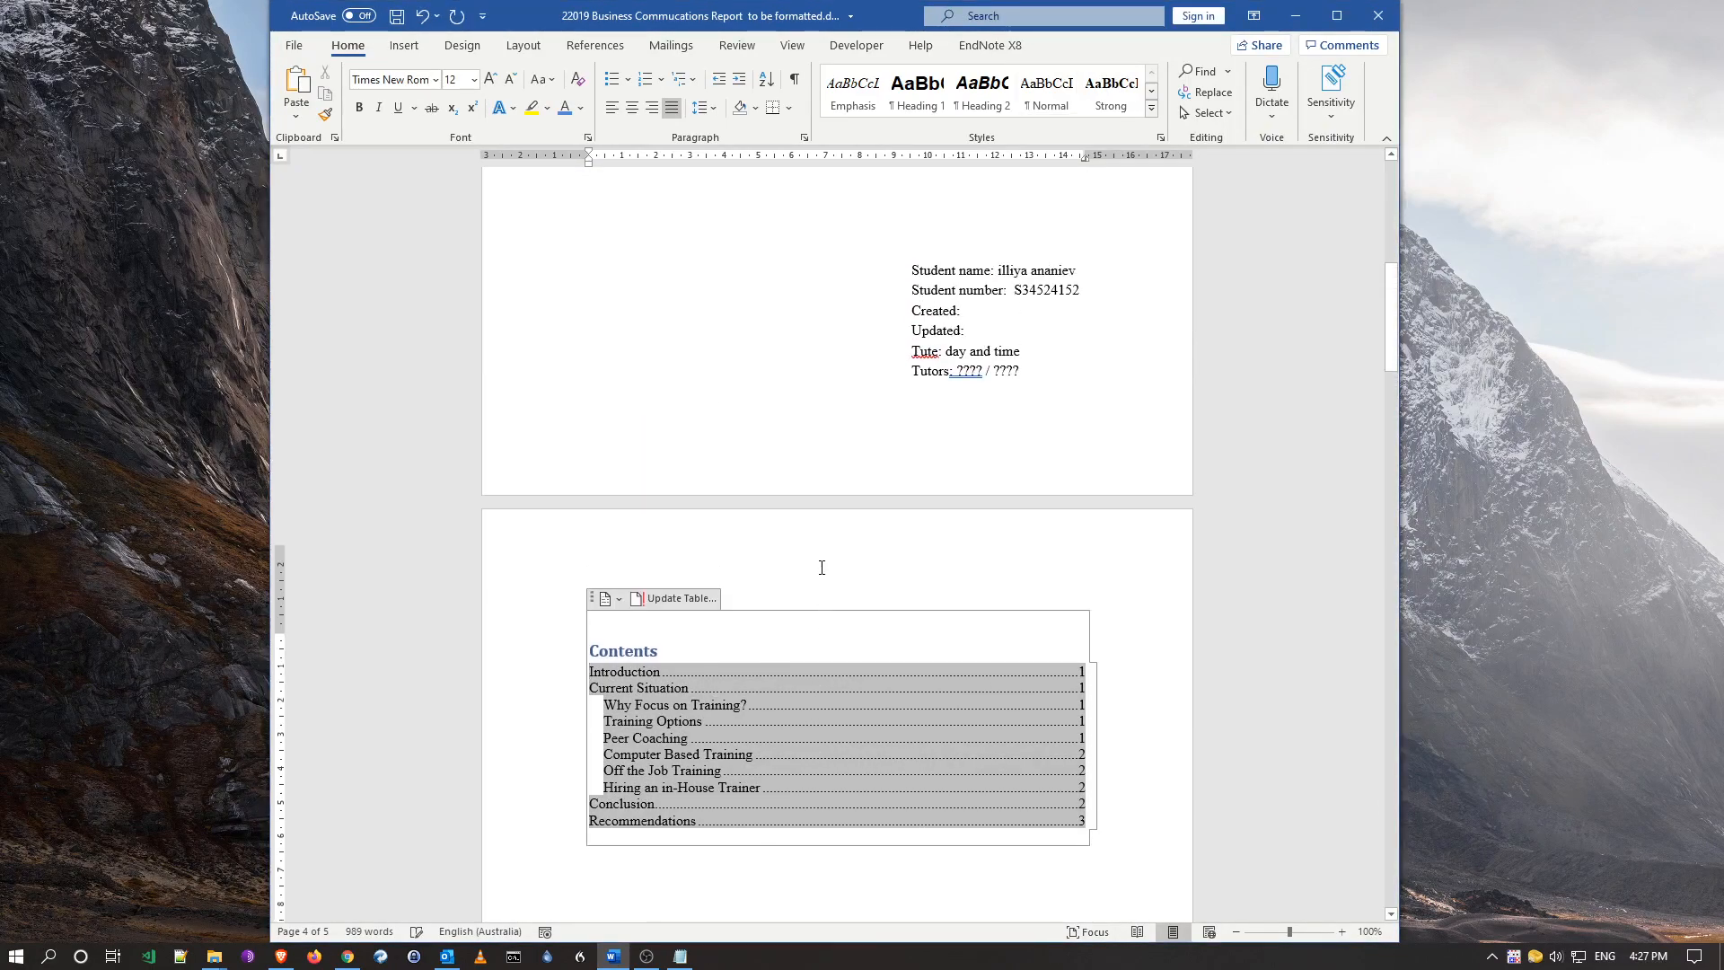
{"action": "scroll", "coordinate": [822, 563], "scroll_direction": "up", "scroll_amount": 1}
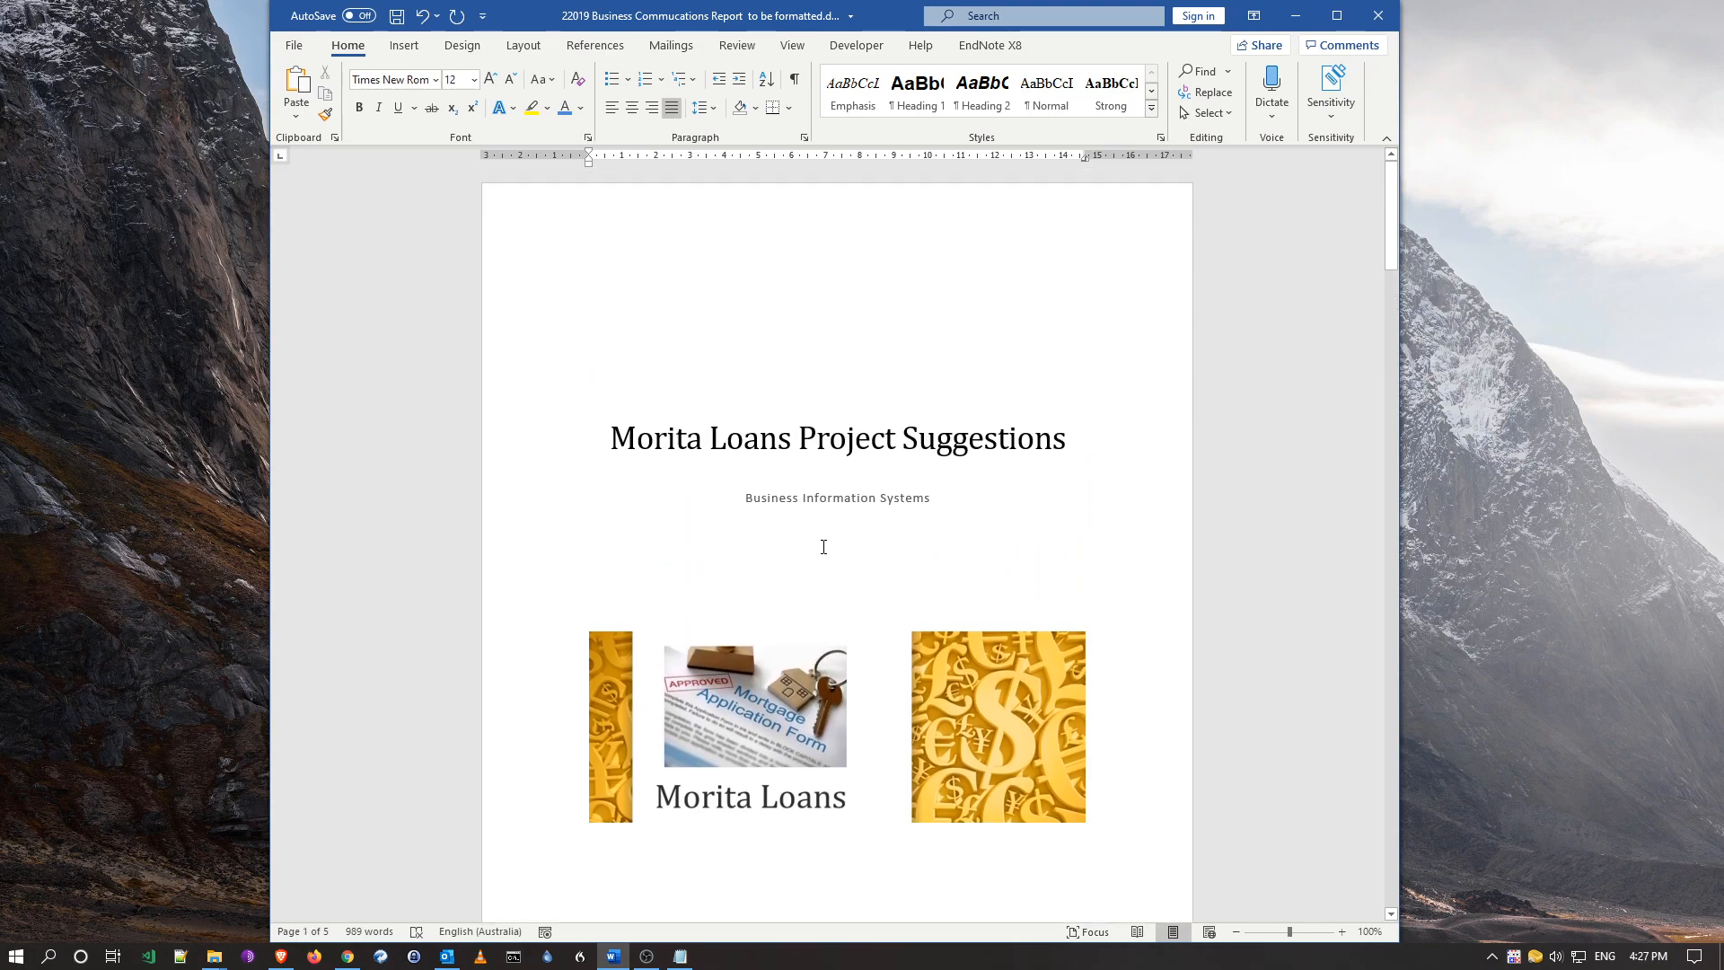